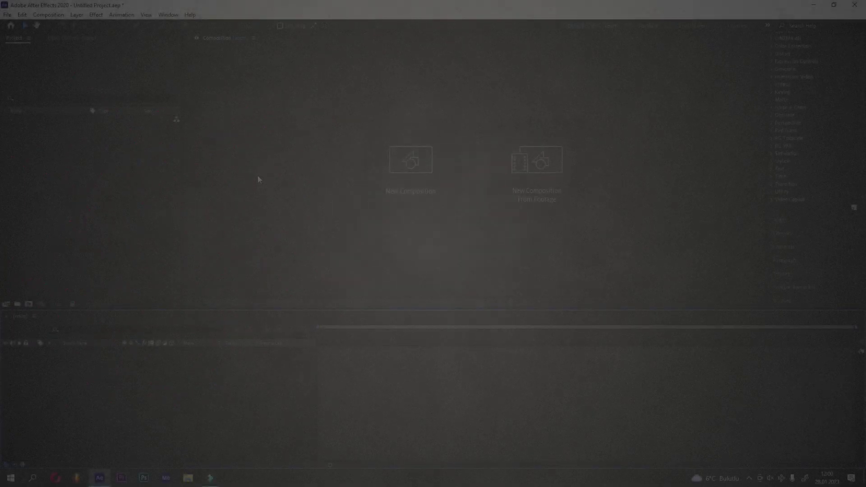
Step: Create composition 'all' and add a dark magenta #4C0733 solid named background
left_click(386, 169)
type("al")
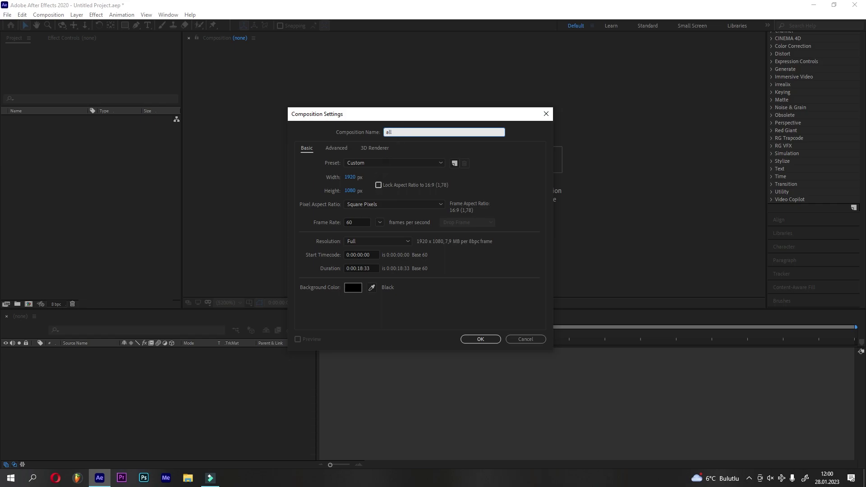
left_click(477, 339)
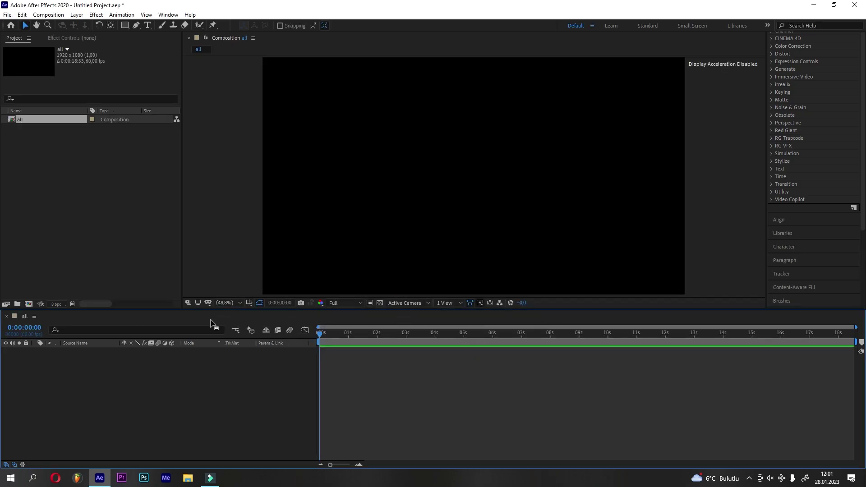
right_click(183, 358)
mouse_move(282, 365)
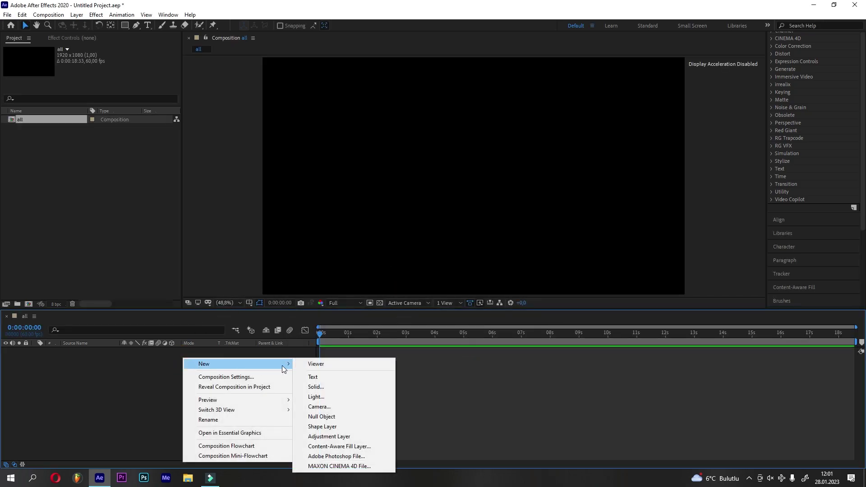
left_click(326, 383)
type("background")
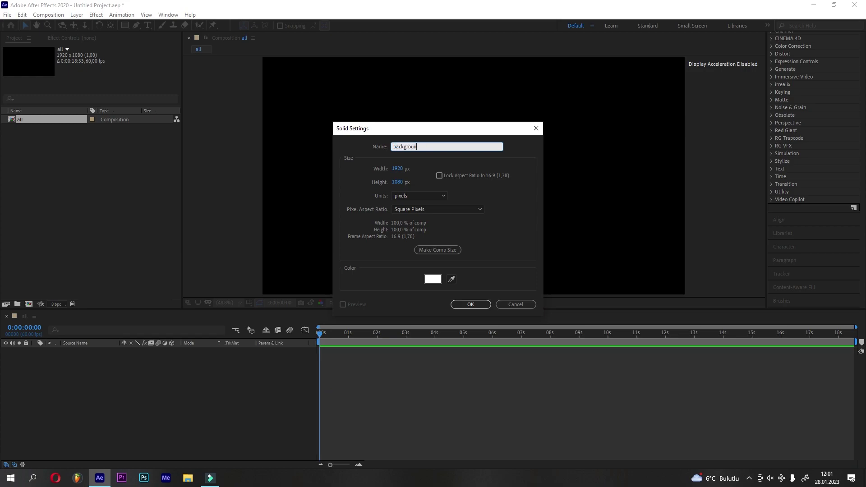
left_click(428, 283)
left_click(246, 313)
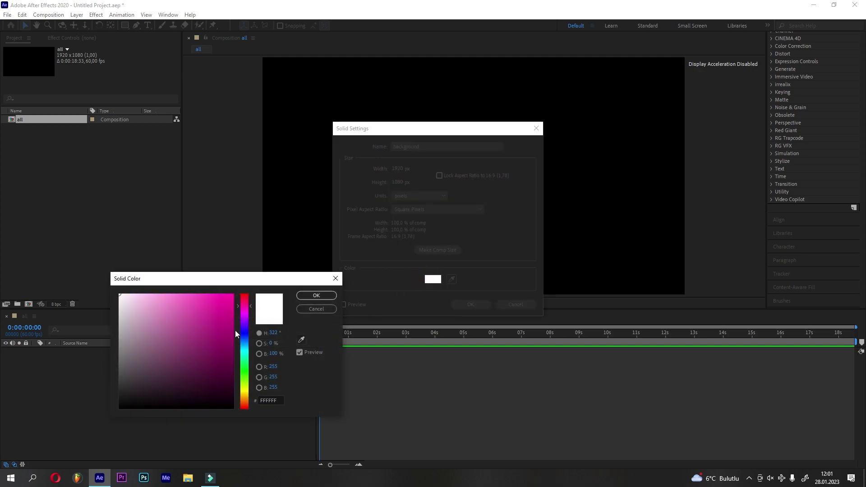
left_click_drag(223, 354, 219, 375)
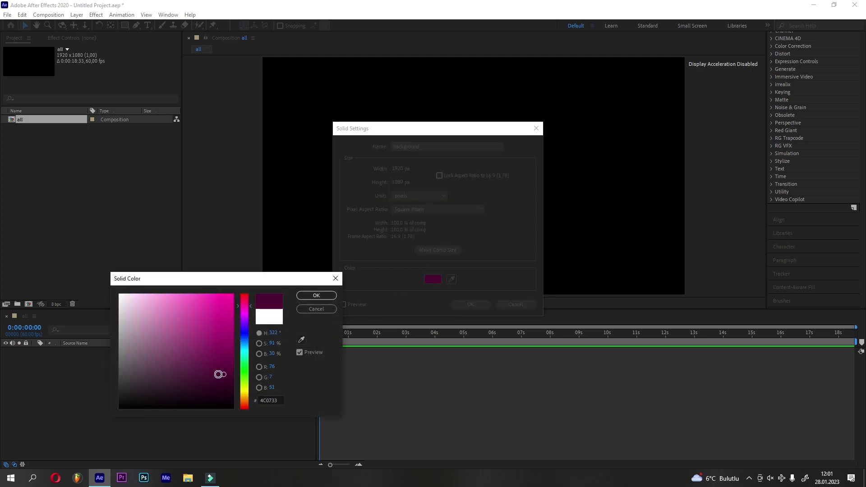
left_click(208, 381)
left_click(310, 297)
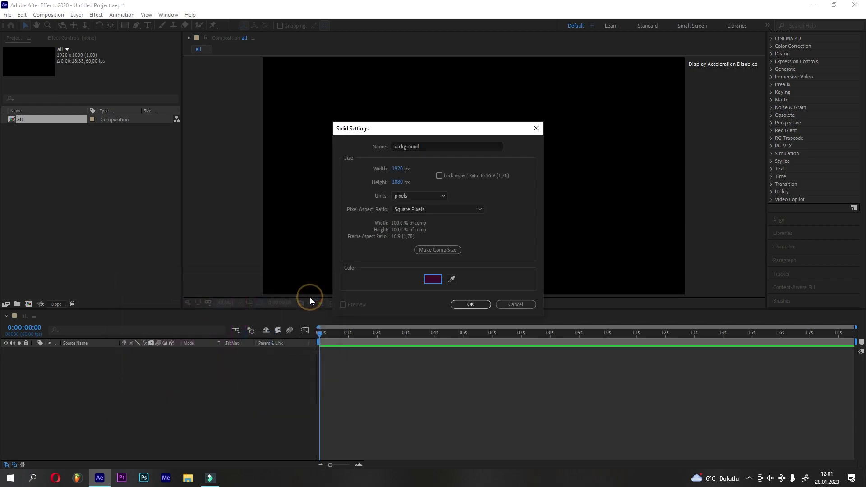
left_click(456, 304)
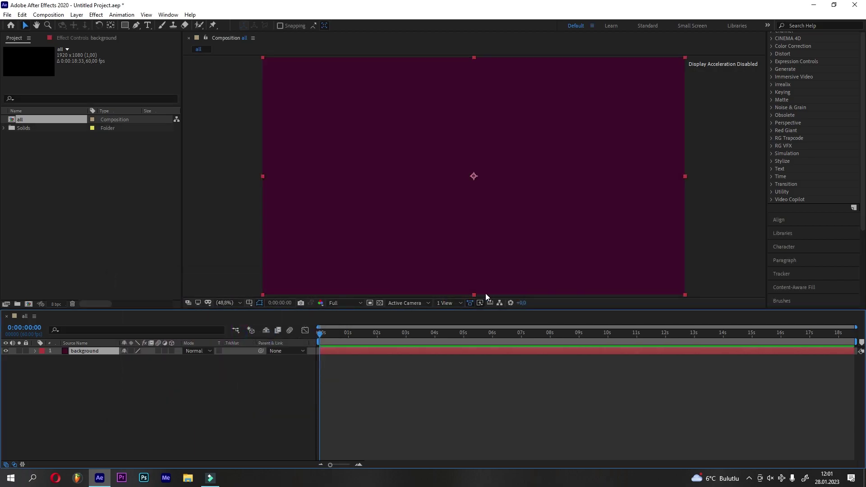
Step: Find Gradient Ramp by searching 'grad' and apply it to the background layer
scroll(775, 176, "up", 4)
left_click(824, 91)
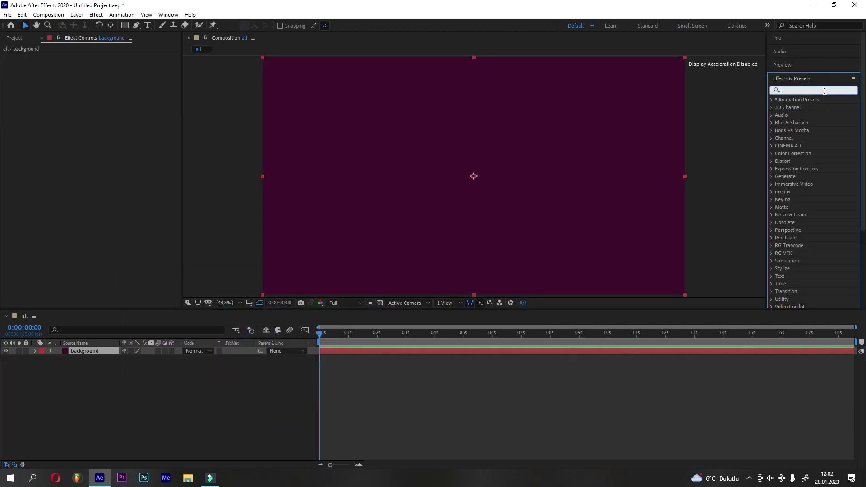
type("gra")
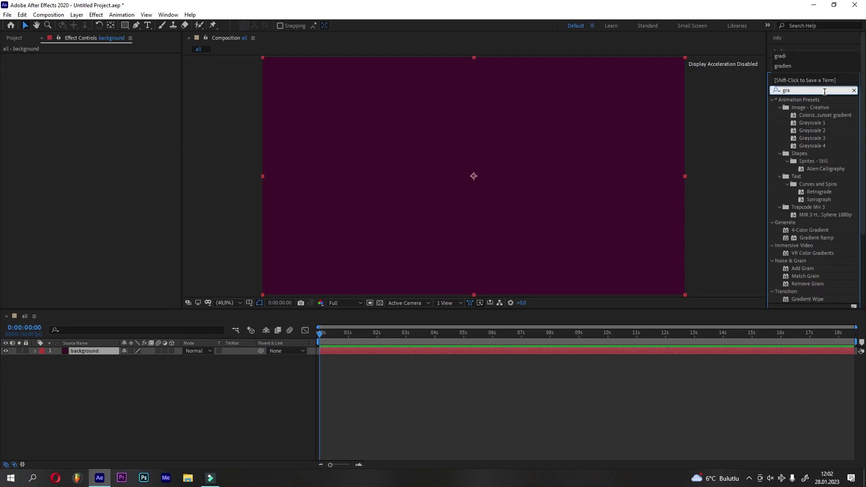
type("d")
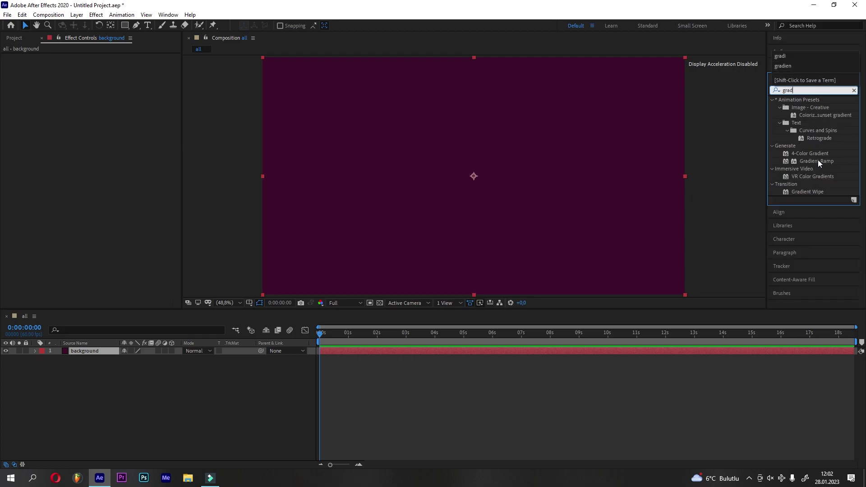
left_click(818, 161)
left_click_drag(818, 162, 565, 157)
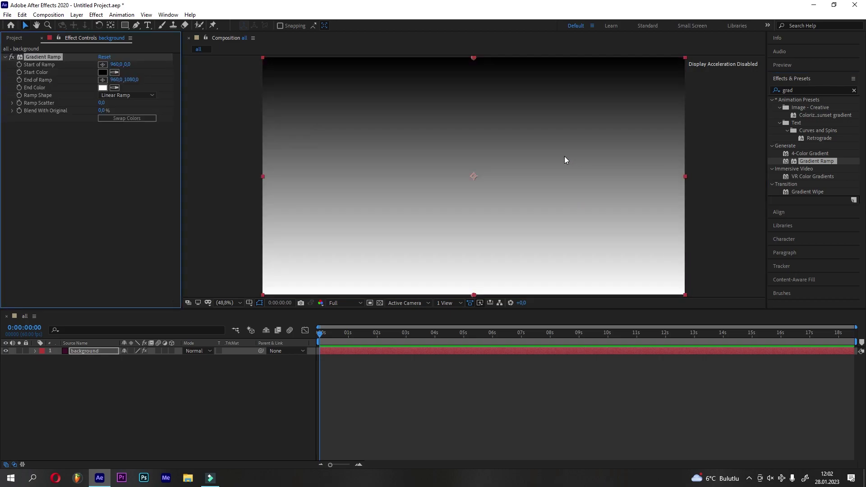
Step: Set the gradient's start colour to a deep dark purple
left_click(103, 72)
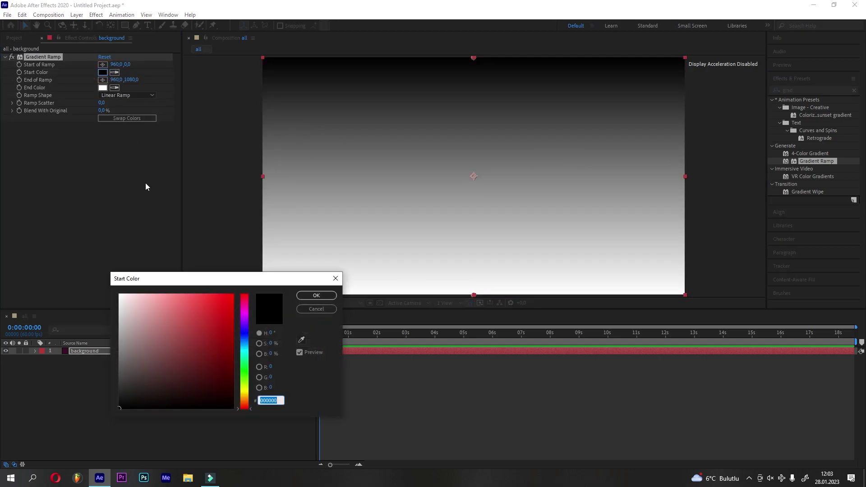
left_click(247, 318)
left_click(225, 312)
left_click_drag(245, 316, 245, 307)
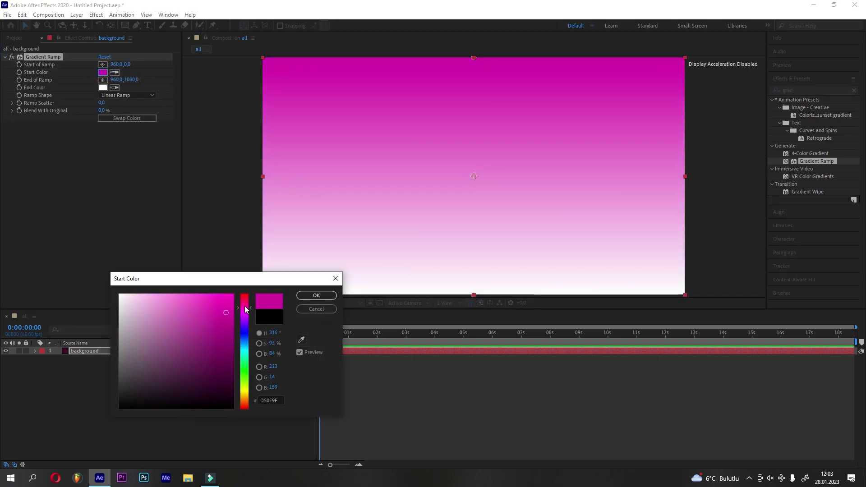
left_click_drag(225, 368, 216, 381)
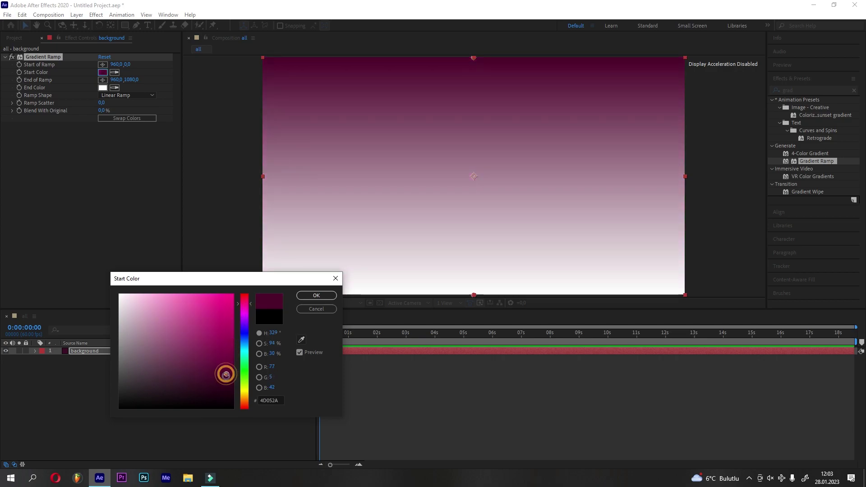
left_click(316, 295)
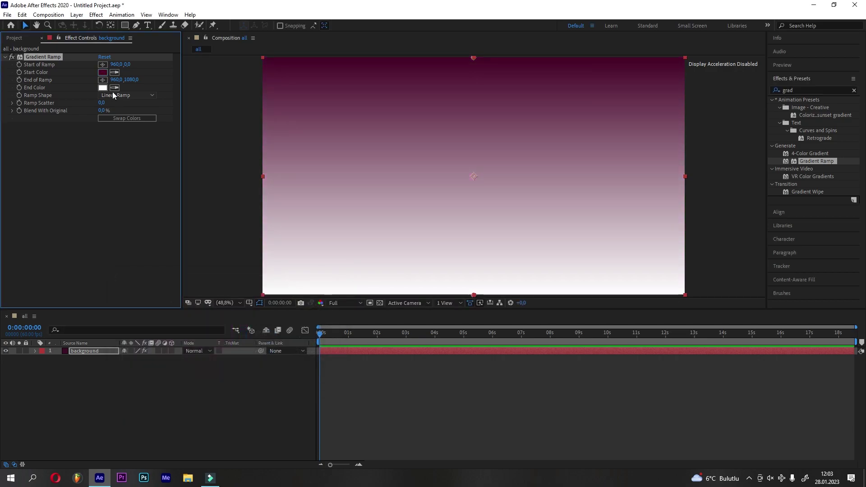
Step: Set the gradient's end colour to near-black purple #16050F
left_click(103, 88)
left_click_drag(145, 324, 75, 456)
left_click(244, 305)
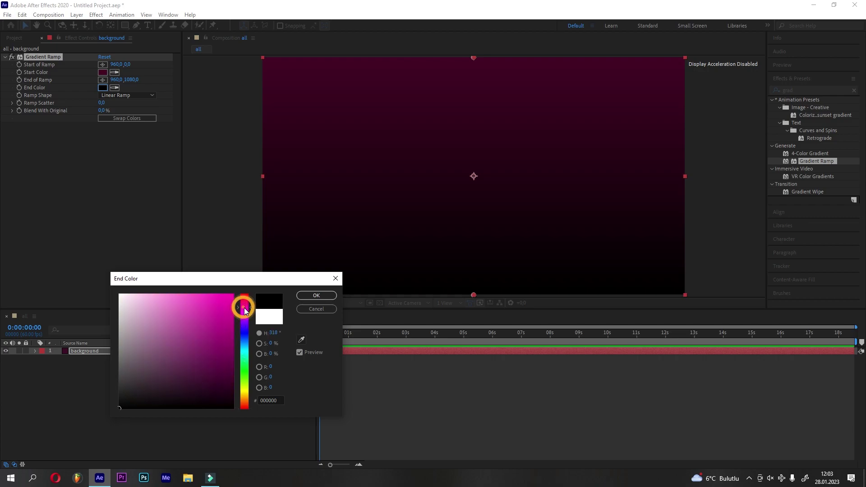
left_click(211, 394)
left_click_drag(211, 395, 206, 398)
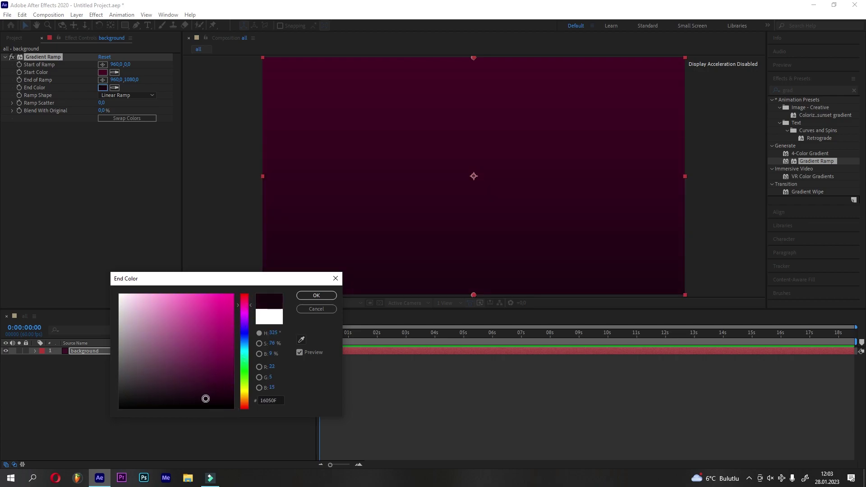
left_click(316, 296)
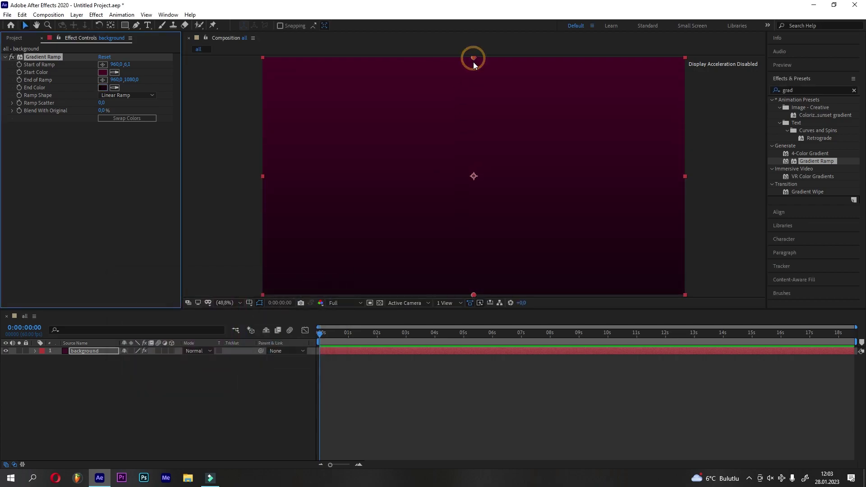
Step: Make the ramp radial from the frame centre toward the lower-left, with 3.5 scatter
left_click_drag(473, 58, 473, 145)
left_click_drag(474, 176, 474, 177)
left_click(126, 96)
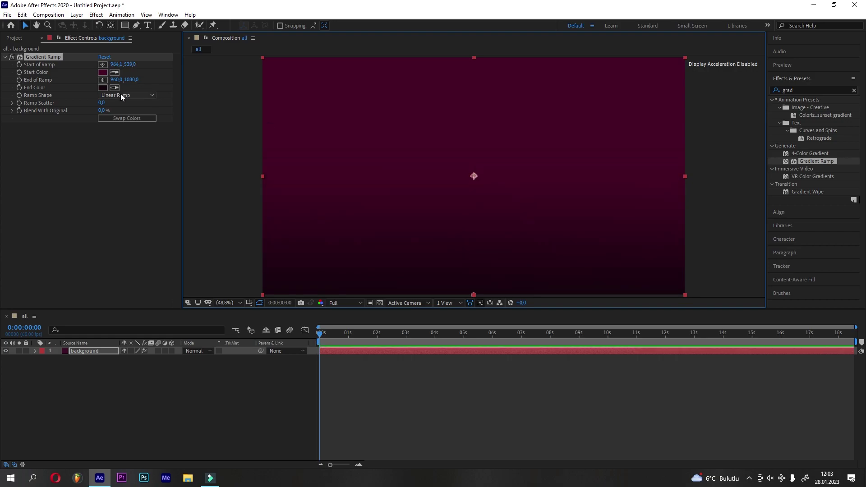
left_click(123, 111)
left_click_drag(473, 294, 360, 287)
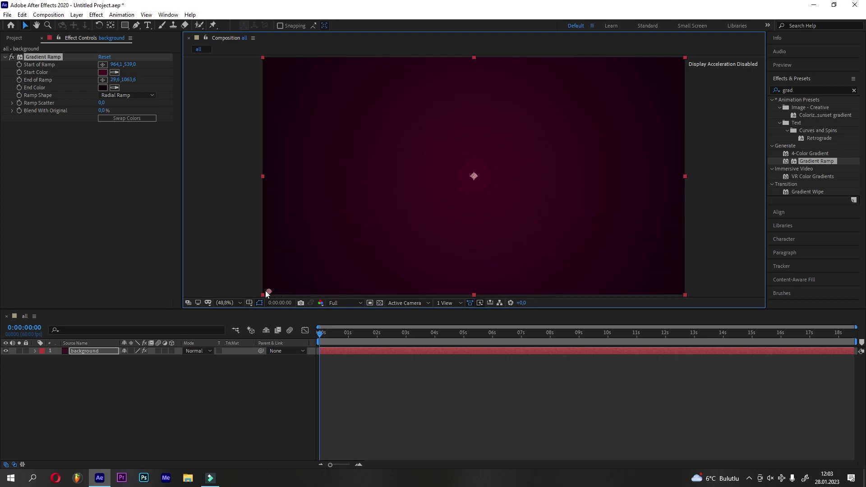
left_click_drag(226, 295, 218, 294)
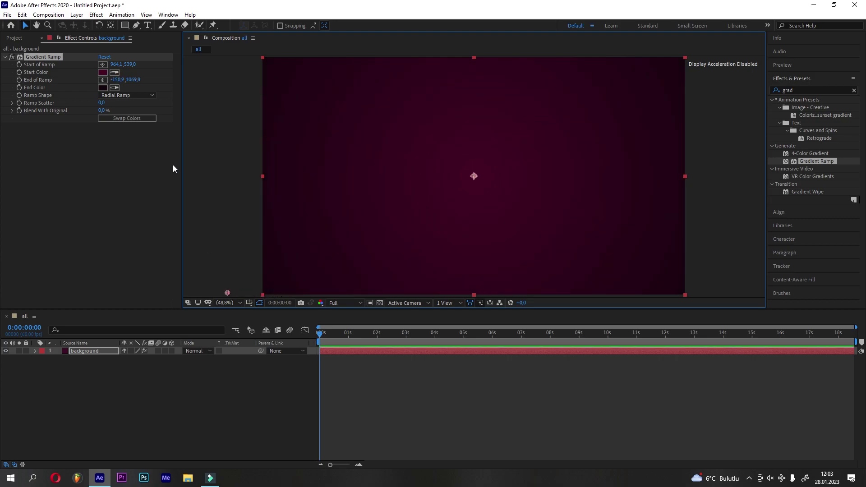
left_click_drag(103, 104, 113, 104)
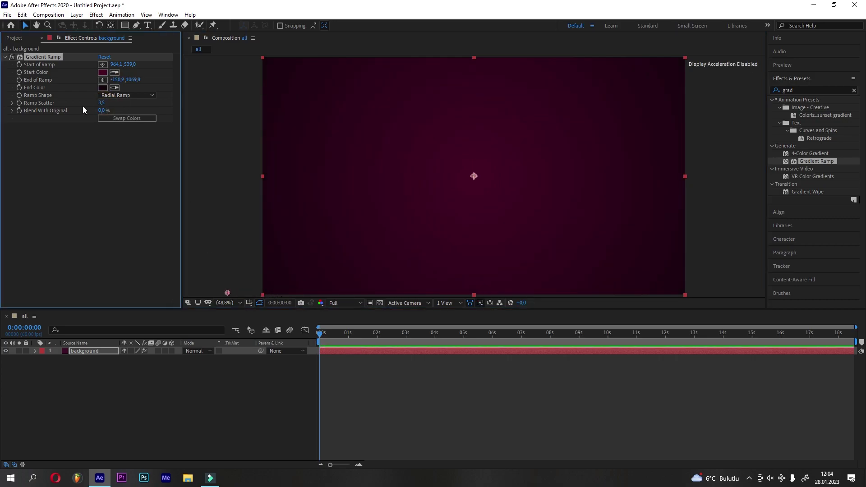
left_click(804, 87)
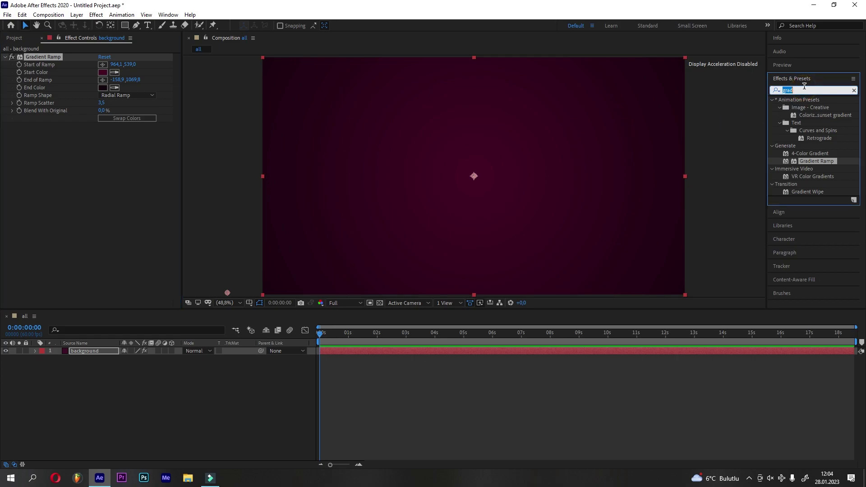
Step: Apply Noise Alpha to the background with 32% amount and Squared Random noise
type("nois")
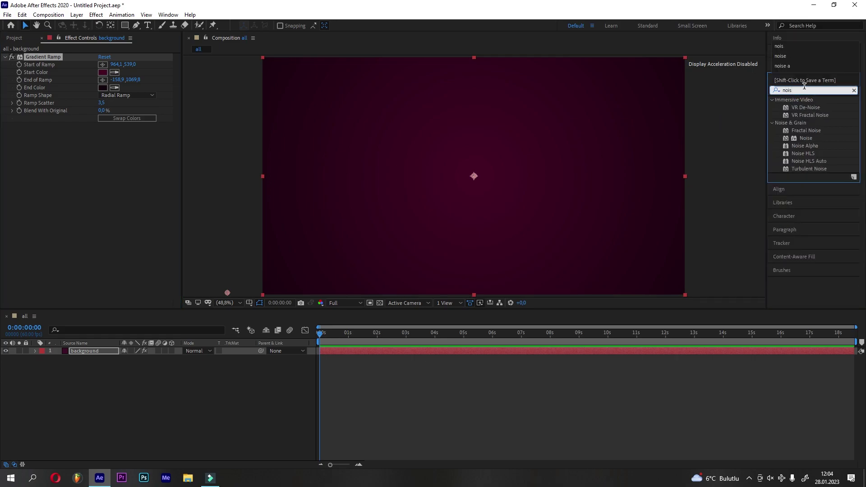
double_click(824, 142)
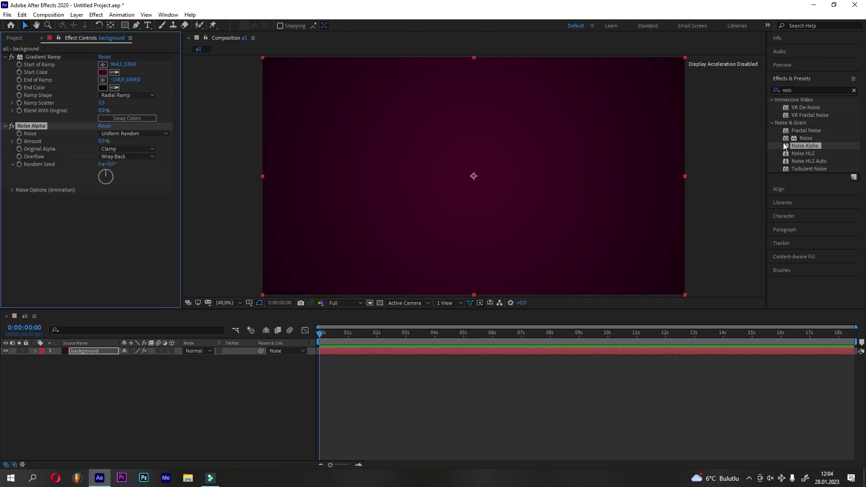
left_click_drag(102, 142, 115, 143)
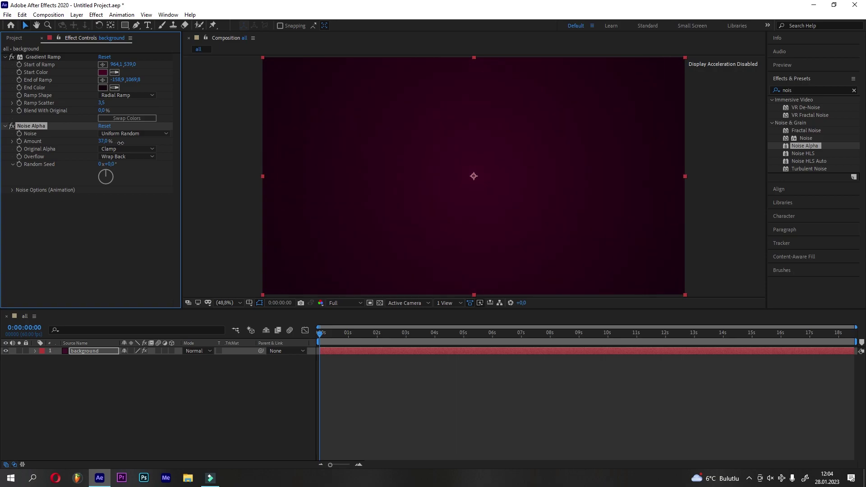
left_click(120, 134)
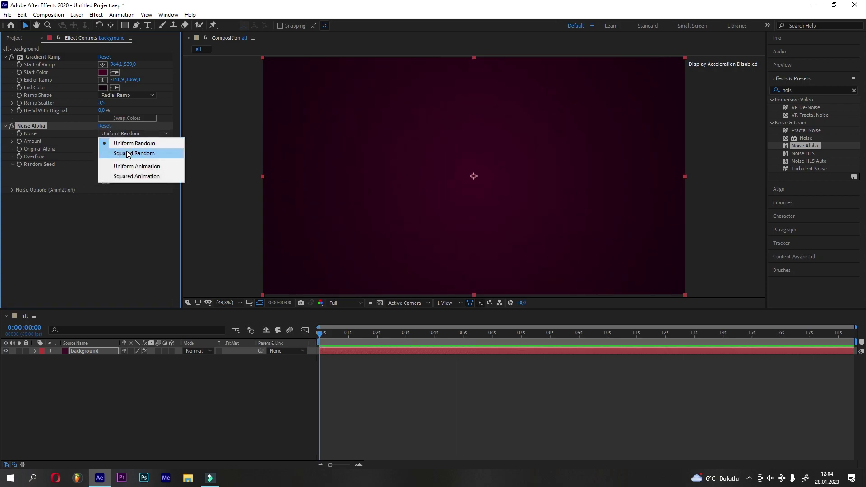
left_click(126, 153)
Step: Set Noise Alpha's Original Alpha to Add and its Overflow to Wrap Back
left_click(126, 150)
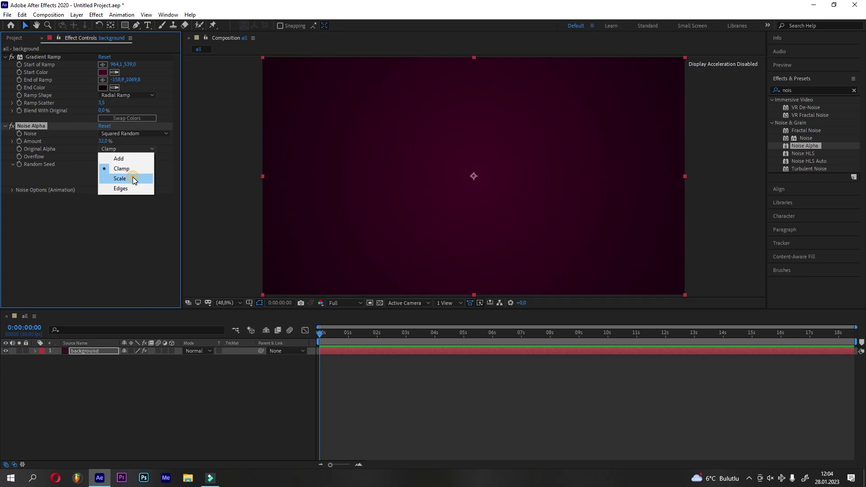
left_click(132, 180)
left_click(130, 149)
left_click(131, 156)
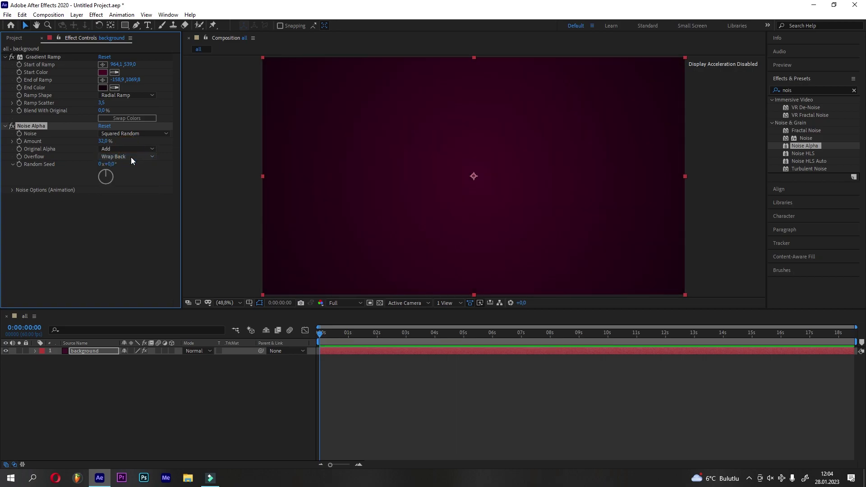
left_click(131, 157)
left_click(134, 183)
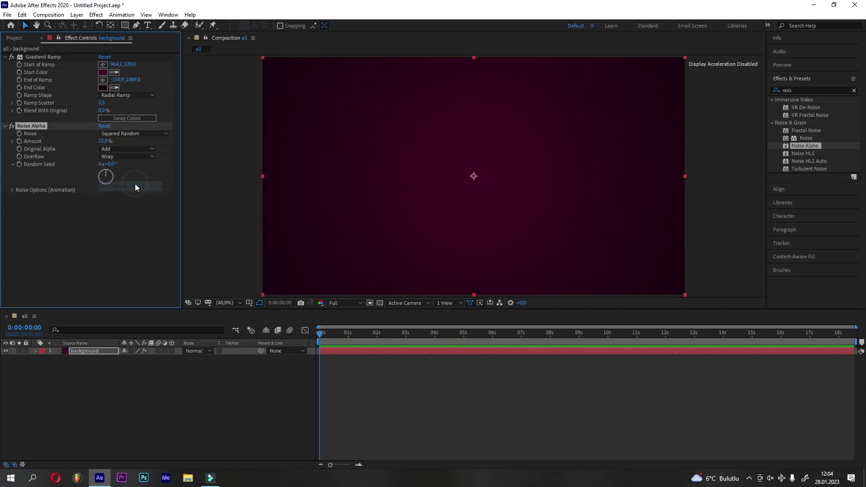
left_click(137, 157)
left_click(140, 166)
left_click(138, 156)
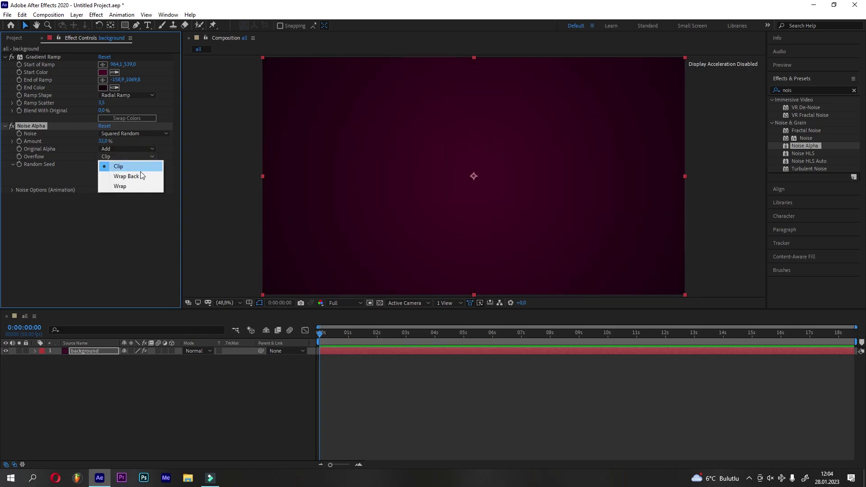
left_click(138, 174)
Step: Apply Turbulent Noise to the background in Overlay mode at 41% opacity
left_click(799, 170)
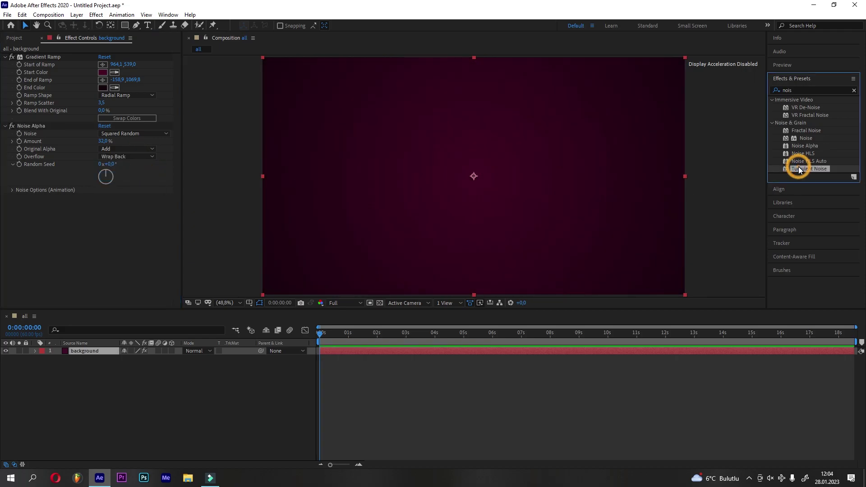
left_click_drag(531, 203, 82, 241)
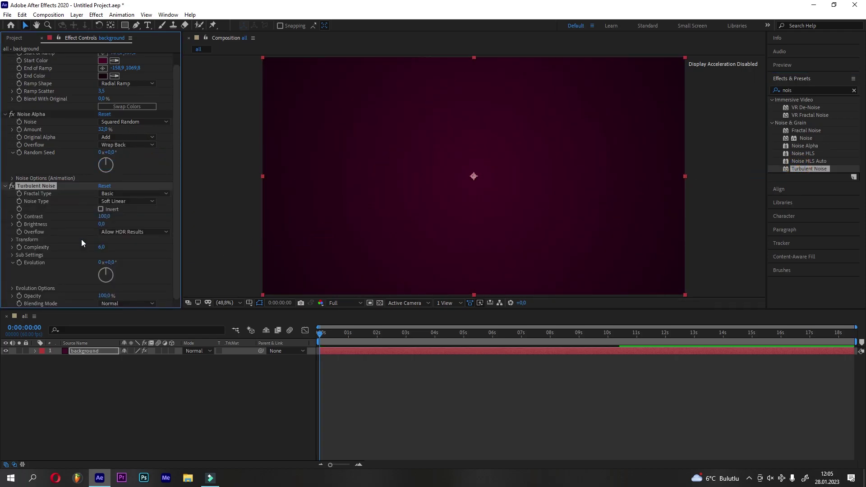
left_click(113, 304)
left_click(139, 228)
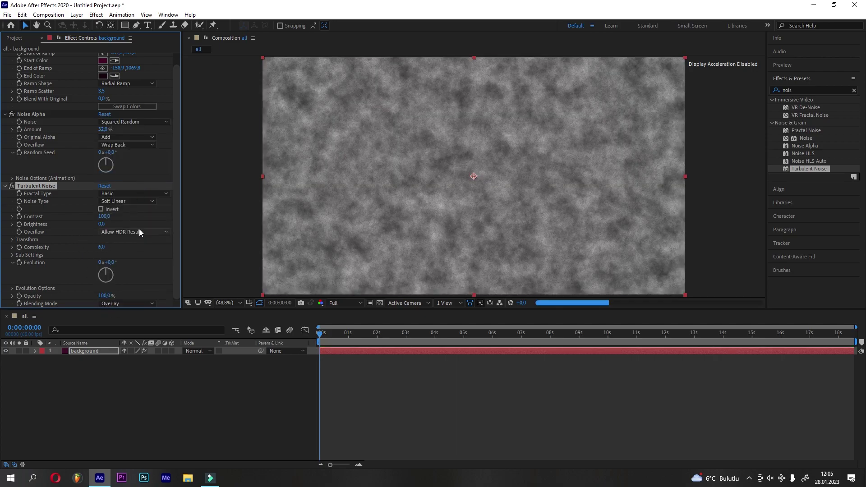
left_click_drag(104, 296, 92, 294)
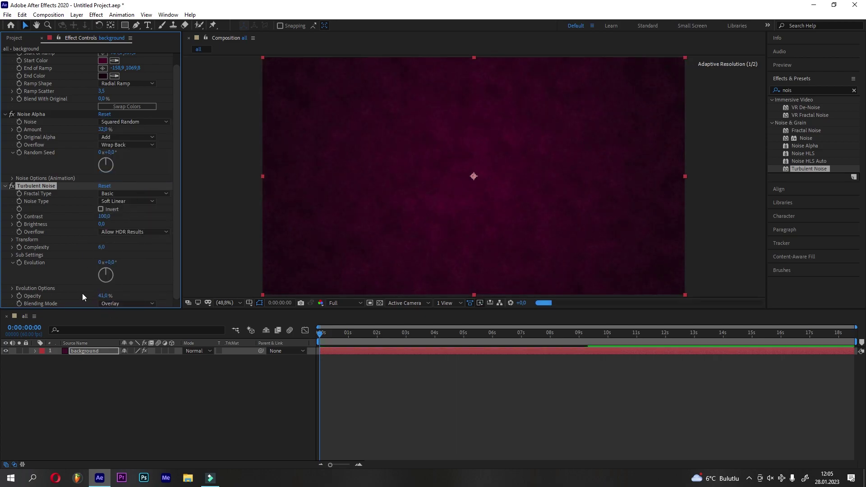
Step: Set the Turbulent Noise fractal type to Cloudy with contrast 52
left_click(131, 194)
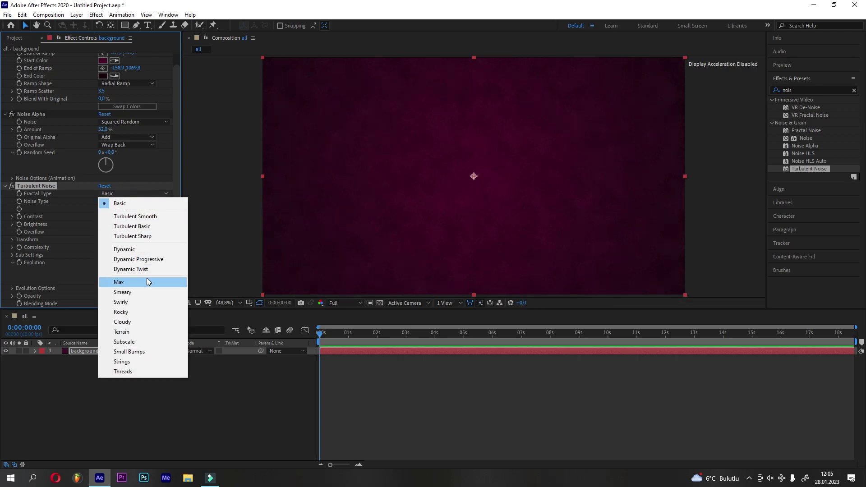
left_click(146, 322)
left_click(129, 194)
left_click(144, 251)
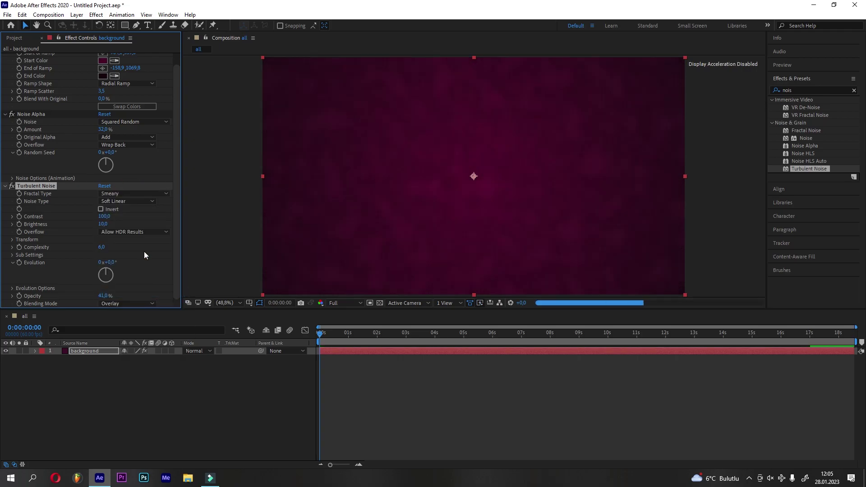
left_click(135, 194)
left_click(144, 253)
left_click(135, 193)
left_click(124, 321)
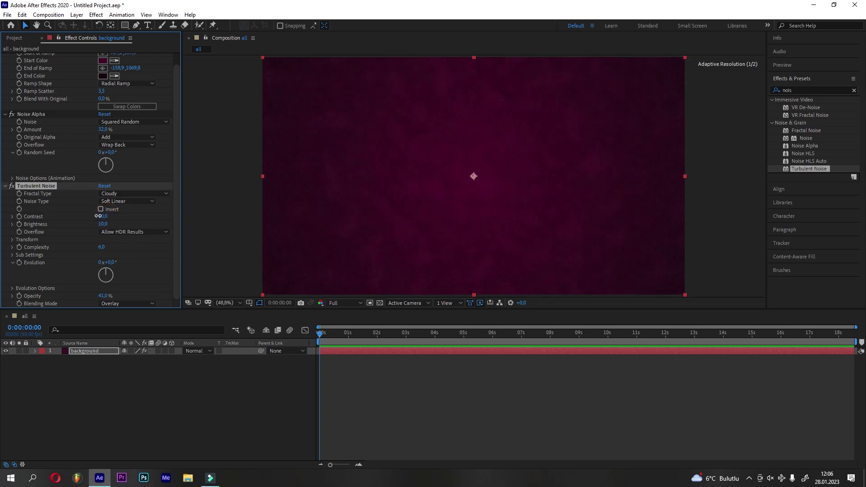
left_click_drag(91, 221, 90, 221)
left_click_drag(107, 272, 111, 278)
Step: Keyframe Turbulent Noise Evolution at 80° at the clip's end and preview it
left_click_drag(319, 336, 854, 336)
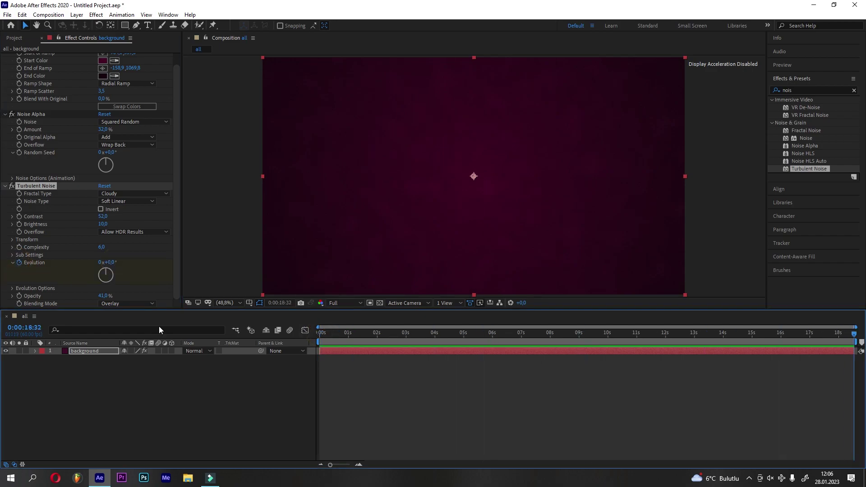
type("80")
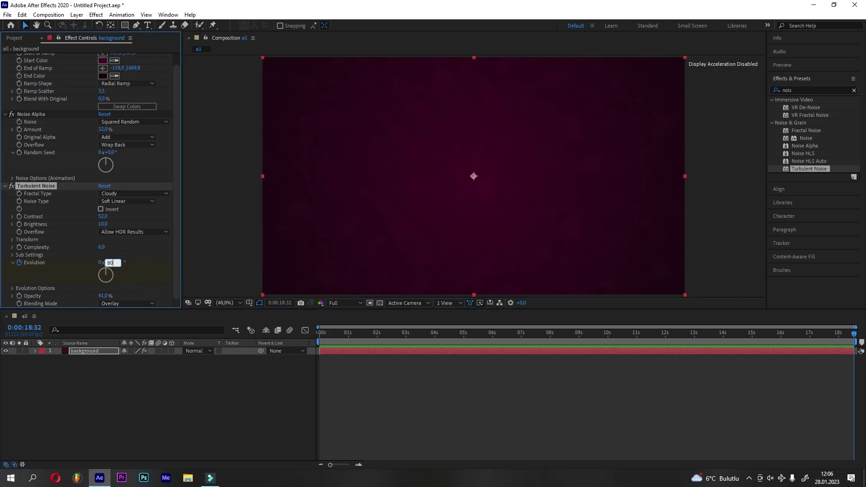
key("Return")
left_click_drag(332, 332, 411, 333)
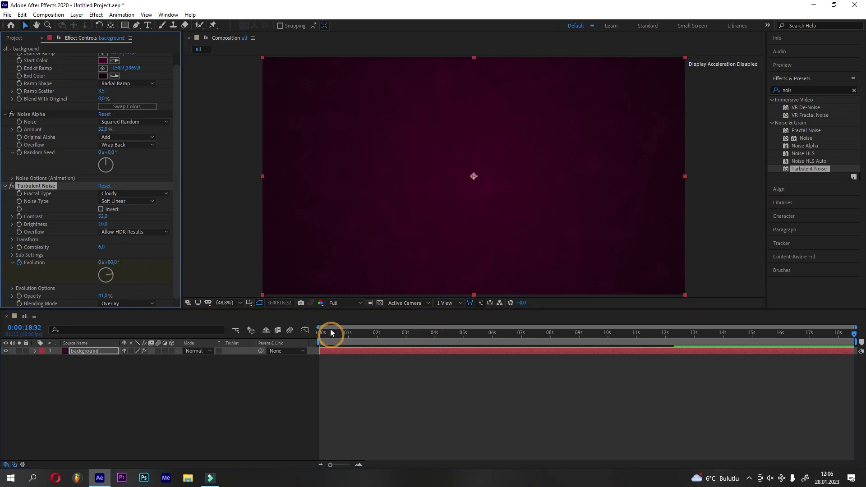
key("Home")
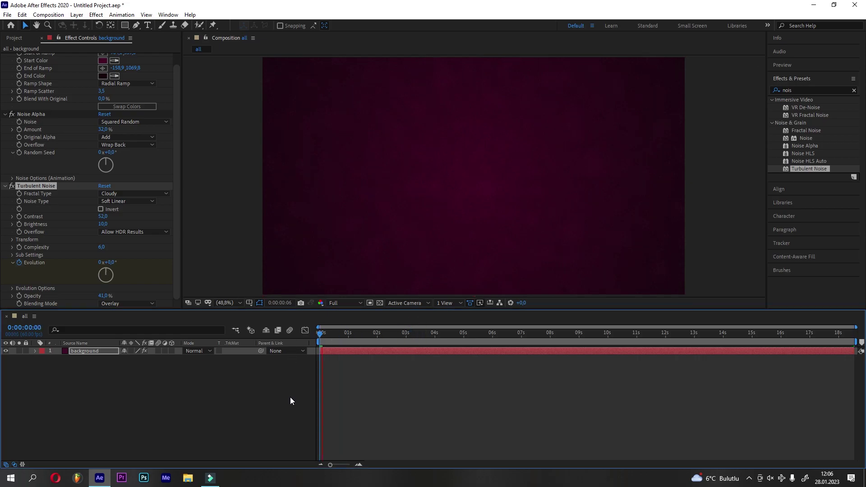
mouse_move(321, 333)
left_mouse_down()
mouse_move(428, 350)
mouse_move(576, 333)
left_mouse_up()
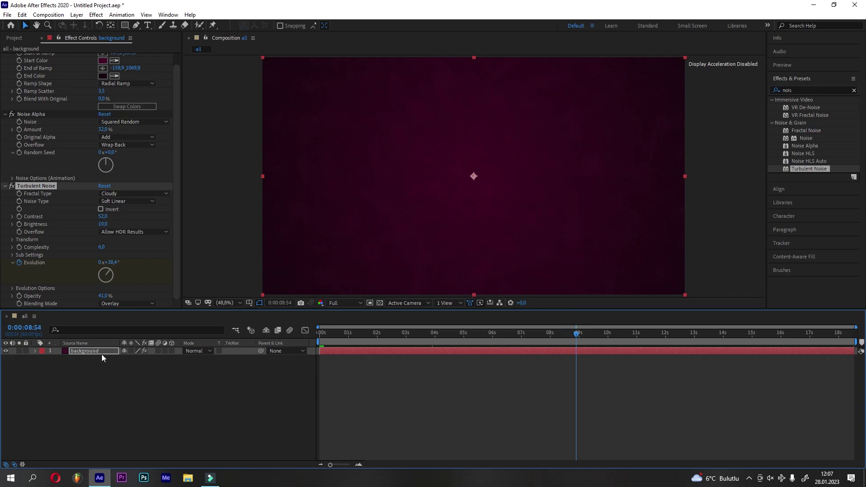
Step: Reveal Turbulent Noise in the timeline and change the Evolution keyframe to one revolution
left_click(35, 350)
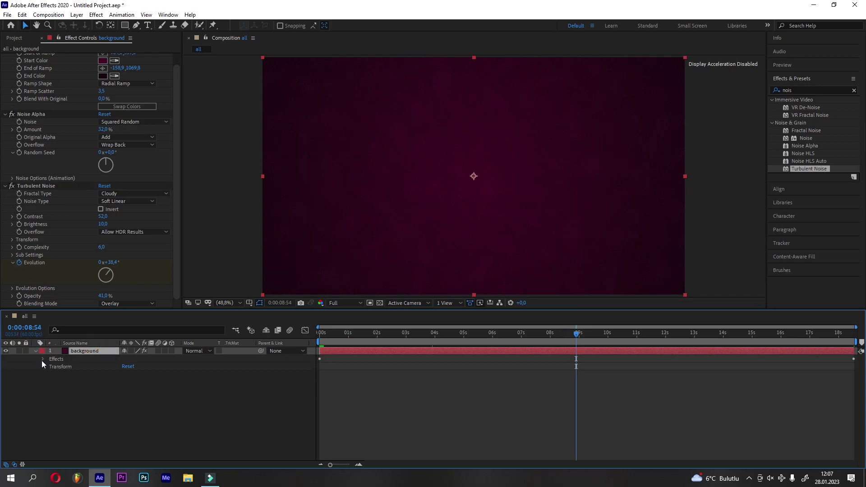
left_click(42, 360)
left_click(50, 382)
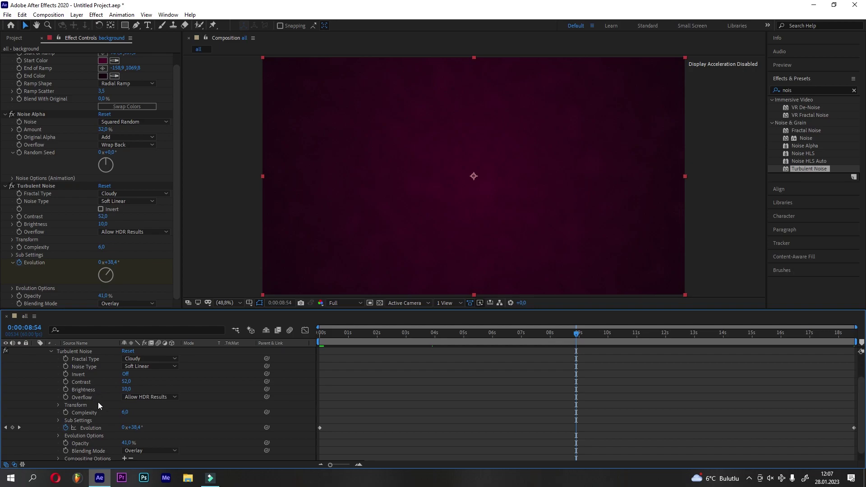
left_click(20, 427)
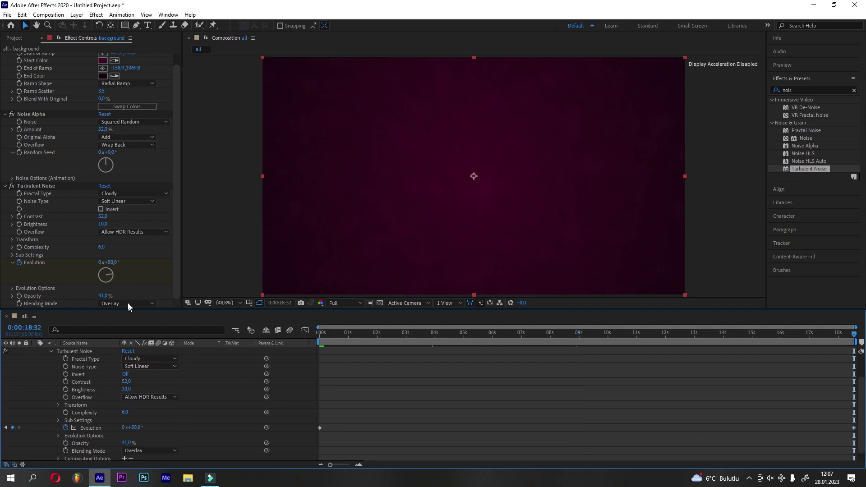
left_click(111, 263)
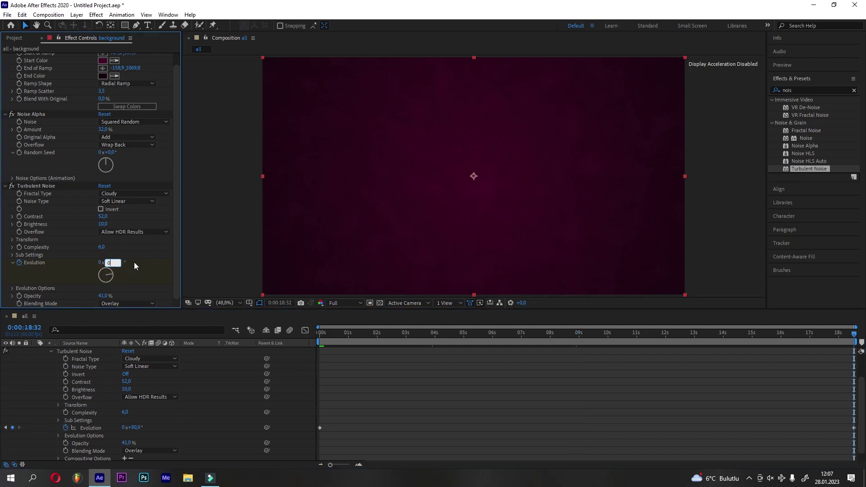
key("Return")
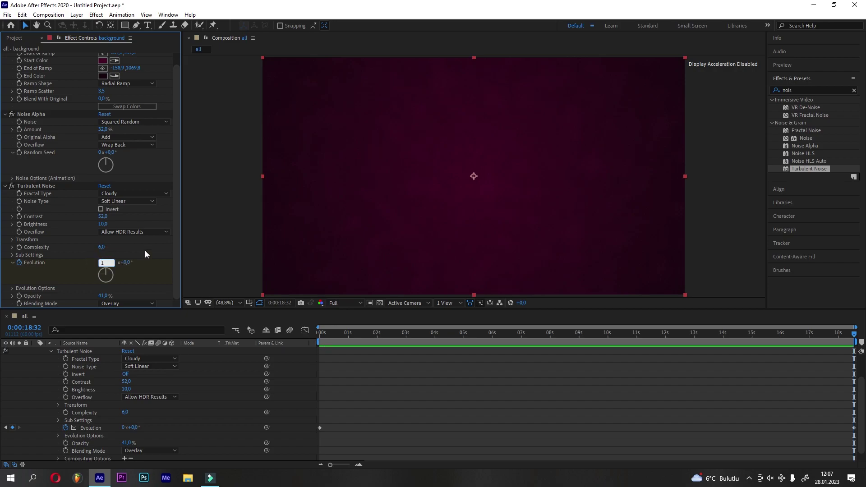
key("Return")
left_click(379, 333)
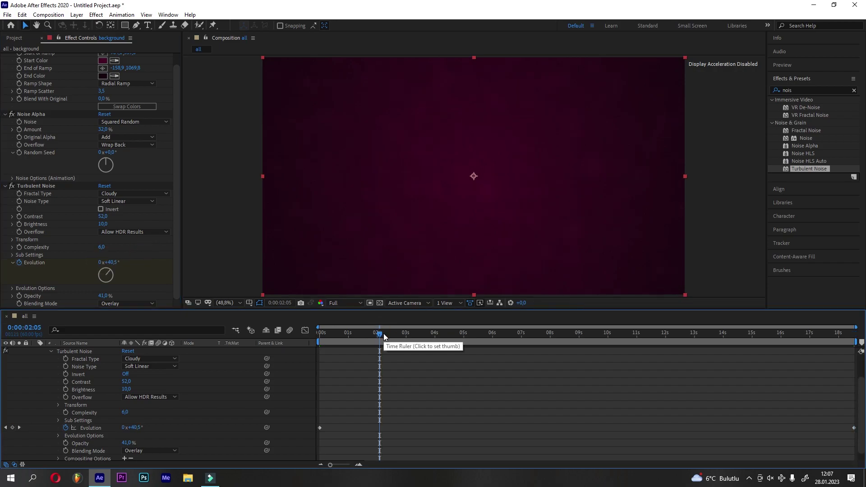
Step: Set the end Evolution keyframe to 0 revolutions, -170°, and preview the animation
left_click(20, 427)
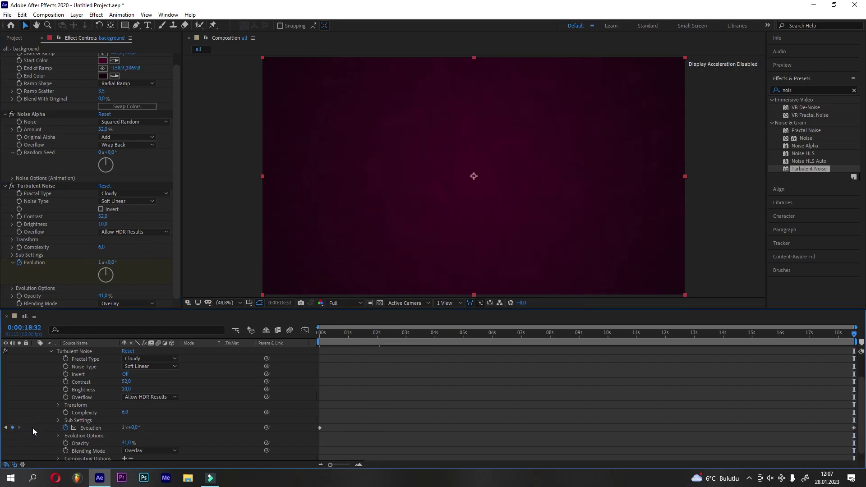
left_click(100, 262)
type("0")
key("Return")
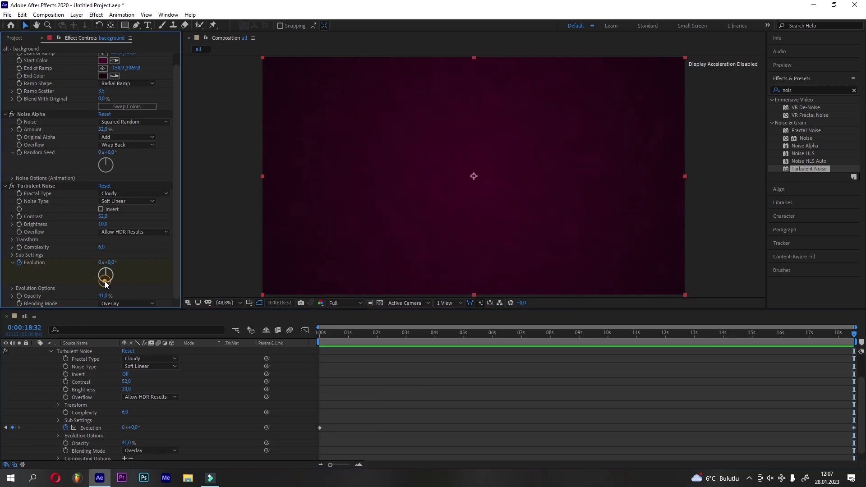
left_click(106, 282)
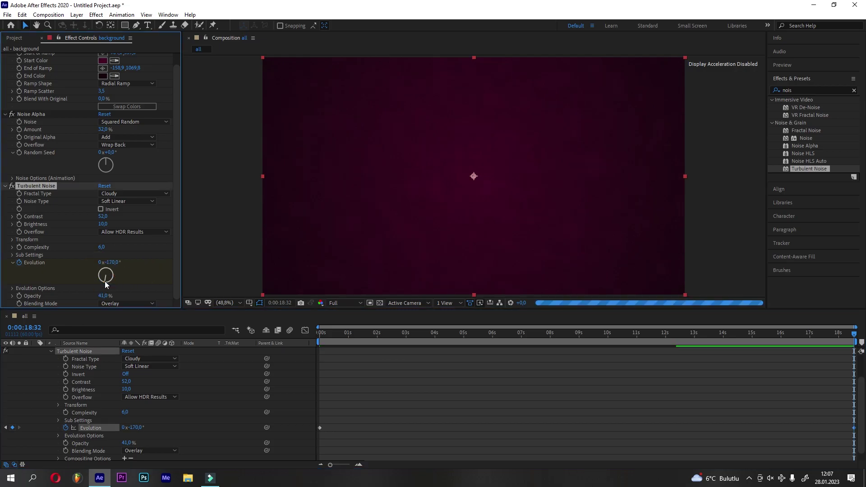
left_click(454, 335)
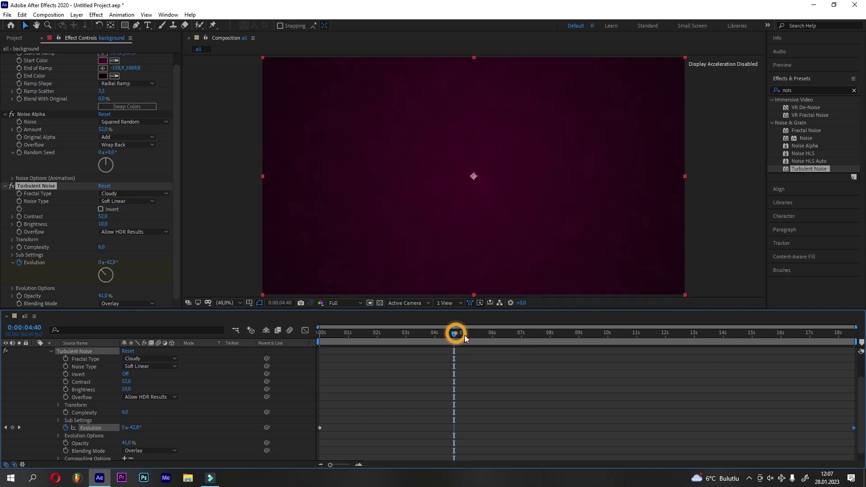
left_click_drag(464, 335, 610, 332)
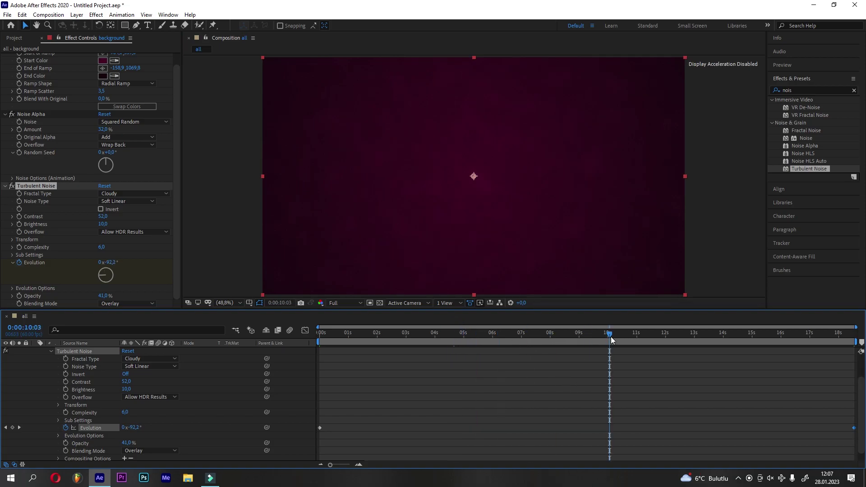
mouse_move(712, 335)
left_mouse_down()
mouse_move(726, 334)
mouse_move(290, 342)
left_mouse_up()
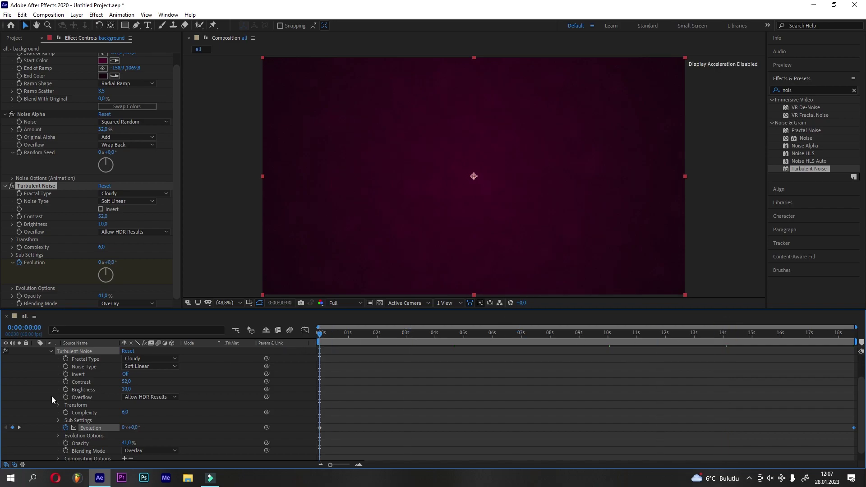
scroll(58, 388, "down", 1)
Step: Keyframe the background's Scale from 100% at 0 s to 104% at the end
left_click(42, 456)
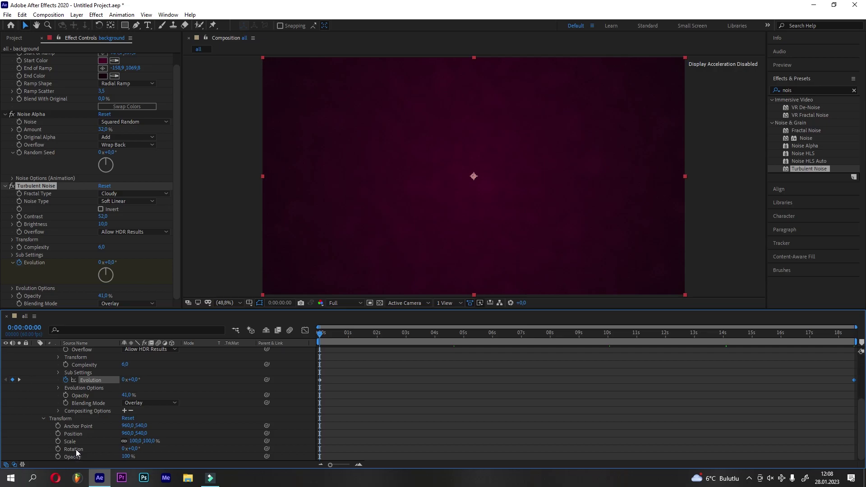
left_click(58, 441)
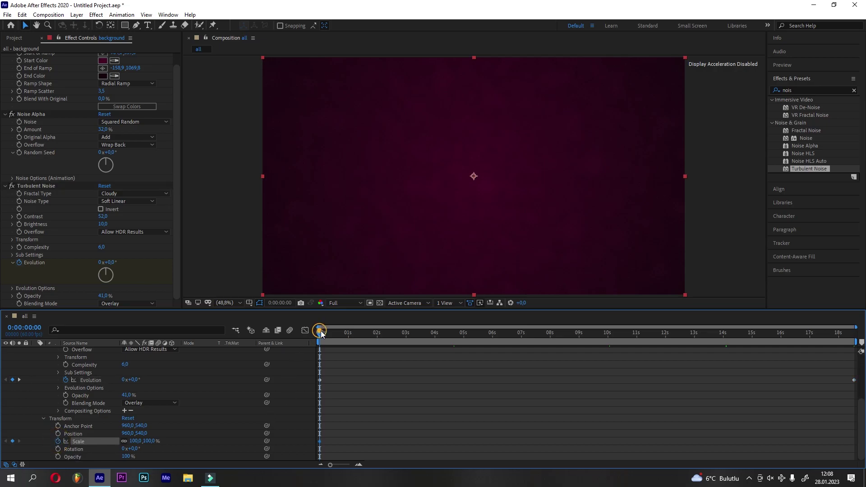
left_click_drag(321, 334, 463, 334)
key("End")
left_click(134, 441)
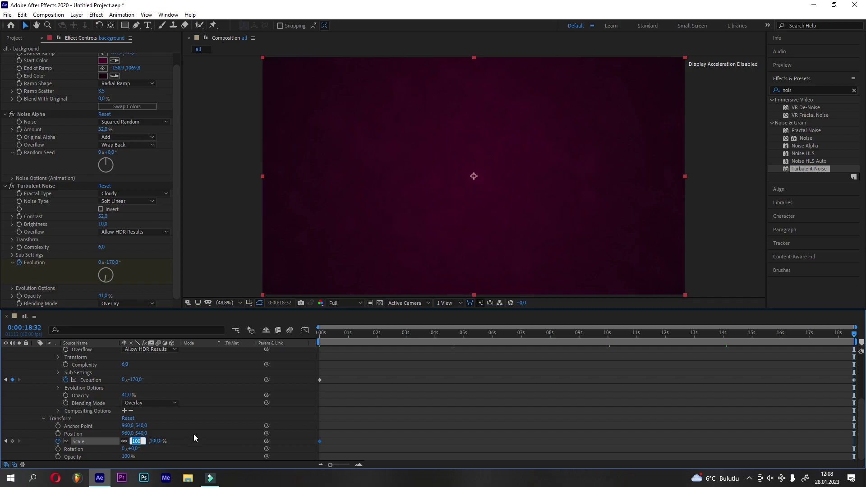
type("104")
key("Return")
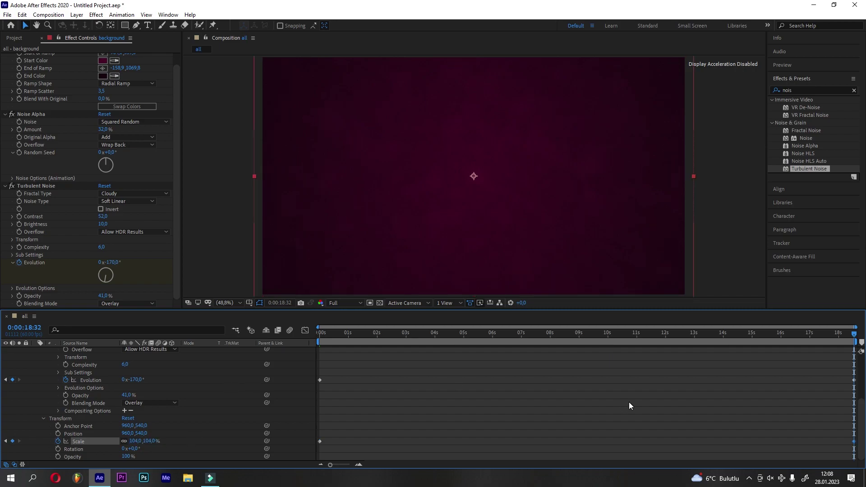
key("Home")
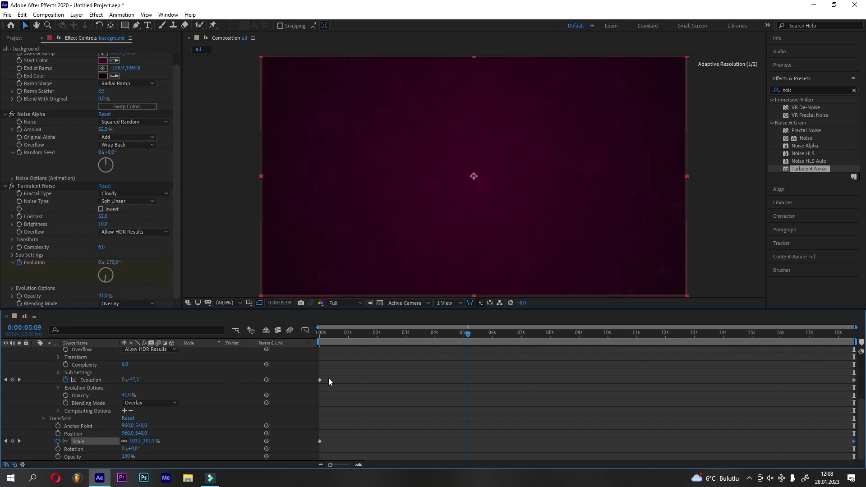
scroll(205, 388, "up", 5)
Step: Add a 370E28 dark purple solid, Dark Magenta-Red Solid 1, above the background
left_click(35, 350)
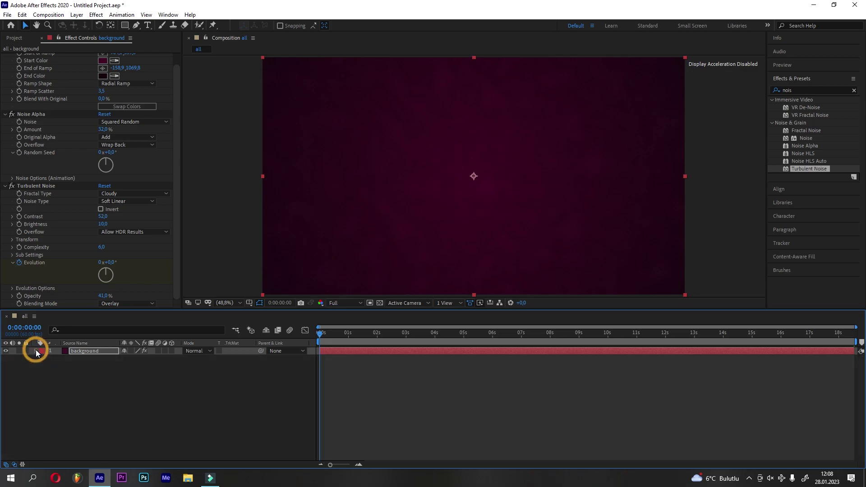
right_click(109, 379)
mouse_move(133, 281)
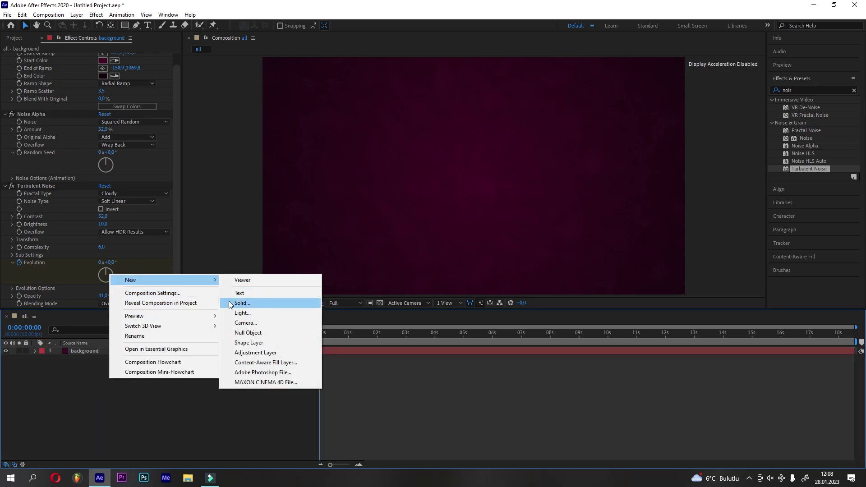
left_click(230, 303)
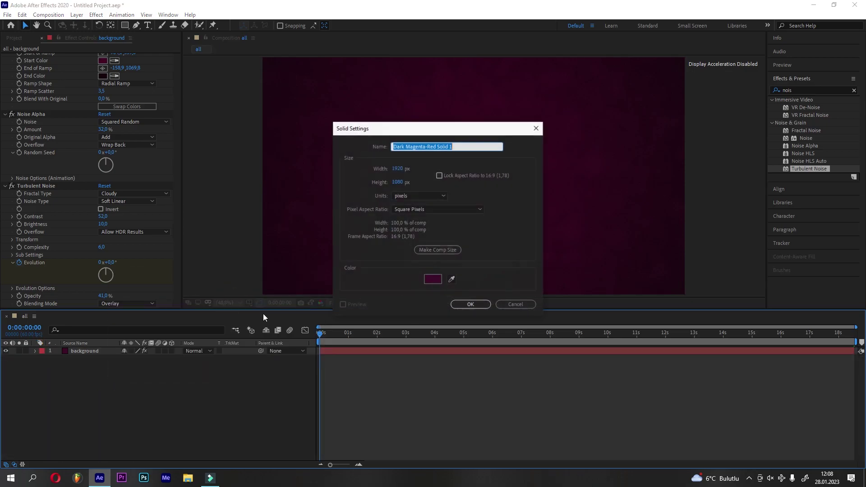
left_click(430, 280)
left_click(203, 382)
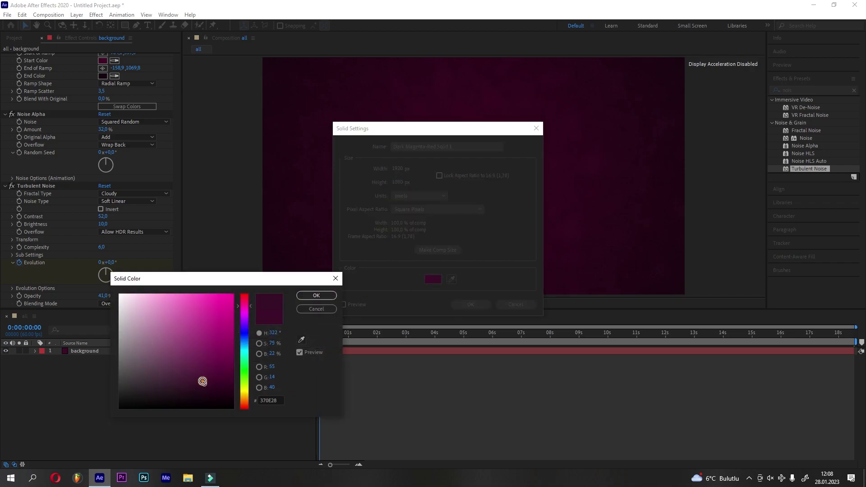
left_click(316, 295)
left_click(470, 304)
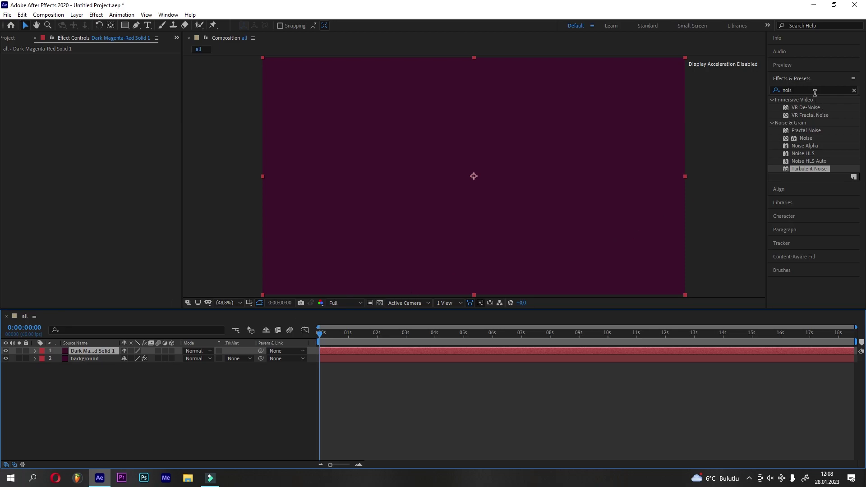
Step: Apply Trapcode Tao to the new solid and reduce Path Generator Size to 0
left_click(814, 91)
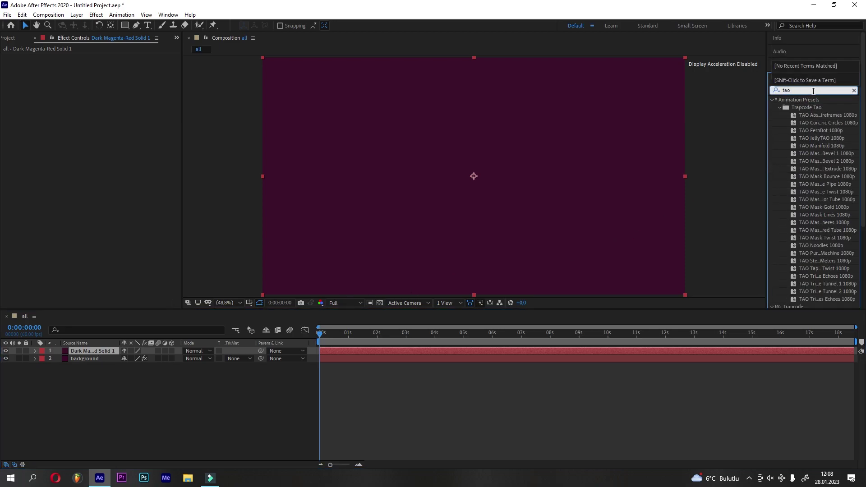
scroll(811, 198, "down", 10)
left_click(808, 200)
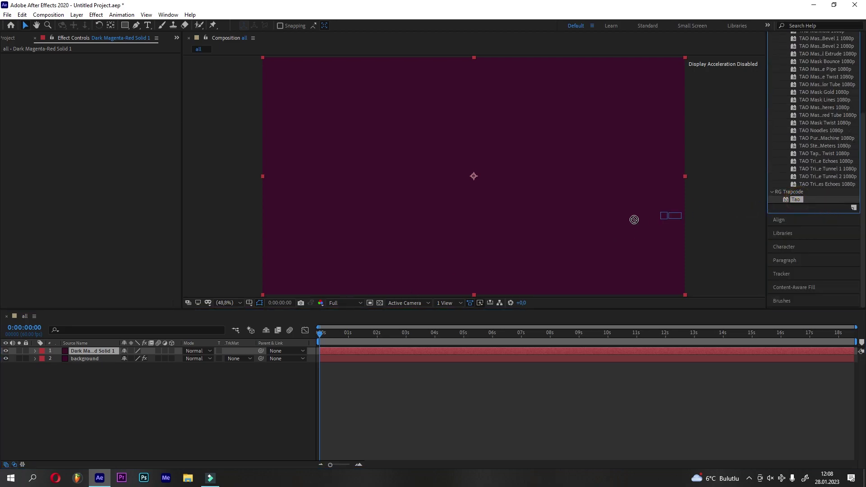
left_click_drag(808, 199, 550, 206)
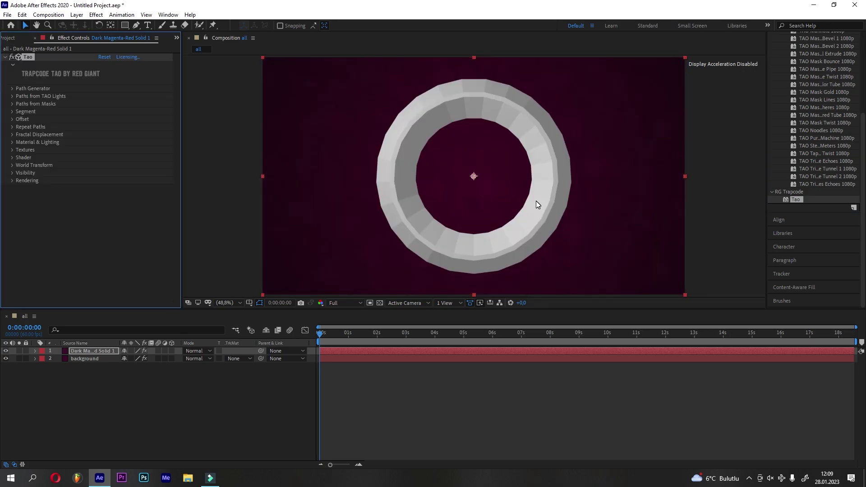
left_click(13, 88)
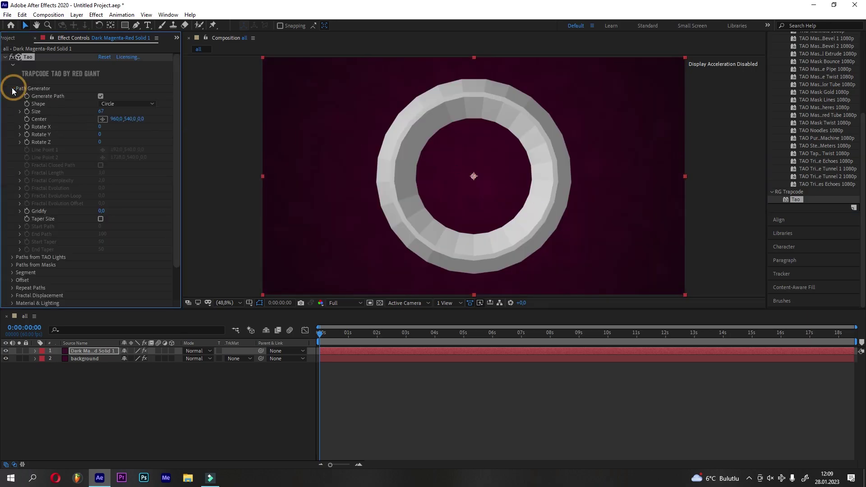
mouse_move(100, 111)
left_mouse_down()
mouse_move(84, 115)
mouse_move(100, 110)
left_mouse_up()
left_click_drag(96, 110, 19, 118)
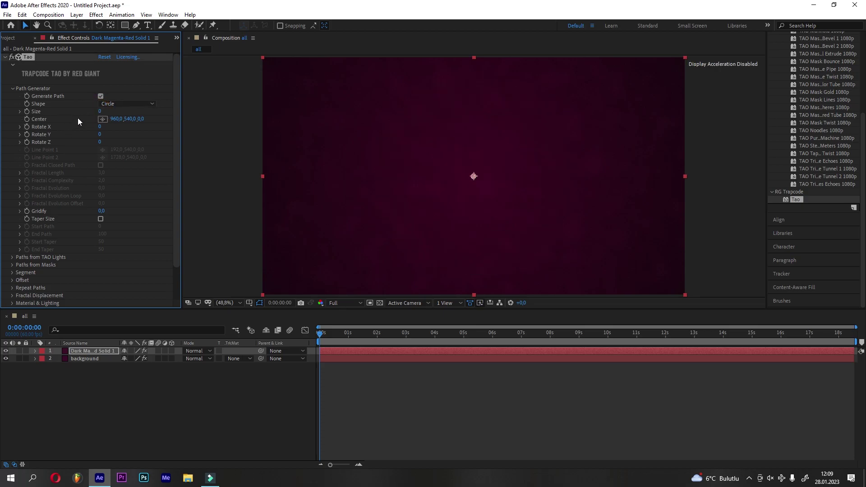
Step: Set Tao's Segment Mode to Repeat Sphere with 1 segment
left_click(12, 89)
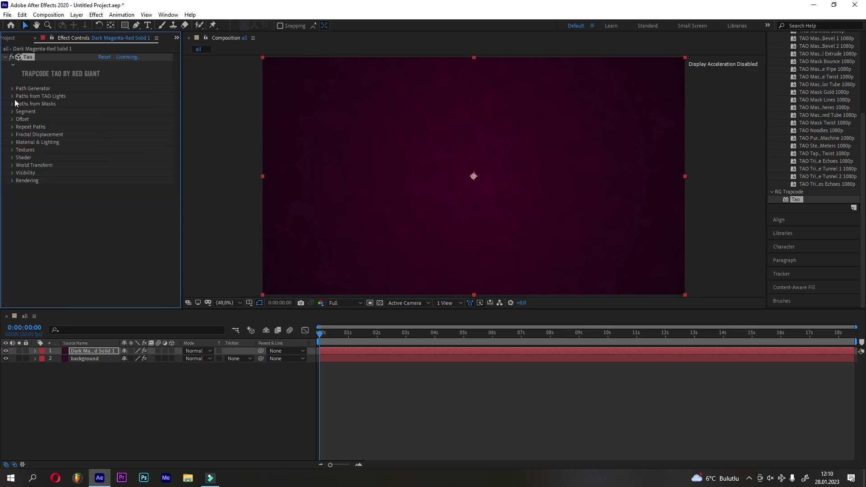
left_click(13, 111)
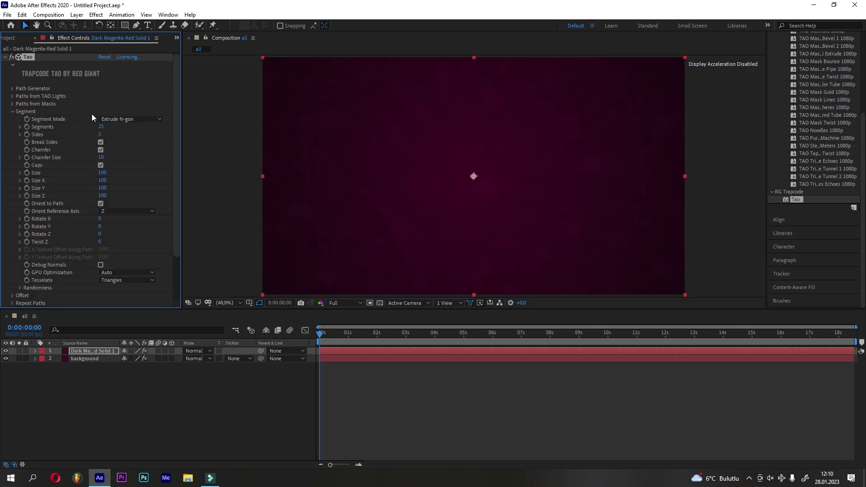
left_click(106, 119)
left_click(123, 149)
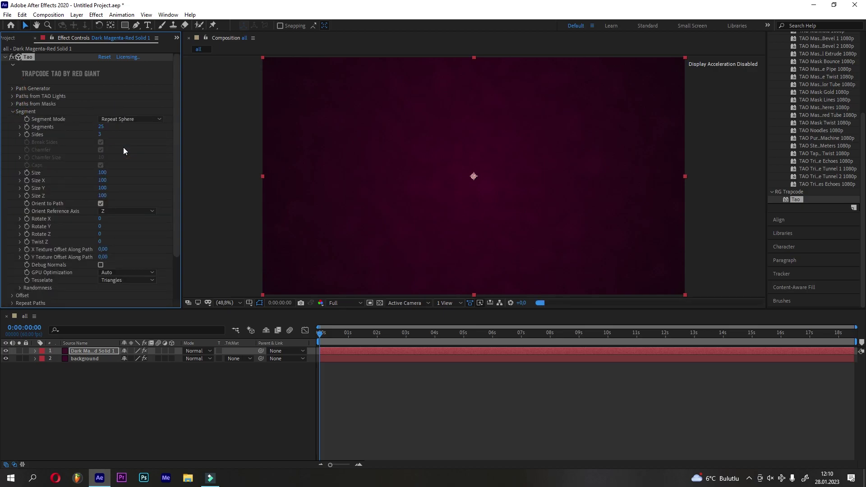
left_click_drag(100, 126, 90, 125)
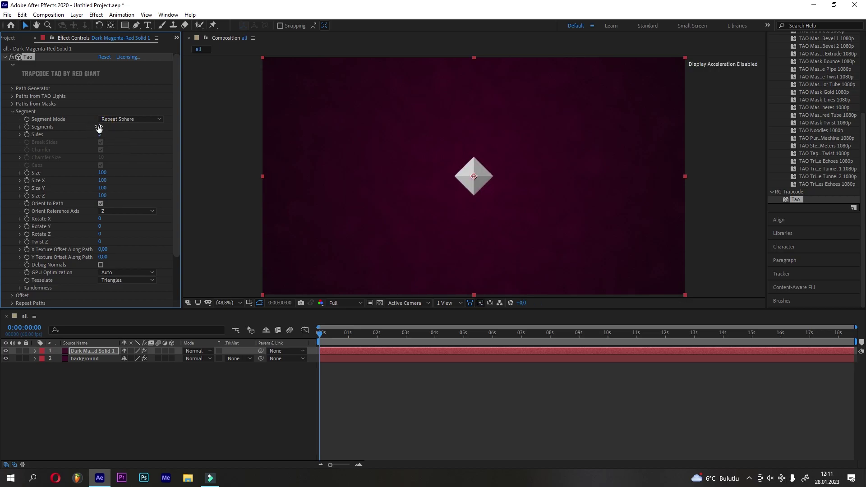
left_click(94, 127)
Step: Give the sphere 200 sides, size 400 and Rotate X -124
left_click_drag(100, 136, 256, 141)
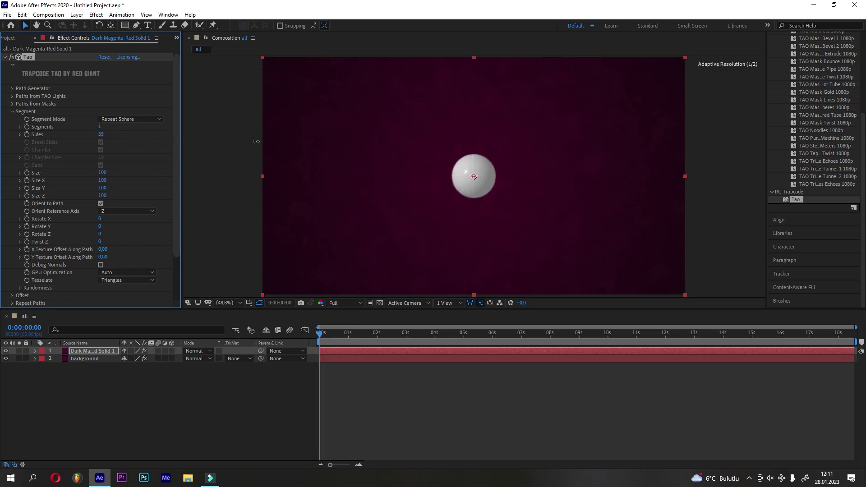
left_click_drag(489, 139, 221, 164)
left_click(101, 134)
type("200")
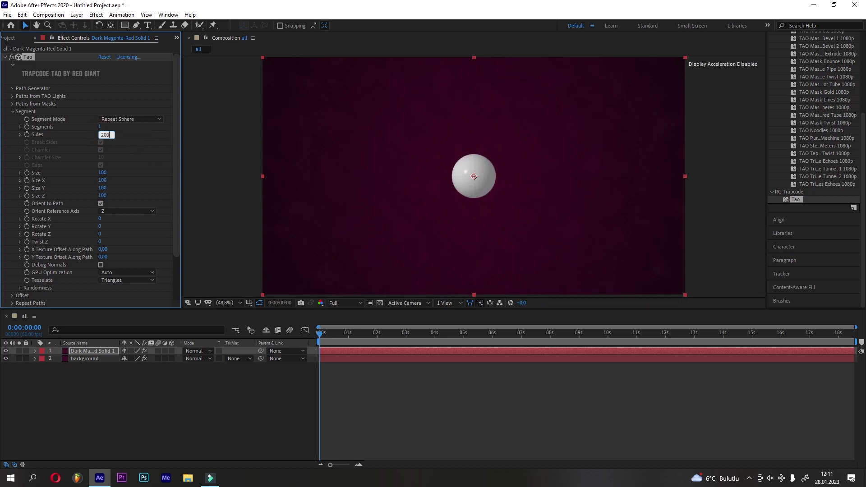
key("Return")
left_click_drag(102, 172, 234, 170)
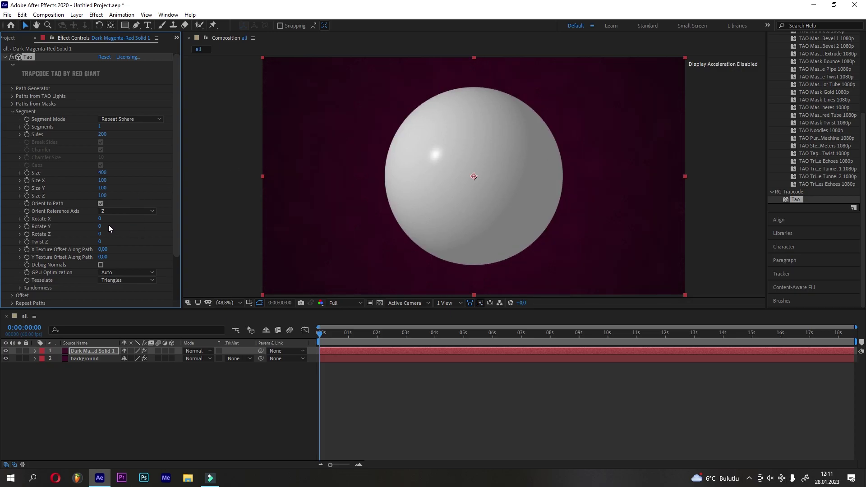
mouse_move(99, 219)
left_mouse_down()
mouse_move(131, 219)
mouse_move(65, 224)
left_mouse_up()
Step: Set Fractal Displacement to Amplitude 94, Frequency 300, Evolution 89, and keyframe Offset X
left_click(13, 112)
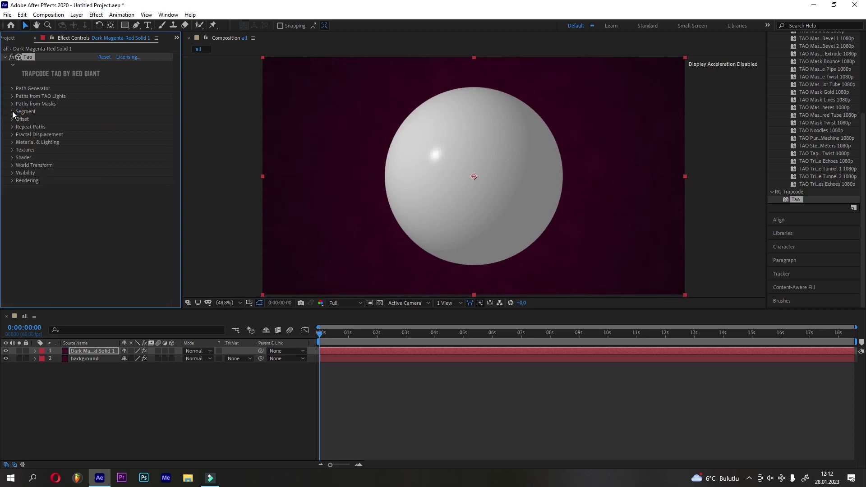
left_click(12, 134)
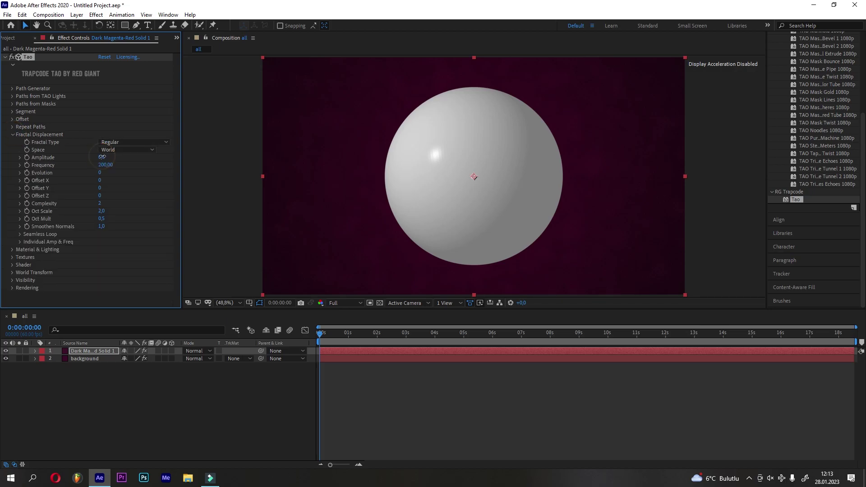
left_click_drag(102, 158, 158, 164)
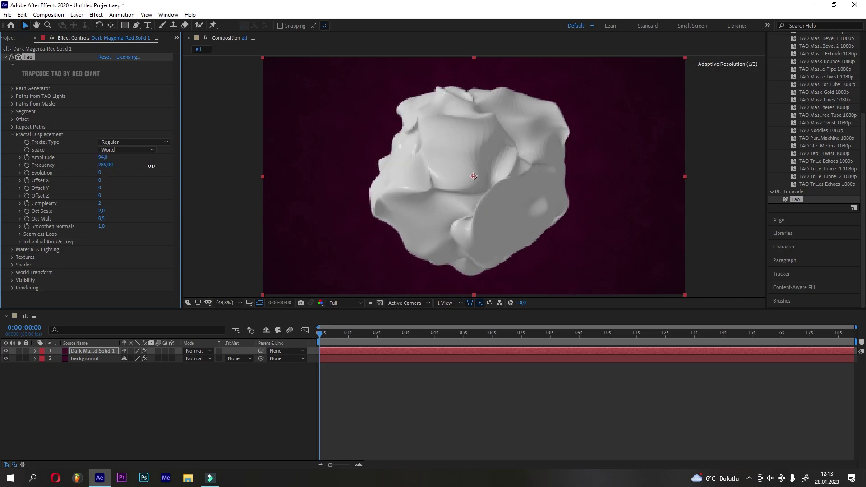
left_click_drag(100, 173, 145, 176)
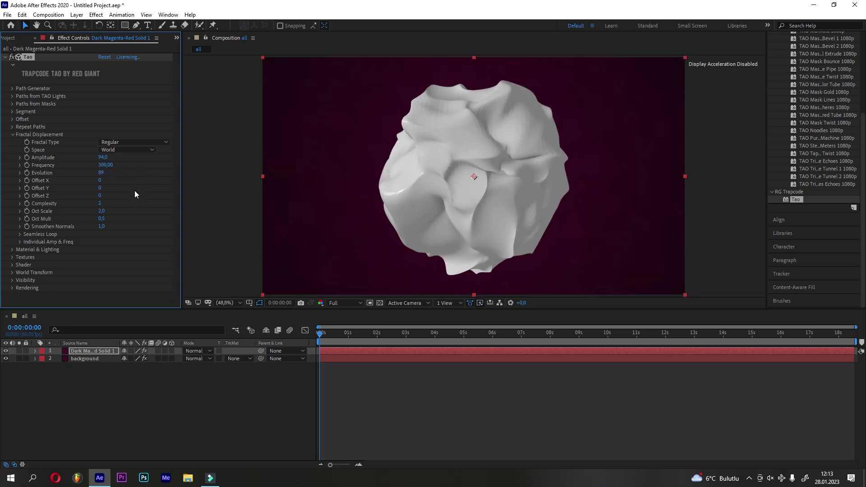
left_click(316, 331)
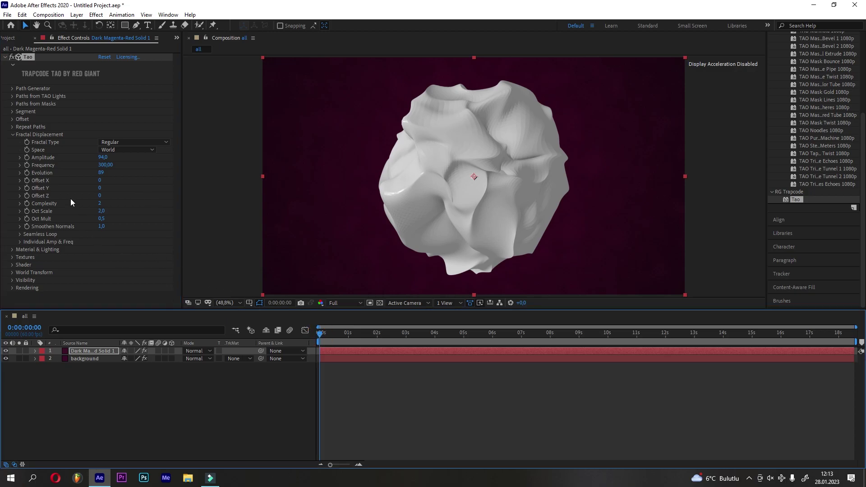
left_click(26, 180)
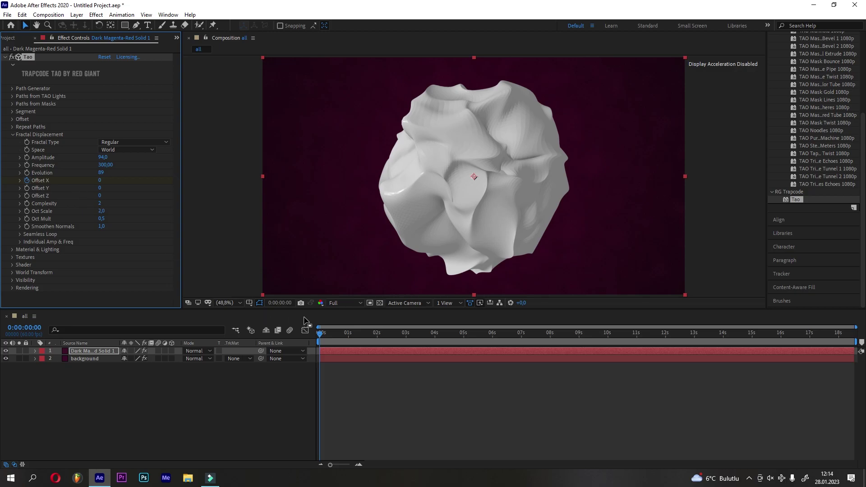
Step: Animate fractal Offset X to 266 and Offset Y to 5 near the clip's end
left_click_drag(319, 337, 855, 328)
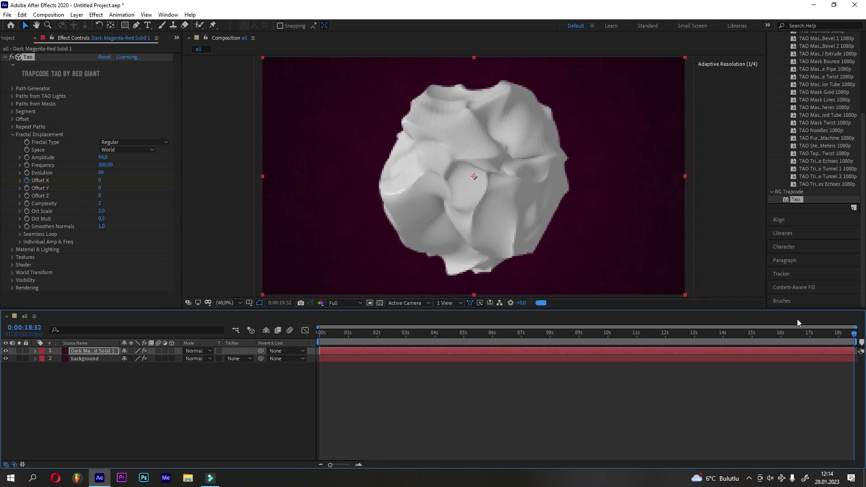
left_click_drag(101, 181, 246, 182)
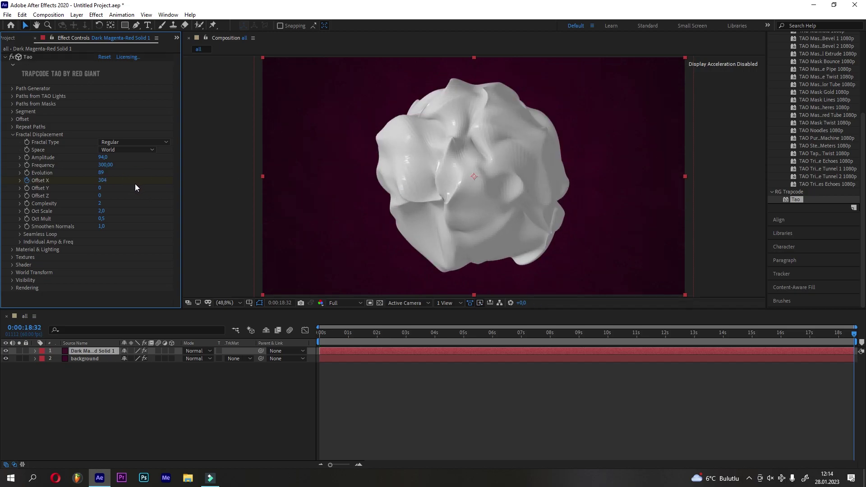
mouse_move(99, 188)
left_mouse_down()
mouse_move(117, 188)
mouse_move(105, 192)
left_mouse_up()
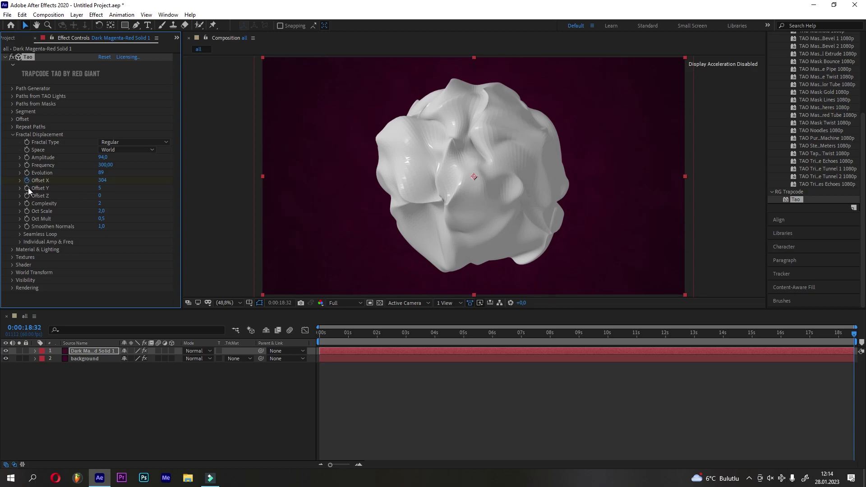
left_click_drag(342, 332, 318, 331)
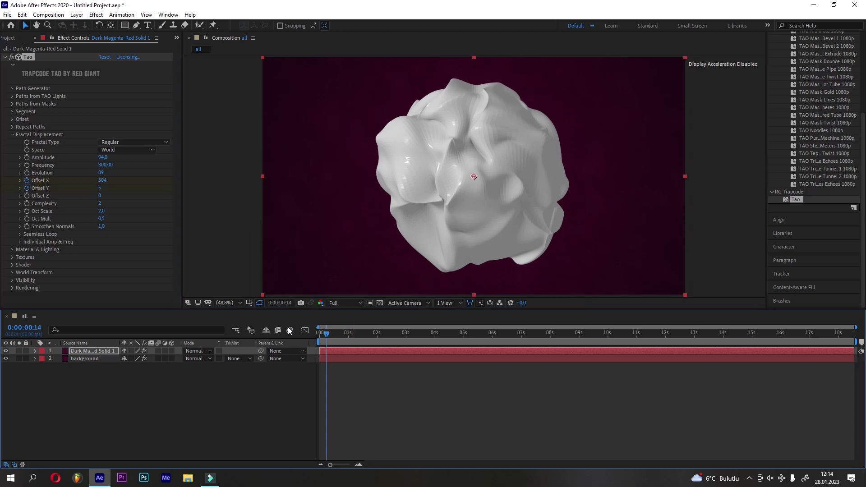
left_click(101, 189)
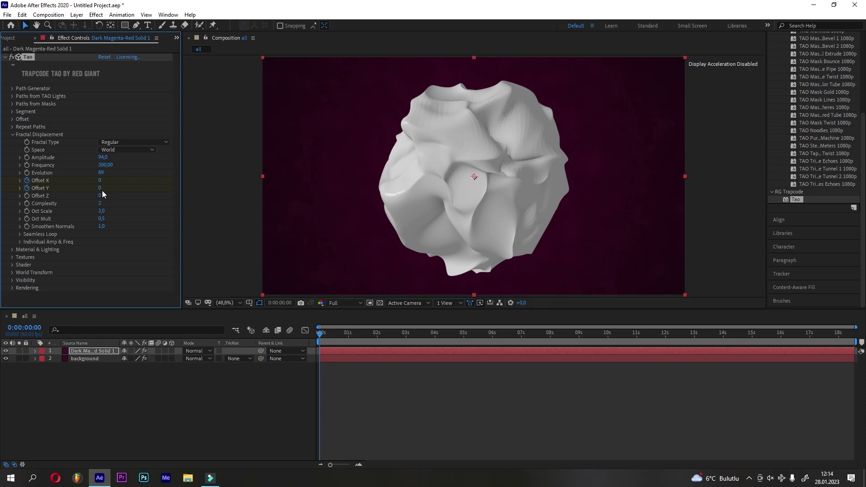
left_click_drag(322, 333, 822, 333)
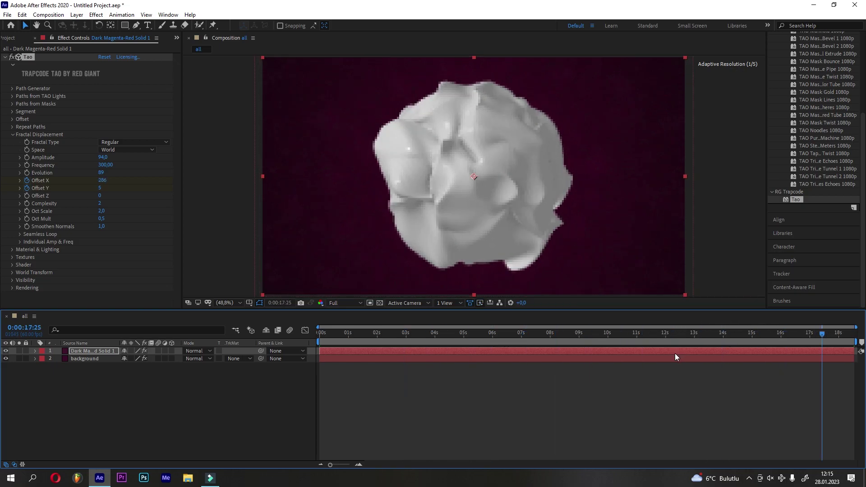
left_click(49, 233)
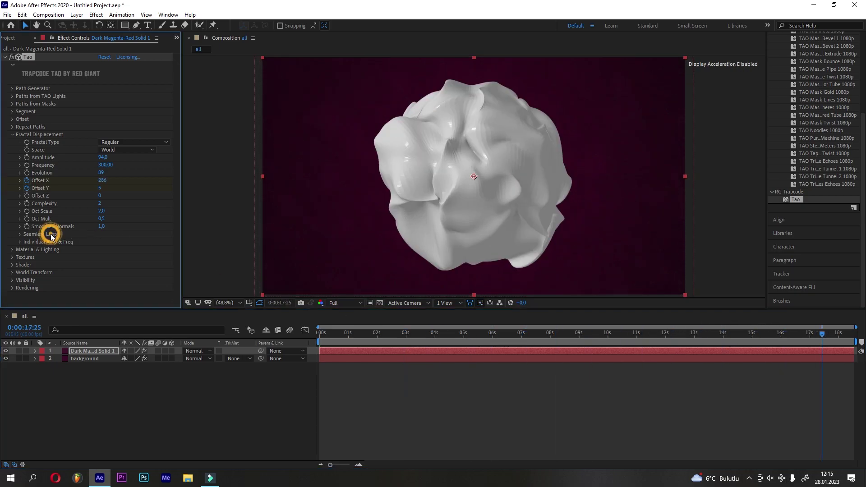
left_click(20, 234)
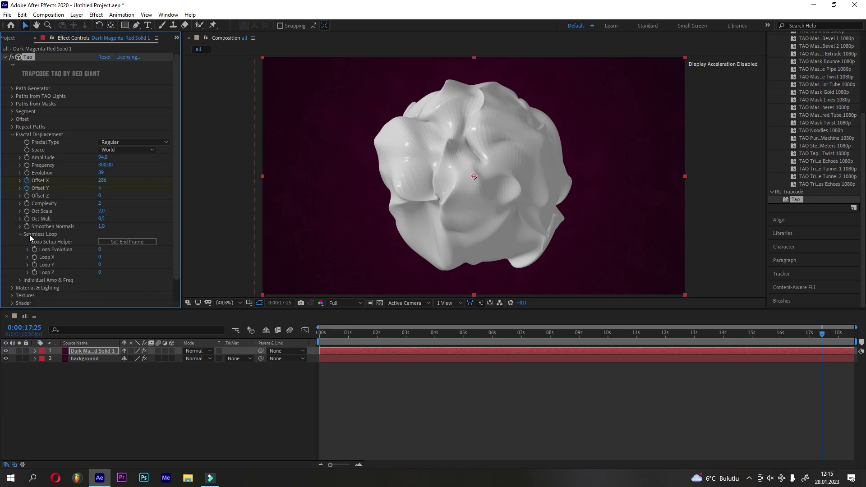
Step: Raise Tao's Fractal Displacement Loop X to 804 and lower Amplitude to 84
left_click_drag(100, 258, 123, 257)
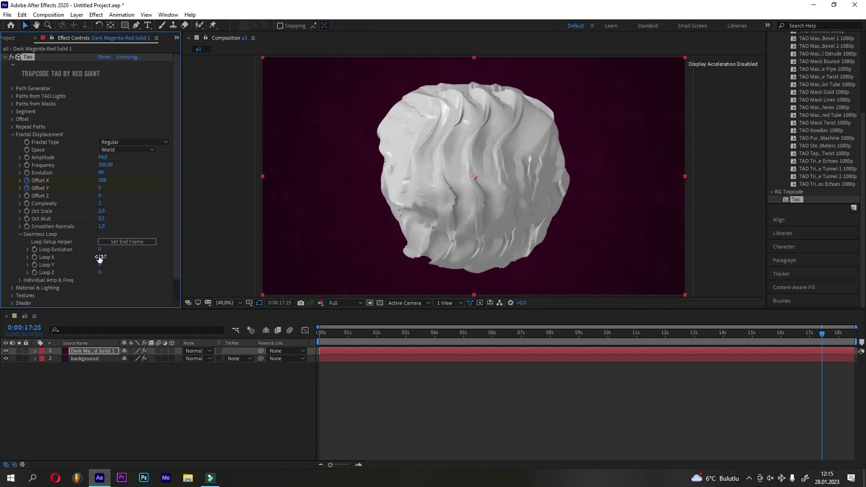
mouse_move(99, 257)
left_mouse_down()
mouse_move(299, 257)
mouse_move(410, 245)
mouse_move(400, 251)
left_mouse_up()
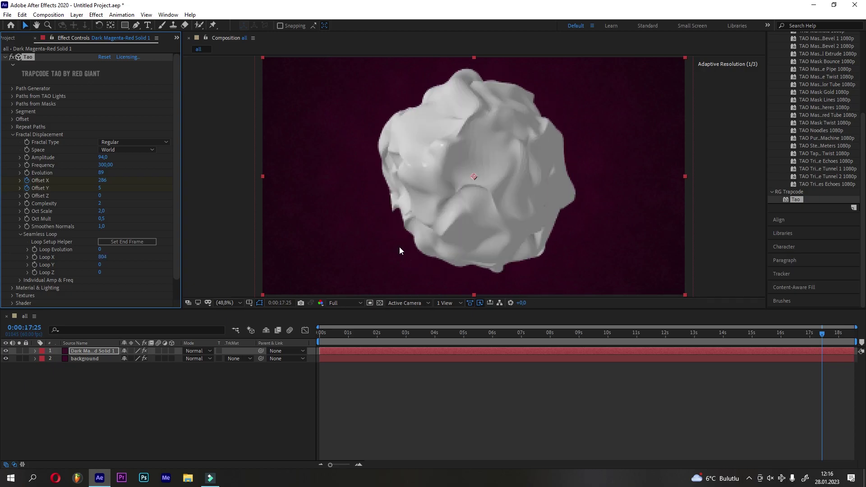
mouse_move(103, 157)
left_mouse_down()
mouse_move(92, 156)
mouse_move(128, 173)
left_mouse_up()
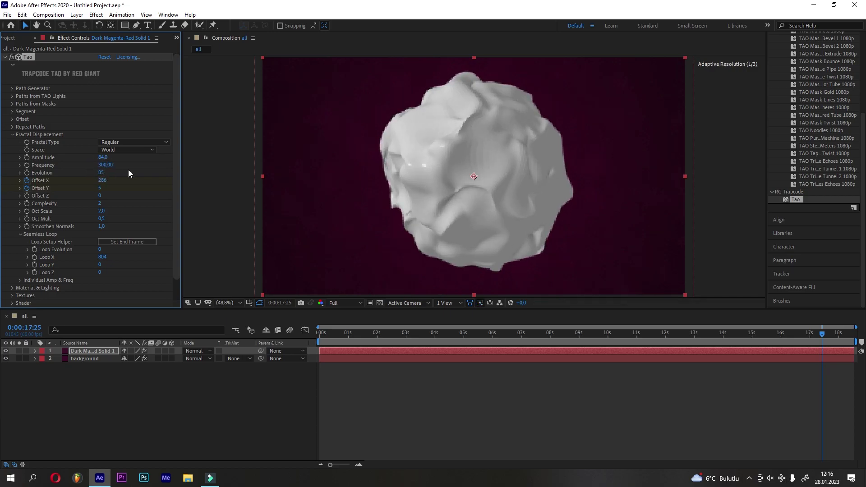
Step: Set the Tao blob's Material & Lighting colour to hot pink D81E69
left_click(13, 134)
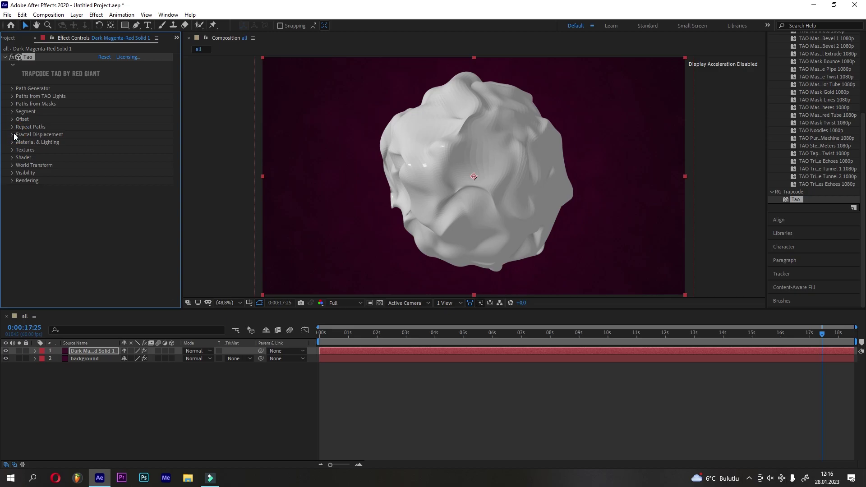
left_click(12, 142)
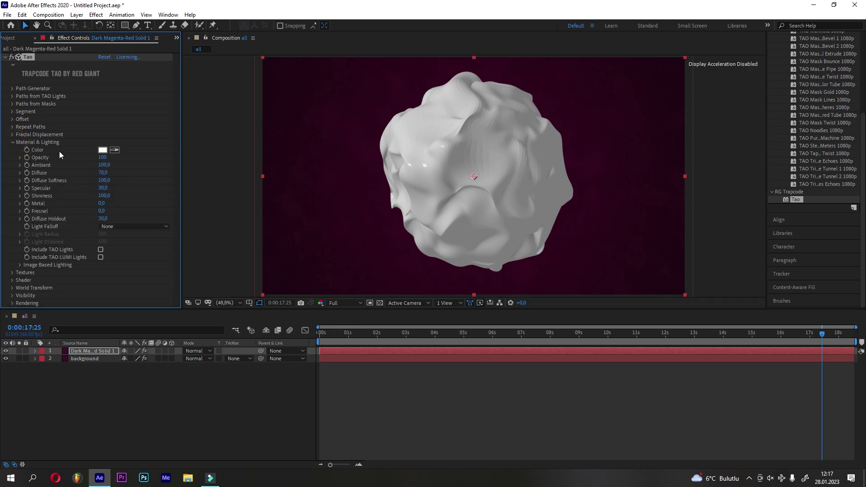
left_click(101, 152)
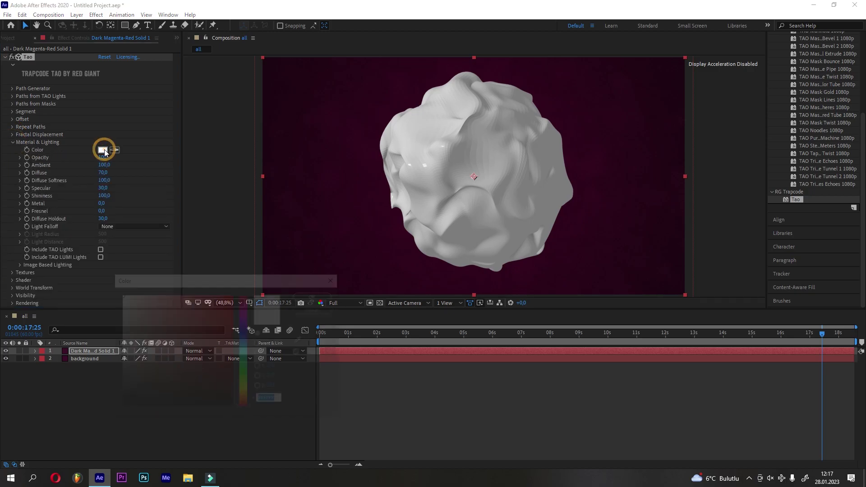
left_click(301, 339)
left_click(397, 236)
mouse_move(217, 321)
left_mouse_down()
mouse_move(247, 302)
mouse_move(218, 311)
left_mouse_up()
left_click(247, 303)
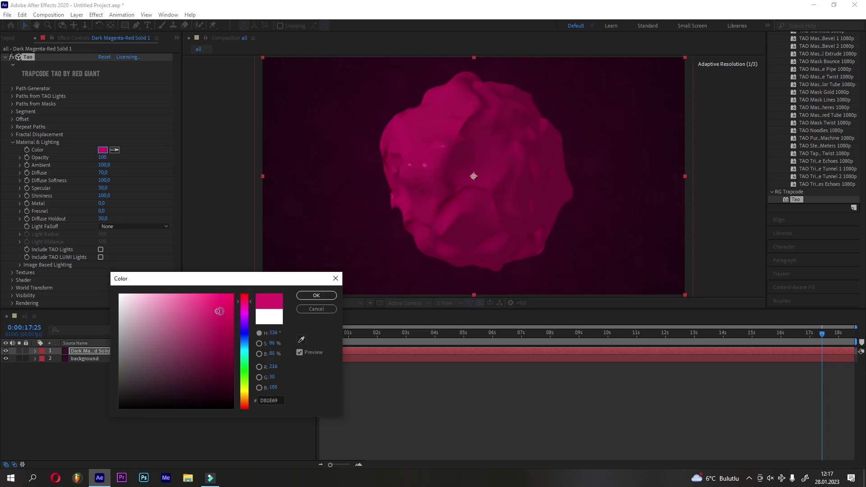
left_click(308, 299)
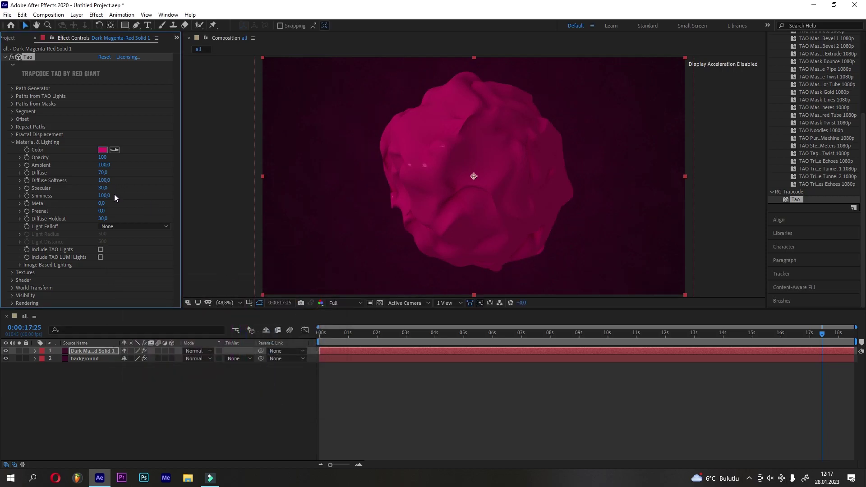
Step: Lower Shininess to 7, keeping the blob colour at D81E69
mouse_move(104, 196)
left_mouse_down()
mouse_move(70, 200)
mouse_move(124, 210)
left_mouse_up()
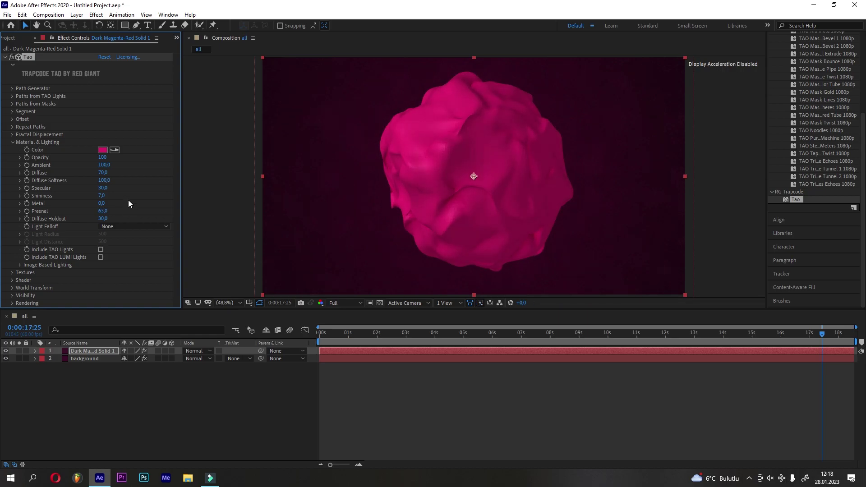
left_click(102, 150)
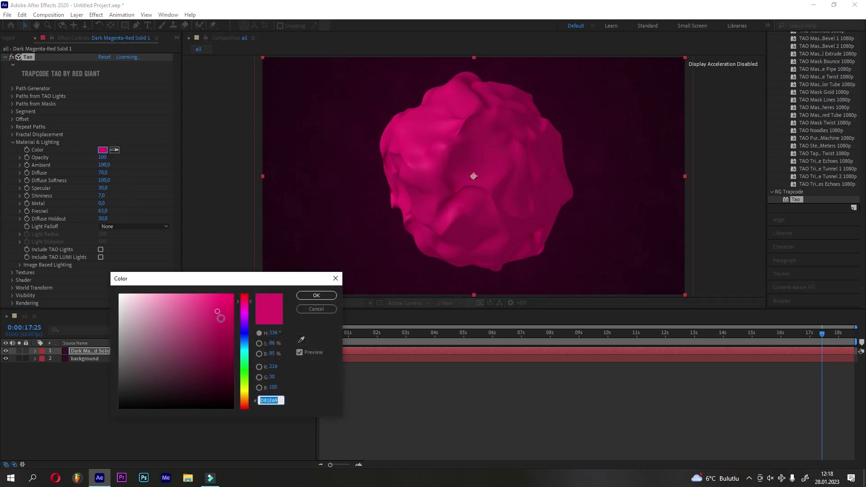
left_click(311, 294)
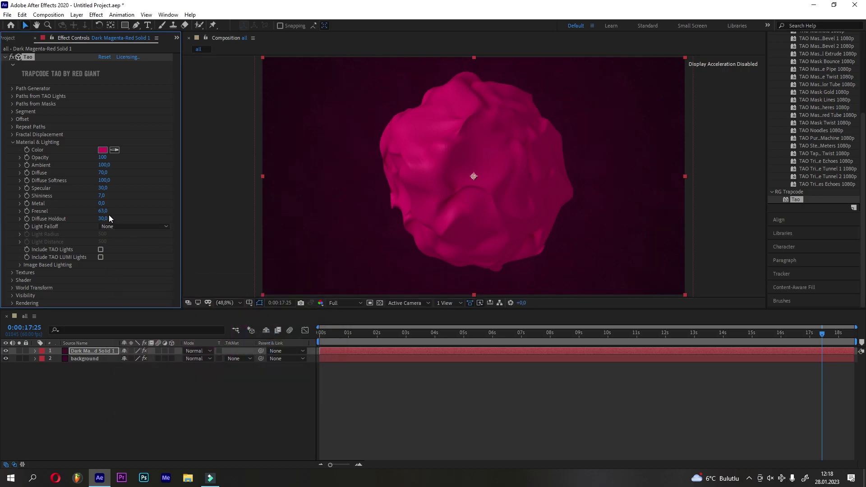
Step: Raise Diffuse Holdout and increase Fresnel to 71
left_click_drag(109, 217, 110, 218)
left_click_drag(112, 211, 114, 211)
left_click(124, 210)
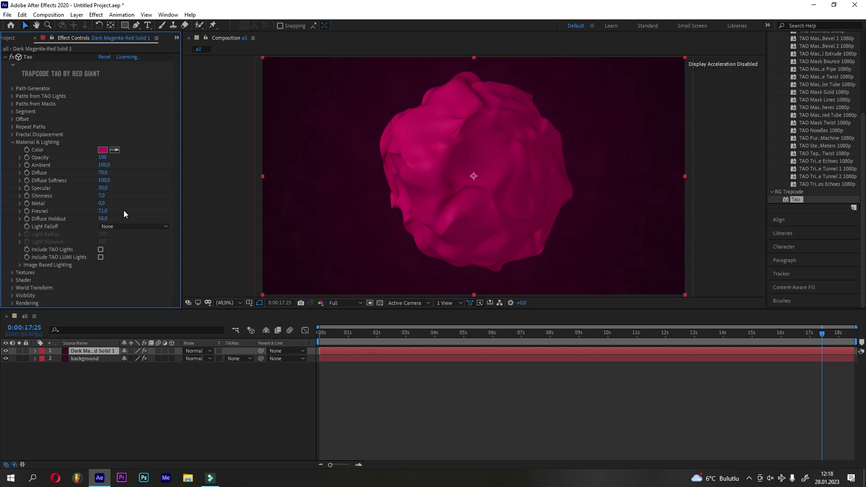
Step: Raise Image Based Lighting Reflection Strength to 202
left_click(21, 265)
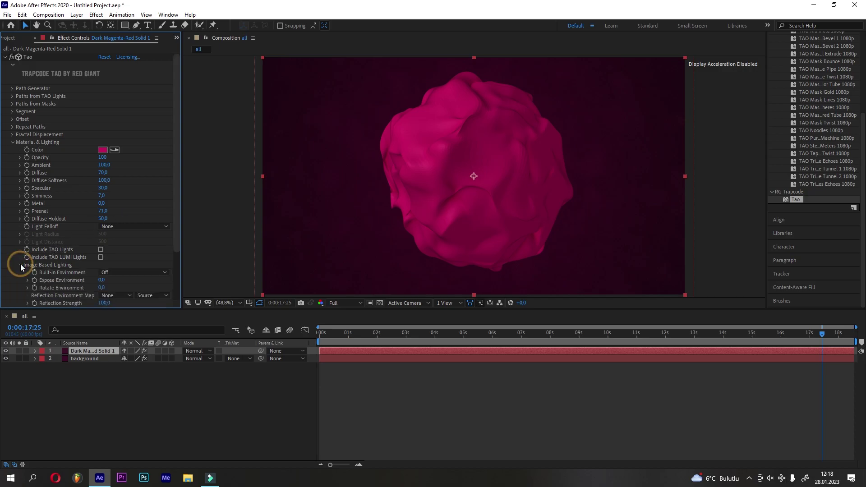
scroll(20, 266, "down", 1)
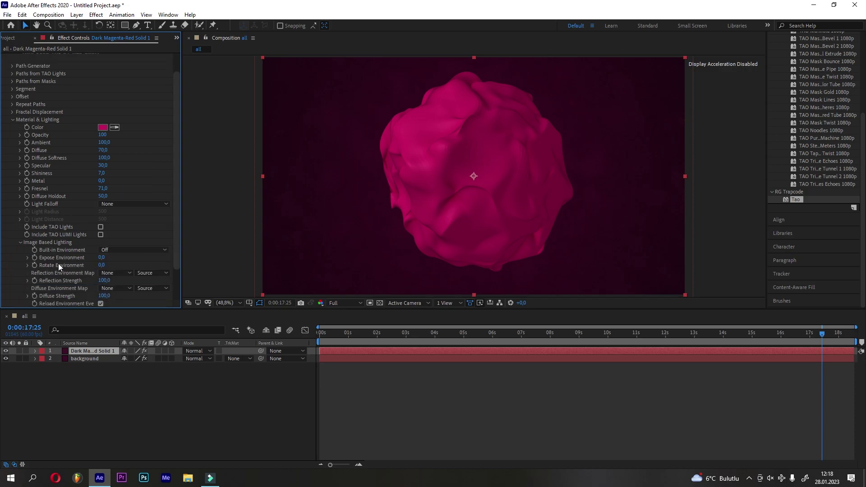
left_click_drag(101, 279, 155, 297)
left_click(12, 119)
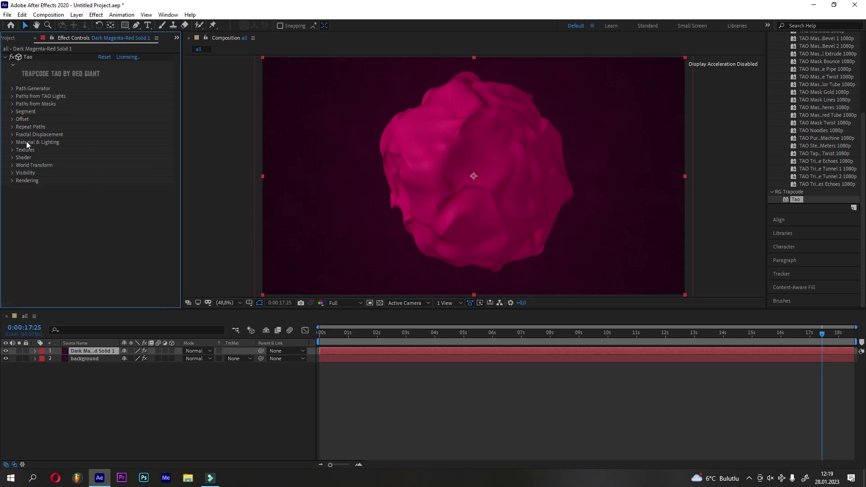
Step: Import background-6556414_1920.jpg and place it in the composition as a hidden layer
left_click(12, 150)
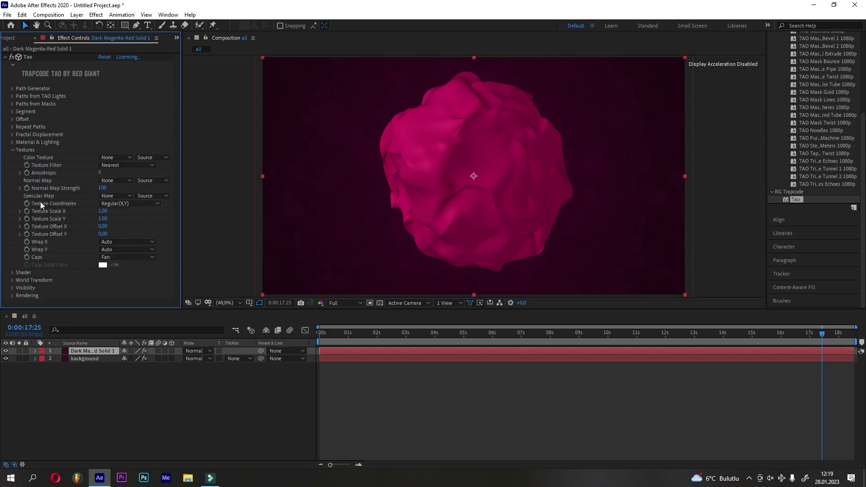
left_click(14, 38)
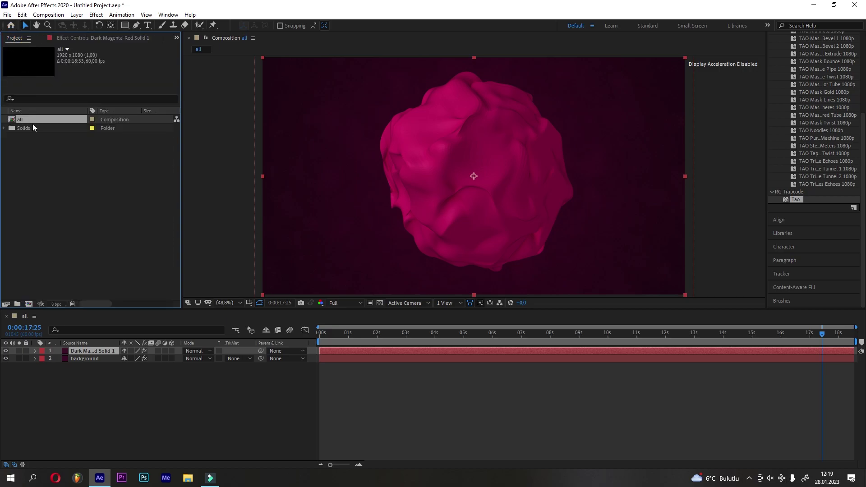
left_click(43, 159)
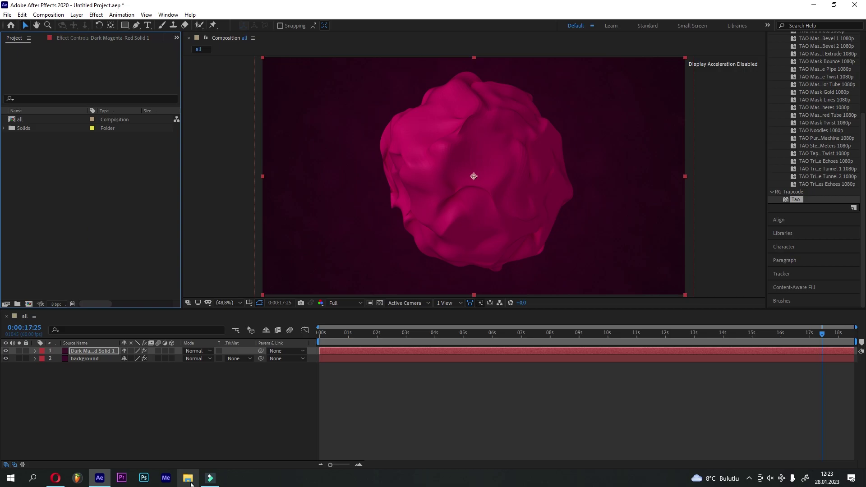
key("super+e")
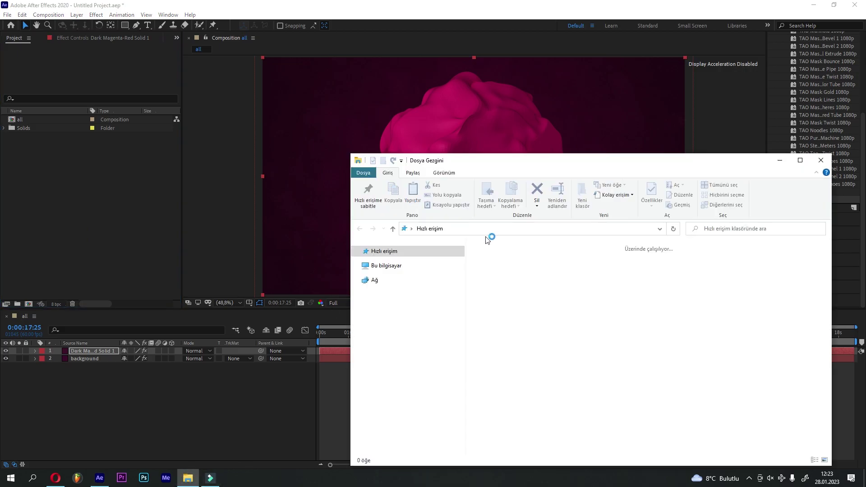
left_click_drag(526, 273, 82, 193)
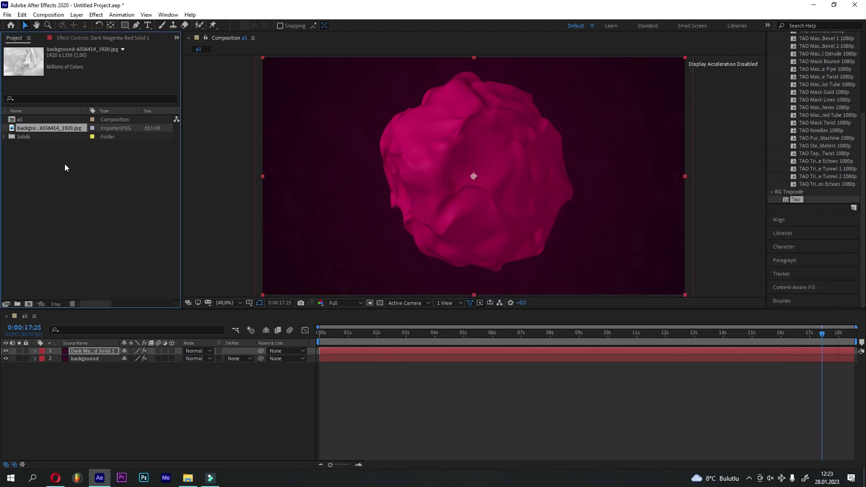
mouse_move(49, 128)
left_mouse_down()
mouse_move(91, 375)
mouse_move(86, 366)
left_mouse_up()
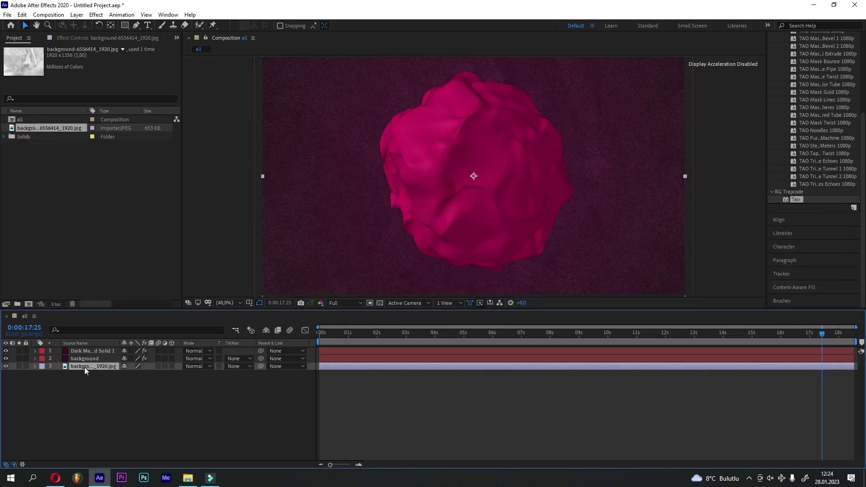
left_click(6, 366)
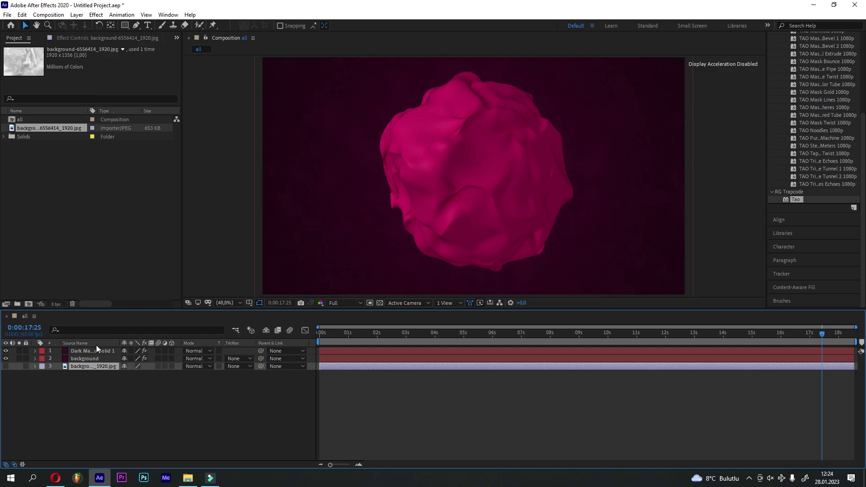
left_click(94, 351)
Step: Use the background-6556414_1920.jpg layer as Tao's Color Texture
left_click(87, 38)
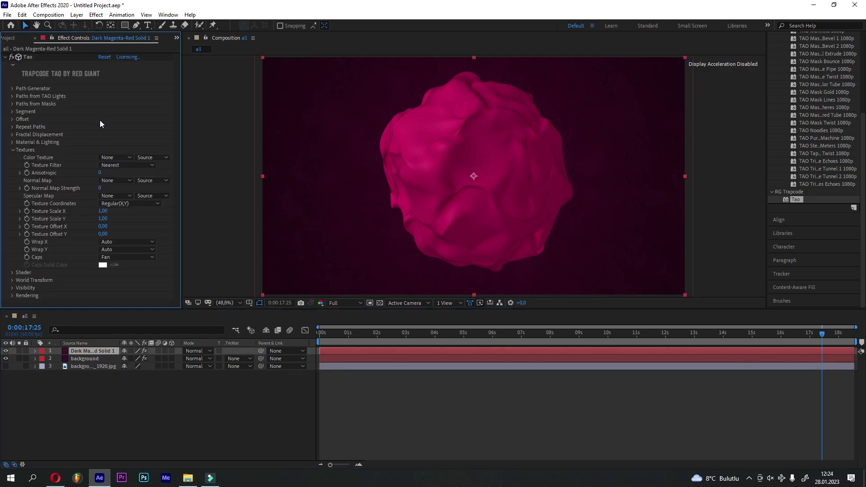
left_click(109, 156)
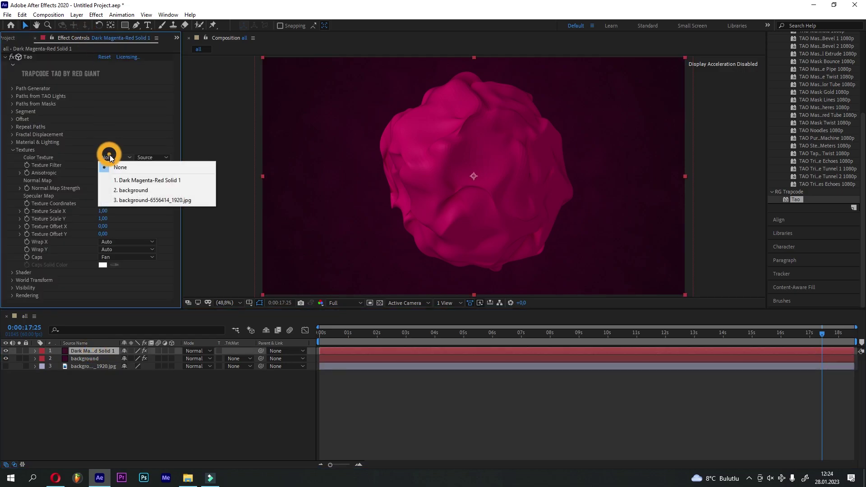
left_click(131, 201)
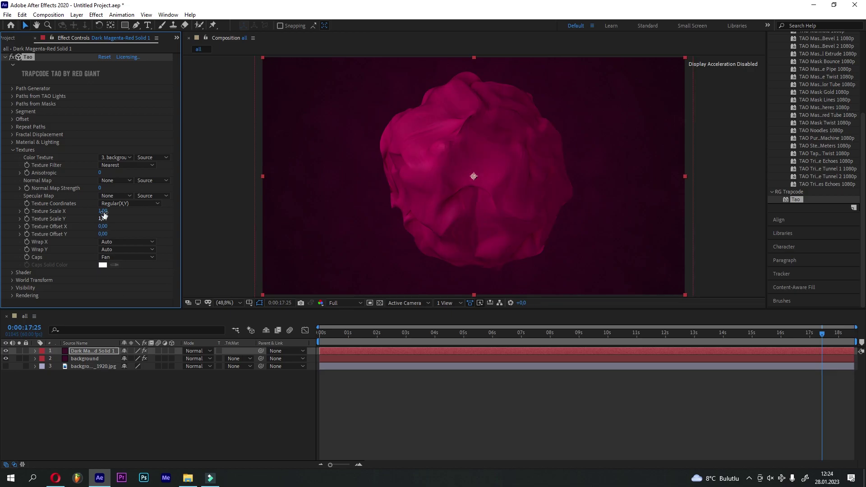
Step: Try anisotropic filtering and texture filter modes, settling on Nearest, and adjust normal map strength
left_click_drag(100, 173, 140, 169)
left_click(140, 165)
left_click(140, 173)
left_click(139, 166)
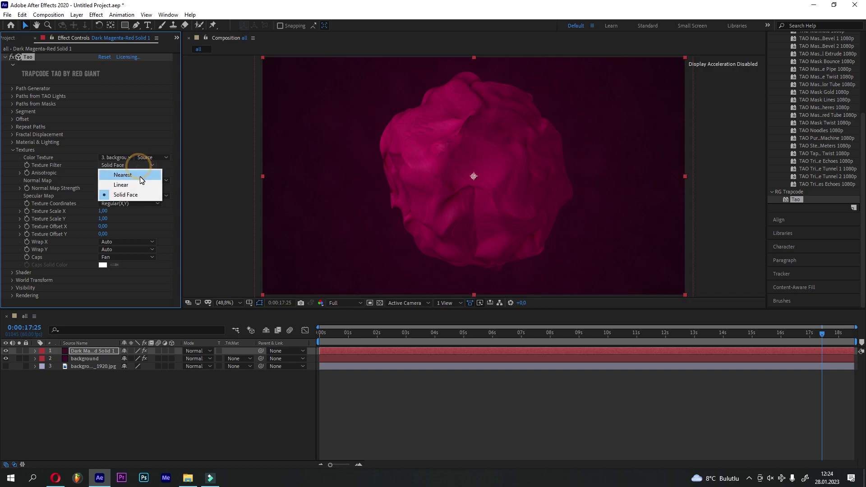
left_click(140, 173)
left_click(139, 165)
left_click(139, 171)
left_click(138, 165)
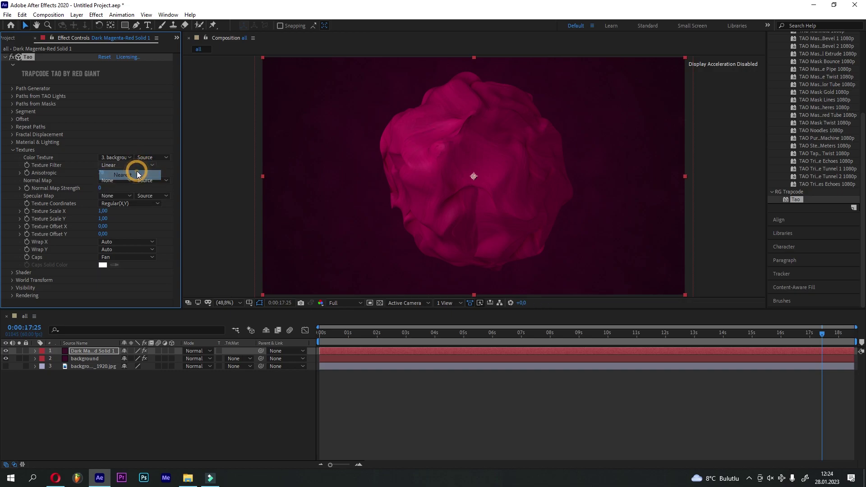
left_click(139, 159)
left_click_drag(102, 188, 119, 188)
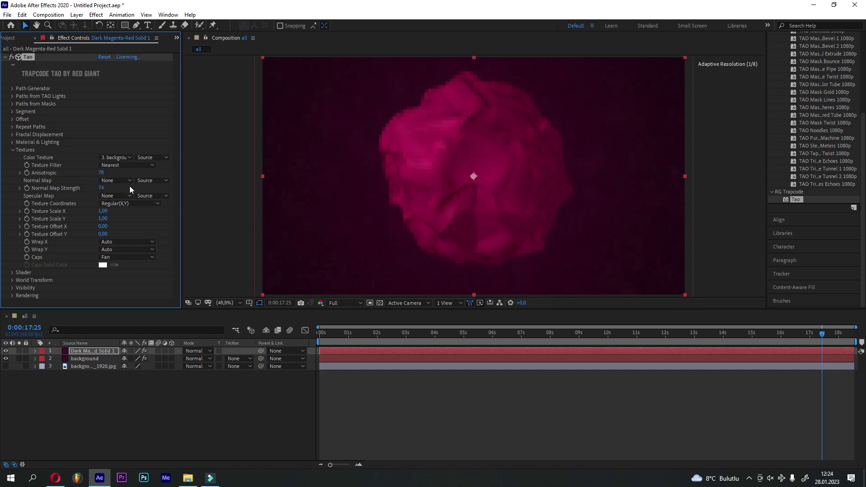
left_click(557, 334)
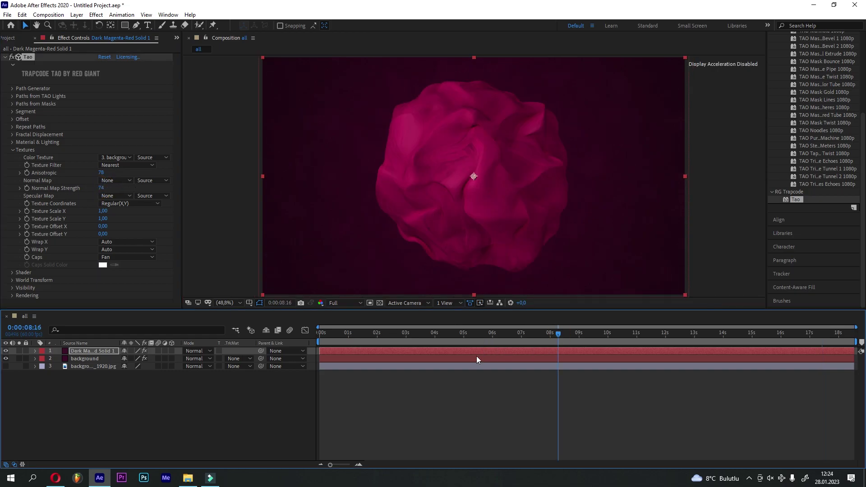
Step: Set Texture Scale Y to 1.19, Offset X to 0.20 and Offset Y to 0,05
left_click_drag(105, 220, 113, 226)
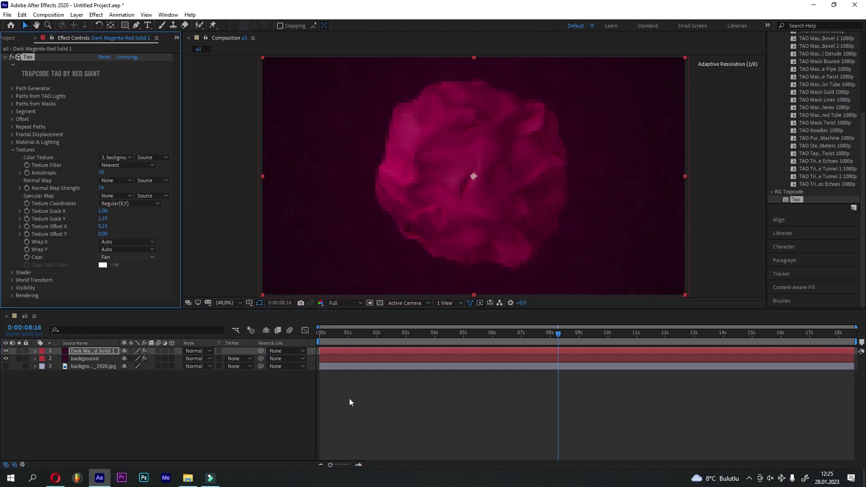
left_click(108, 226)
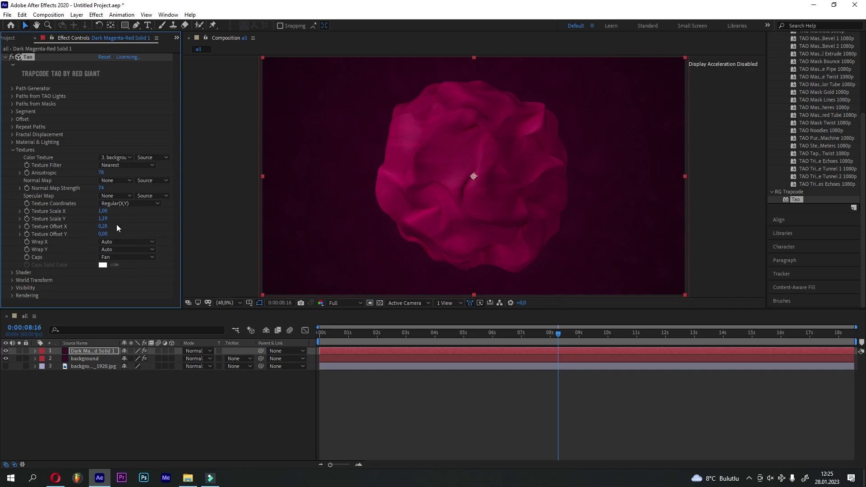
left_click(108, 227)
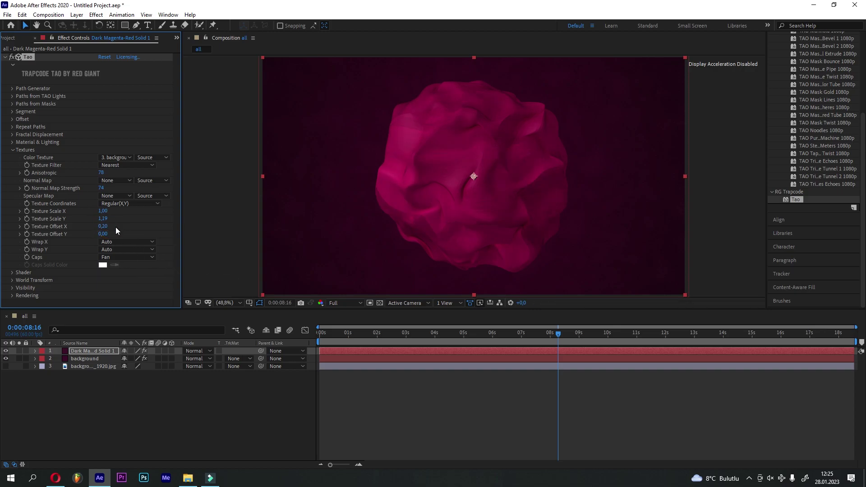
left_click_drag(103, 234, 129, 232)
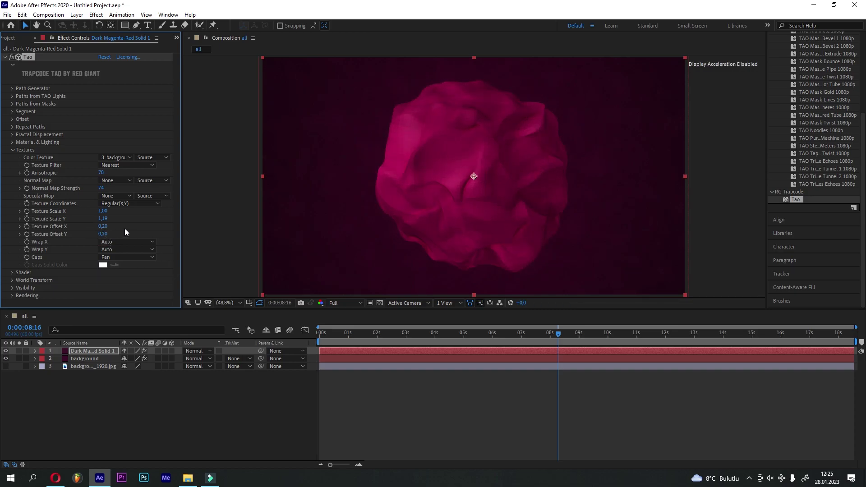
left_click(105, 234)
type("0,05")
key("Return")
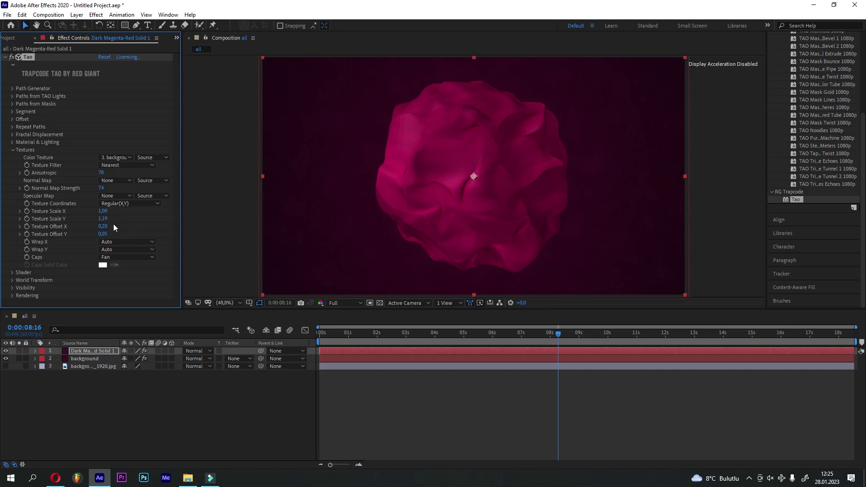
left_click(114, 180)
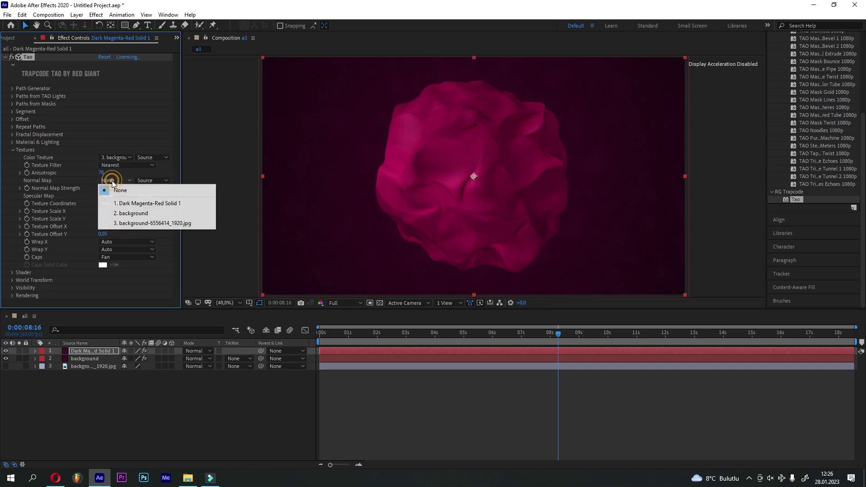
Step: Use the background JPG as Normal Map, with Normal Map Strength 8 and Anisotropic 54
left_click(130, 225)
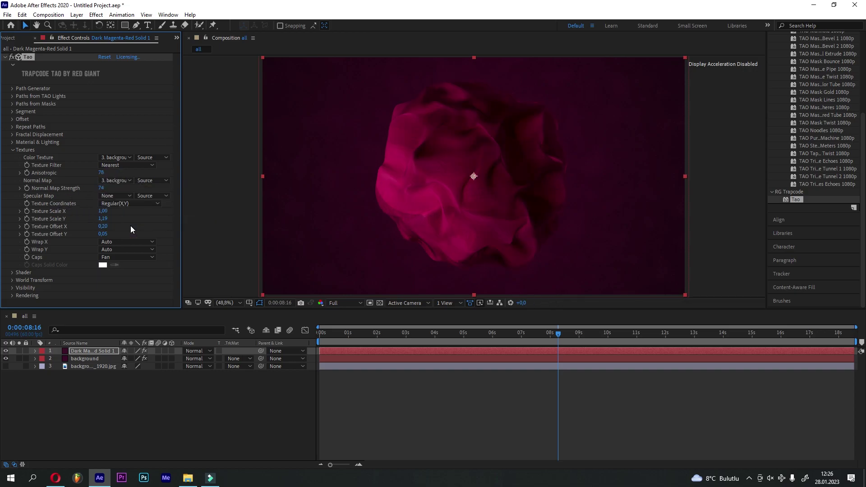
left_click_drag(101, 188, 79, 197)
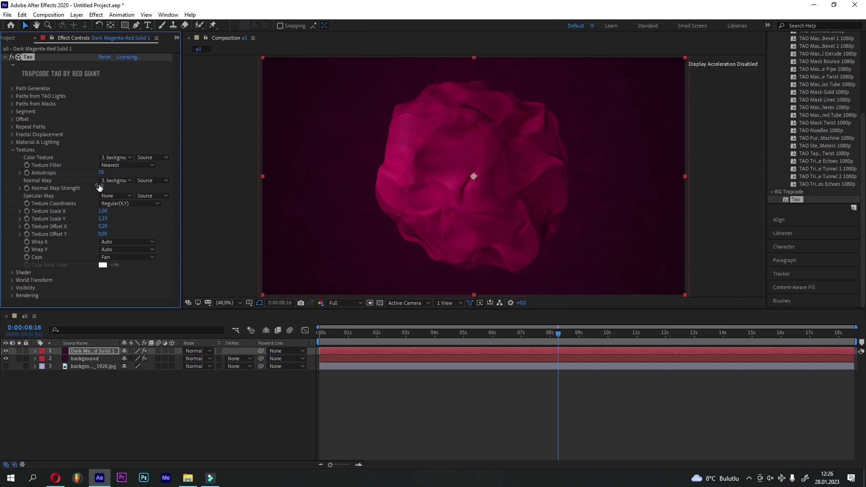
left_click_drag(105, 187, 107, 187)
left_click_drag(101, 173, 91, 175)
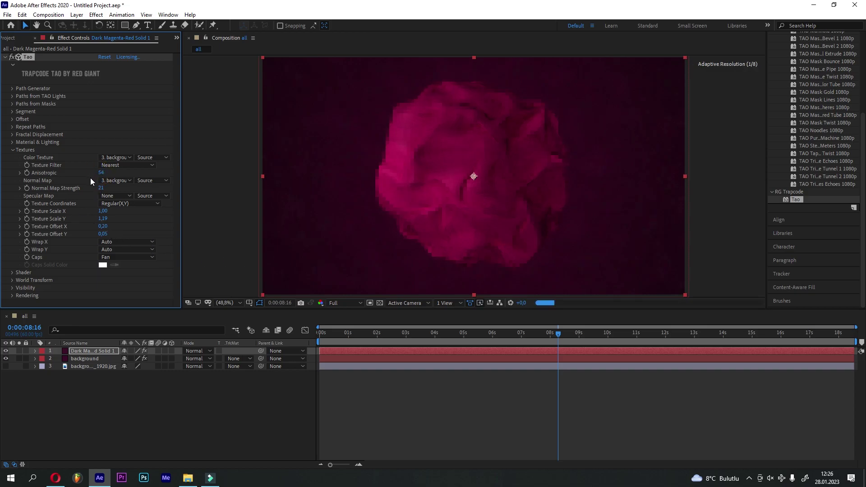
left_click_drag(99, 188, 90, 188)
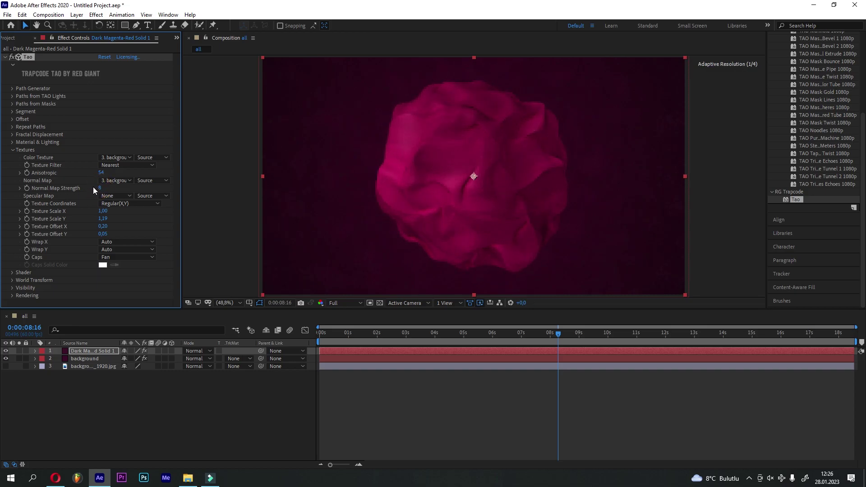
left_click(92, 187)
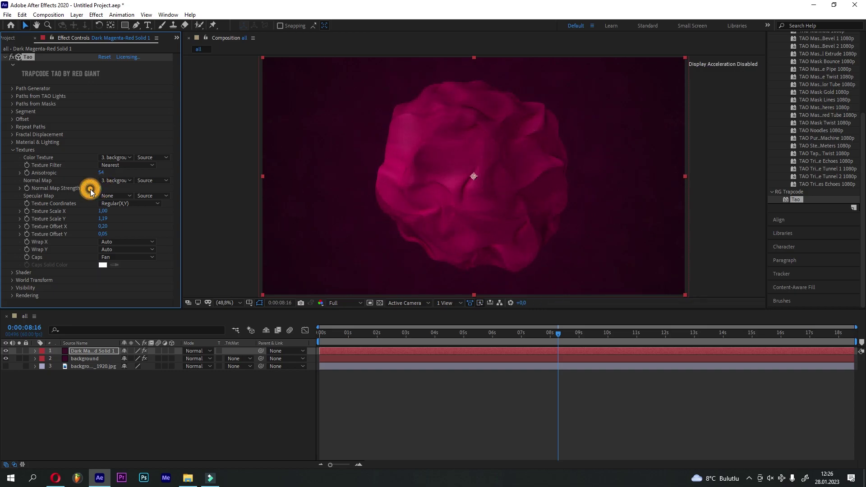
left_click(12, 151)
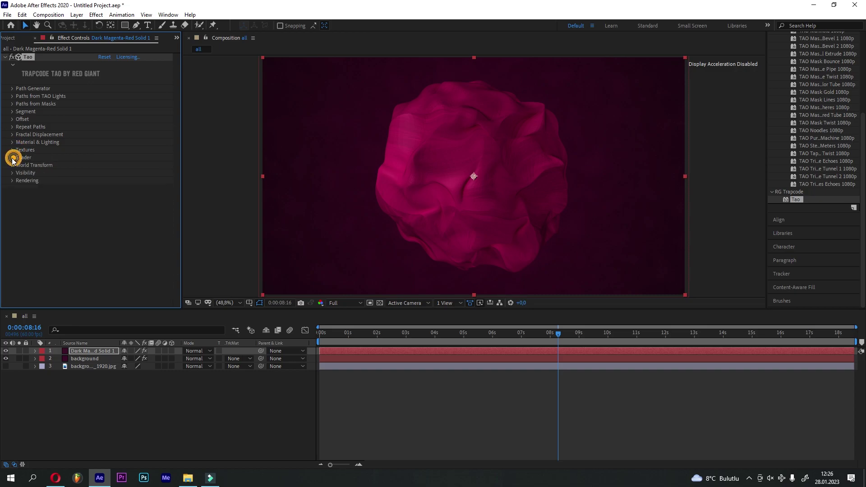
Step: Set Tao's Shader mode to Density after briefly trying Smooth
left_click(13, 158)
left_click(118, 165)
left_click(116, 172)
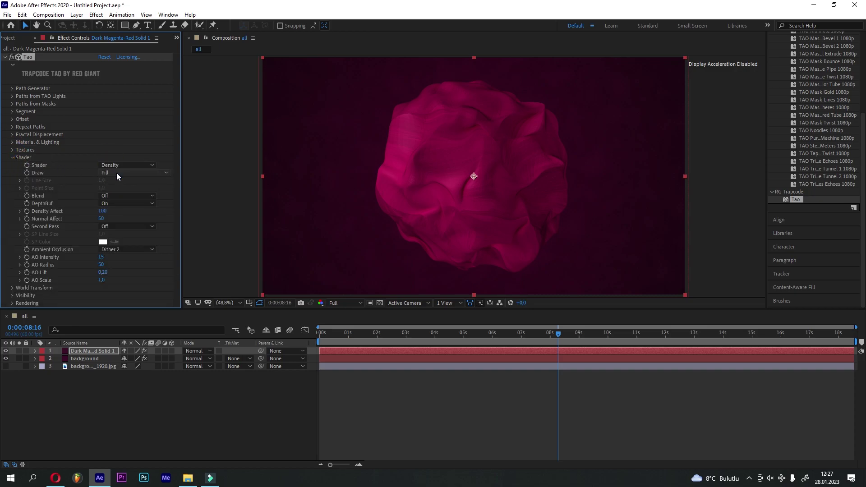
left_click(121, 165)
left_click(121, 183)
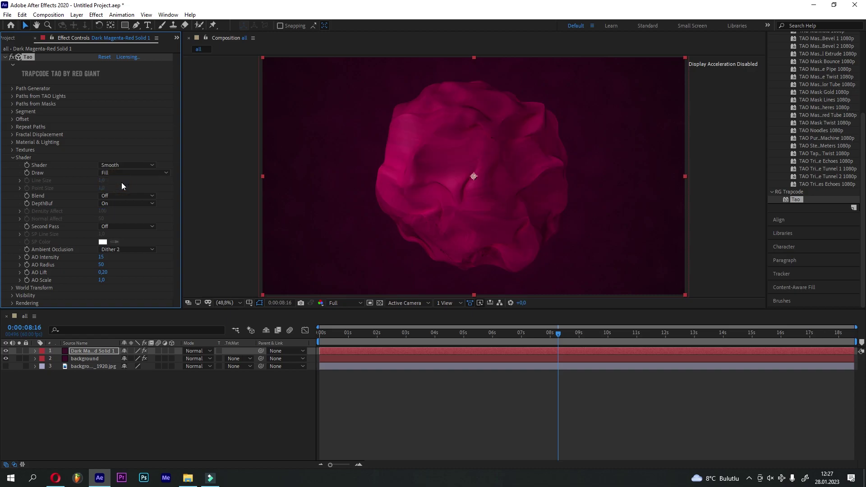
left_click(127, 165)
left_click(128, 164)
left_click(129, 165)
left_click(130, 174)
Step: Set Blend to Add, keep the depth buffer on, and set Density Affect 84, Normal Affect 56
left_click(127, 196)
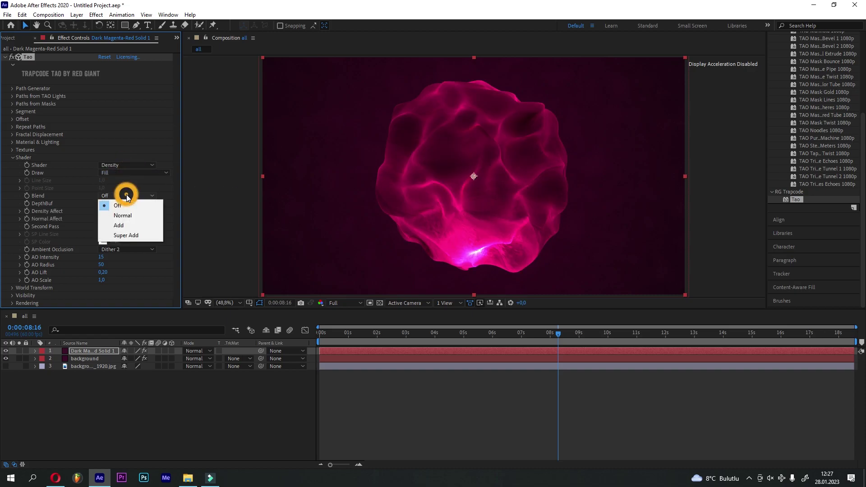
left_click(134, 222)
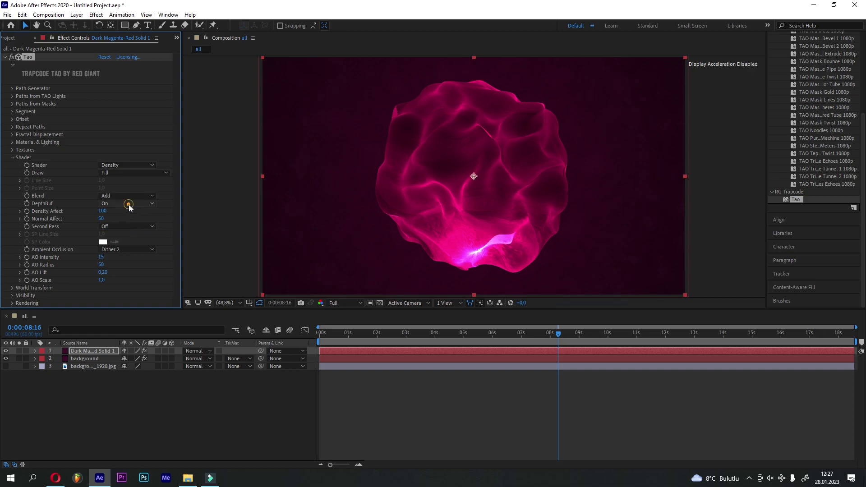
left_click(135, 203)
left_click(140, 201)
left_click(142, 201)
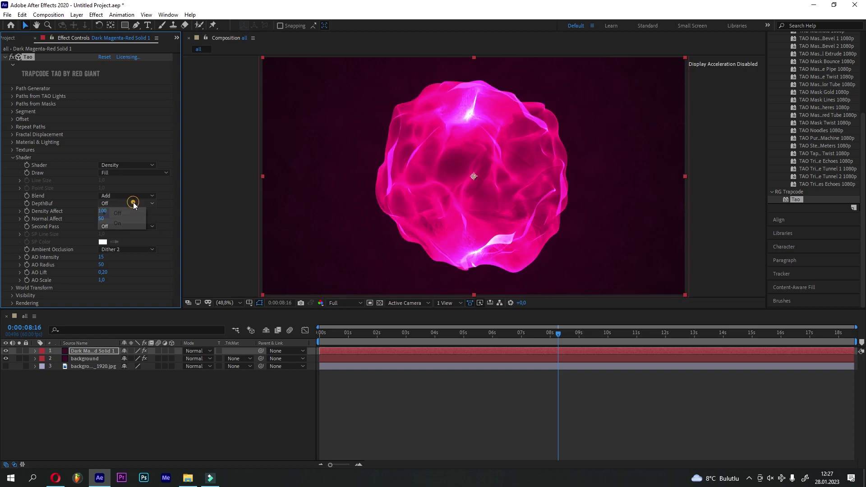
left_click(131, 218)
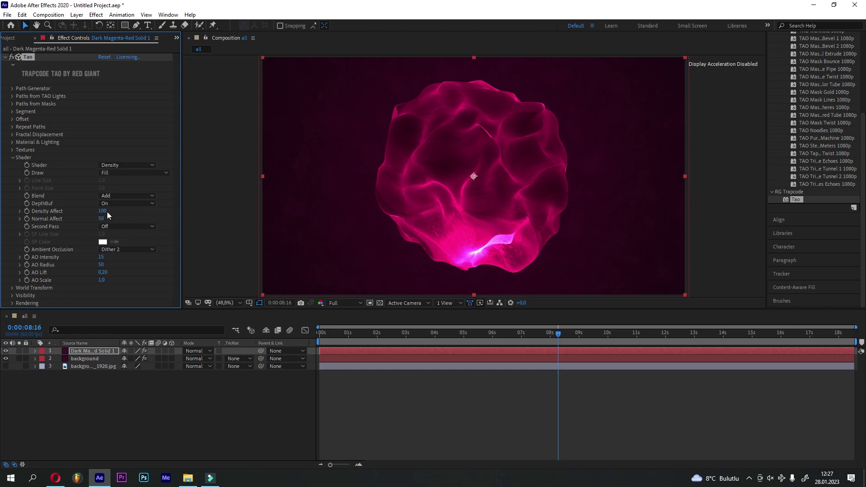
mouse_move(104, 211)
left_mouse_down()
mouse_move(87, 212)
mouse_move(125, 213)
left_mouse_up()
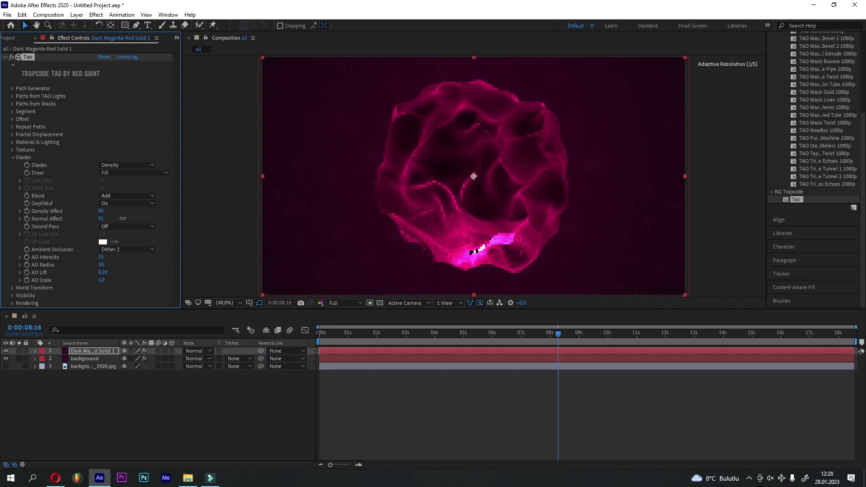
mouse_move(113, 218)
left_mouse_down()
mouse_move(121, 219)
mouse_move(83, 211)
mouse_move(115, 211)
left_mouse_up()
left_click(126, 165)
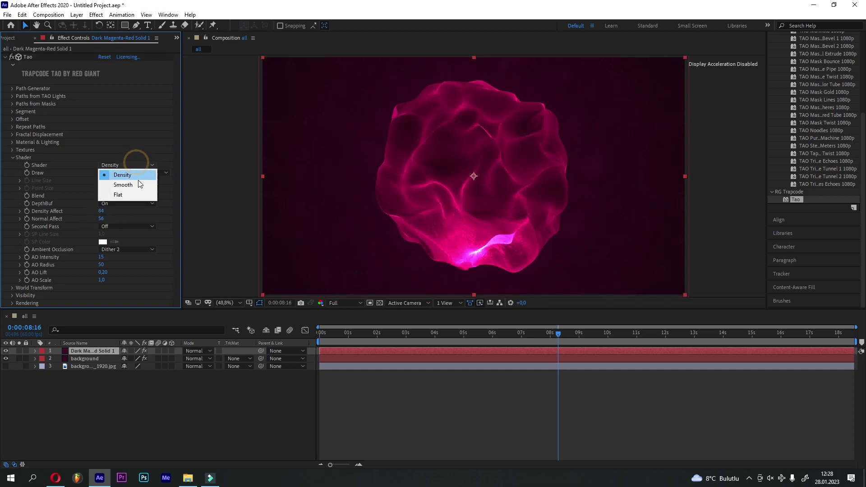
left_click(142, 183)
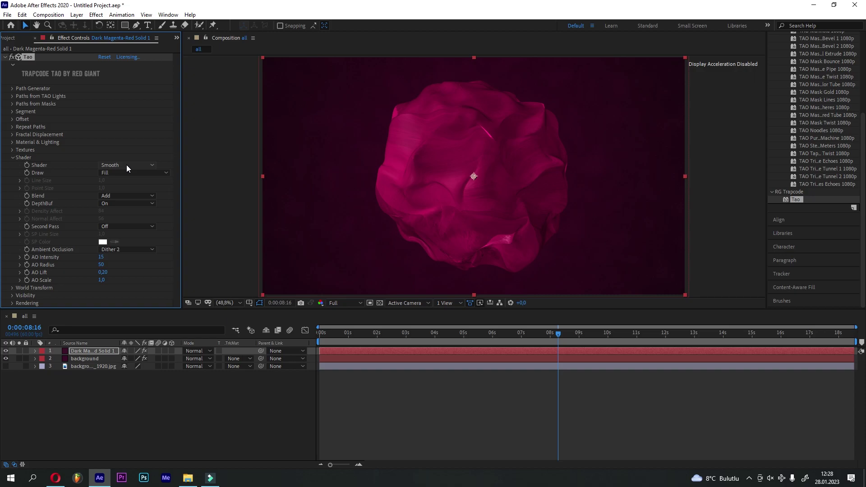
left_click(126, 165)
left_click(127, 175)
left_click(144, 173)
left_click(141, 202)
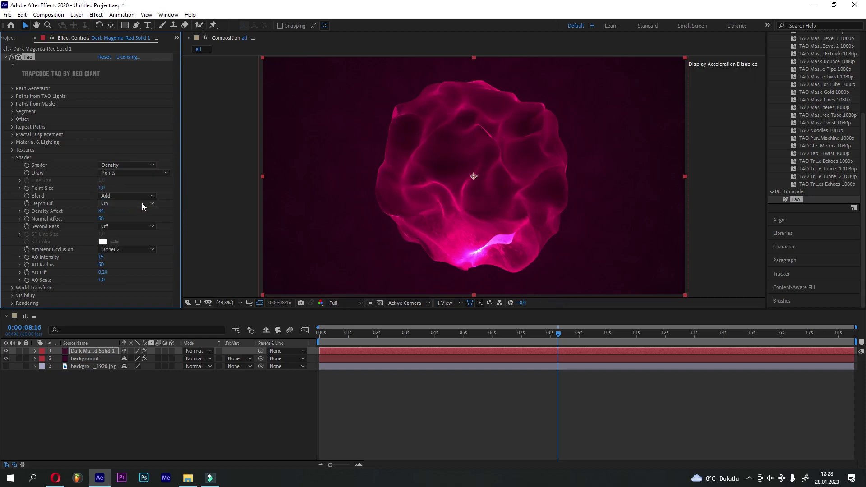
left_click(136, 173)
left_click(135, 192)
left_click(142, 173)
left_click(142, 184)
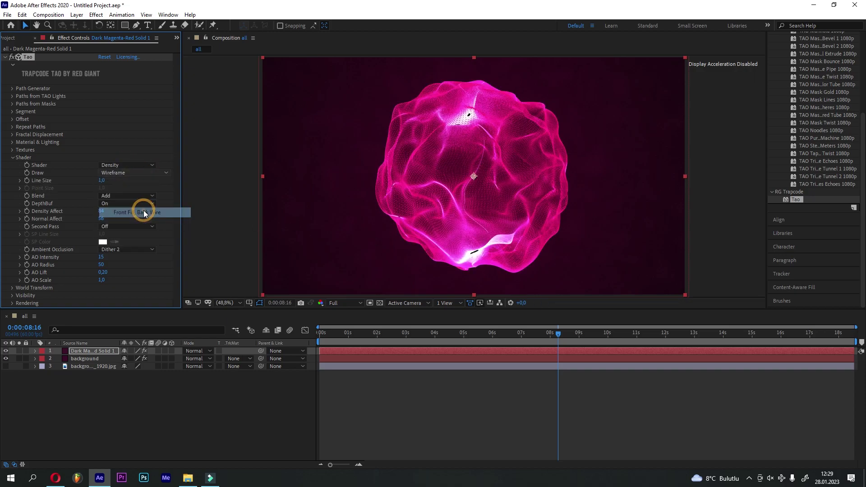
left_click(132, 173)
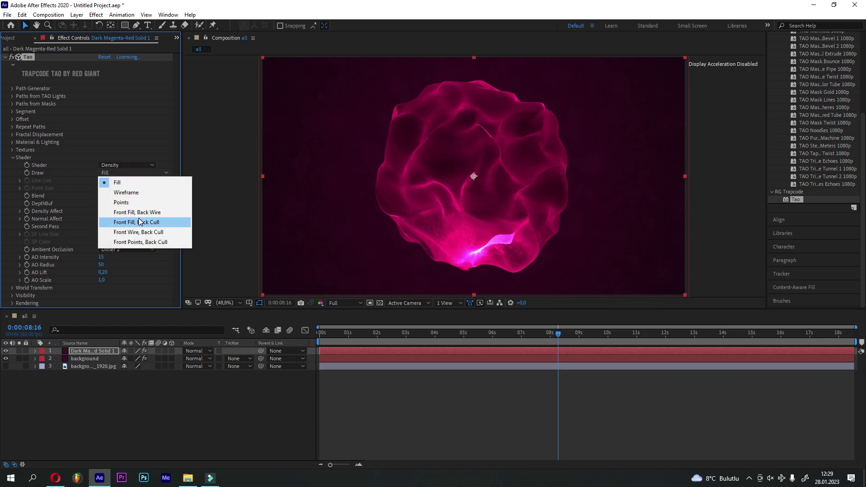
left_click(138, 232)
left_click(143, 175)
left_click(167, 228)
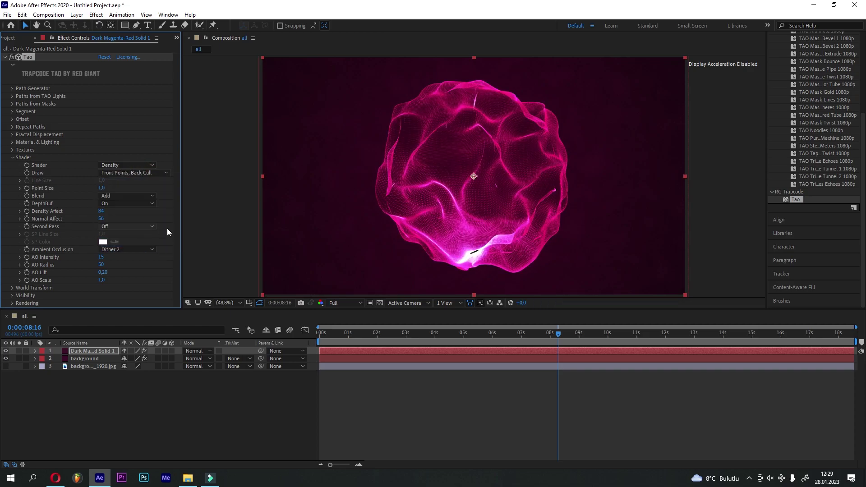
left_click(140, 173)
left_click(138, 188)
left_click(145, 174)
left_click(145, 209)
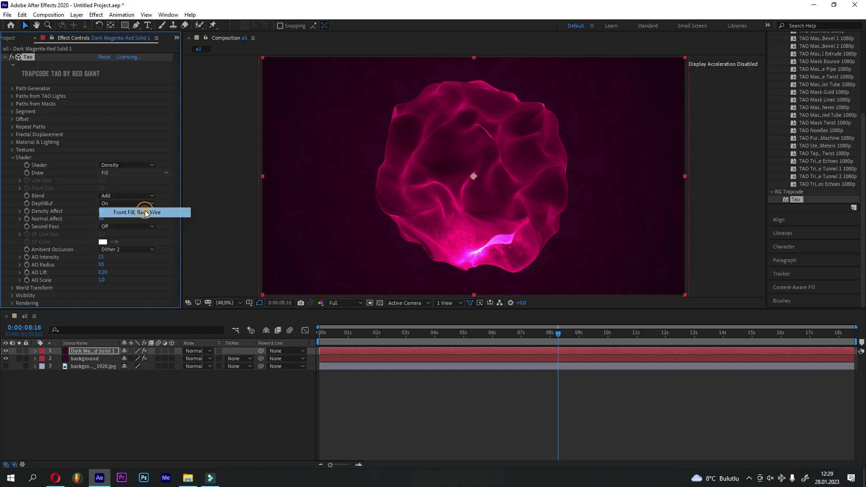
left_click(489, 332)
left_click(427, 332)
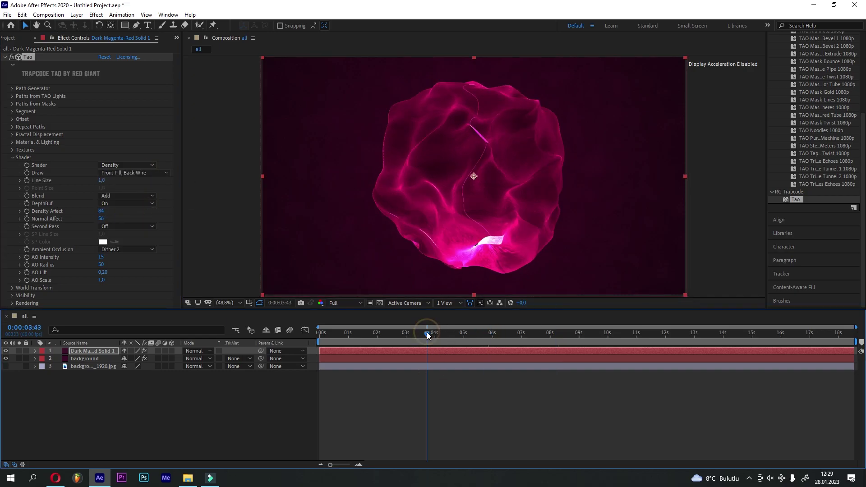
left_click(660, 332)
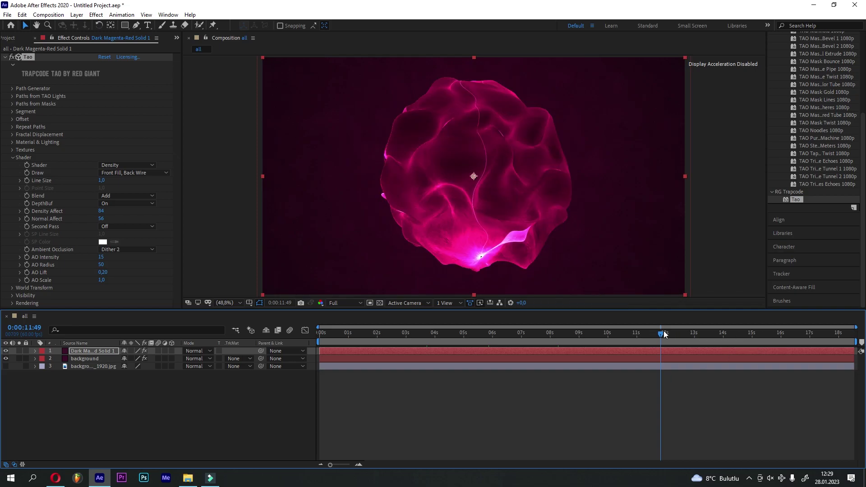
left_click_drag(660, 333, 754, 339)
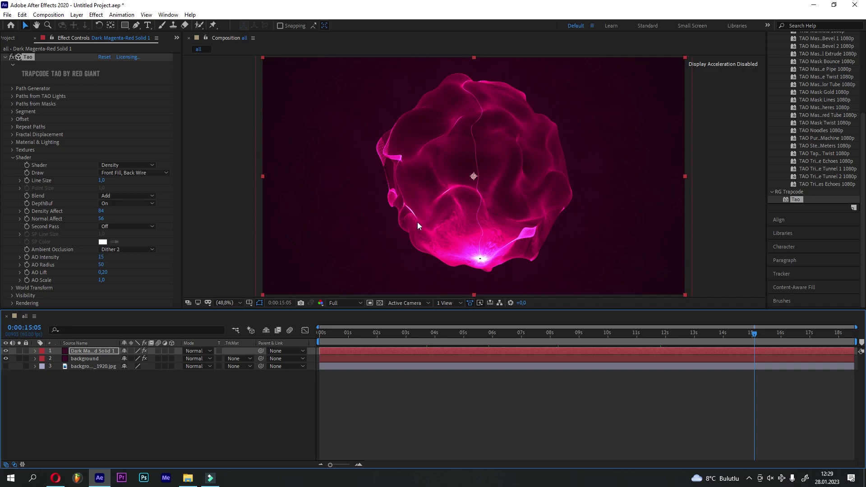
left_click(141, 170)
left_click(139, 181)
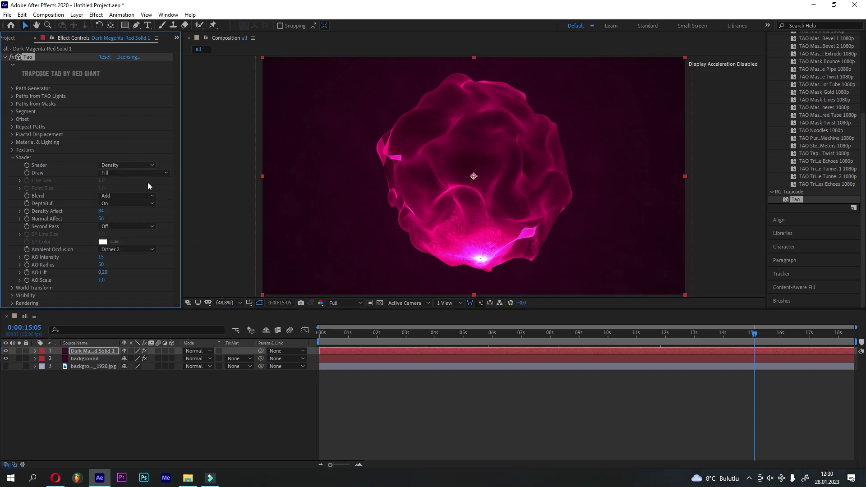
left_click_drag(743, 337, 498, 334)
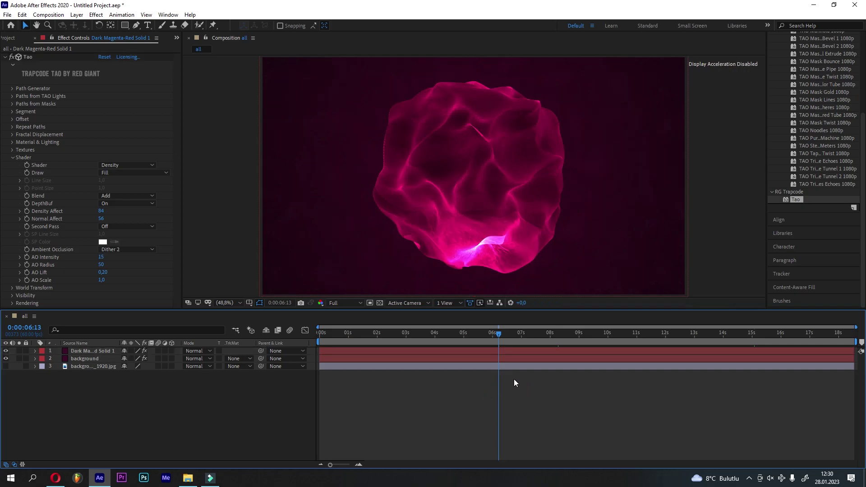
Step: Adjust Tao's Near and Far clipping distances, trying Far at 5000
left_click(12, 158)
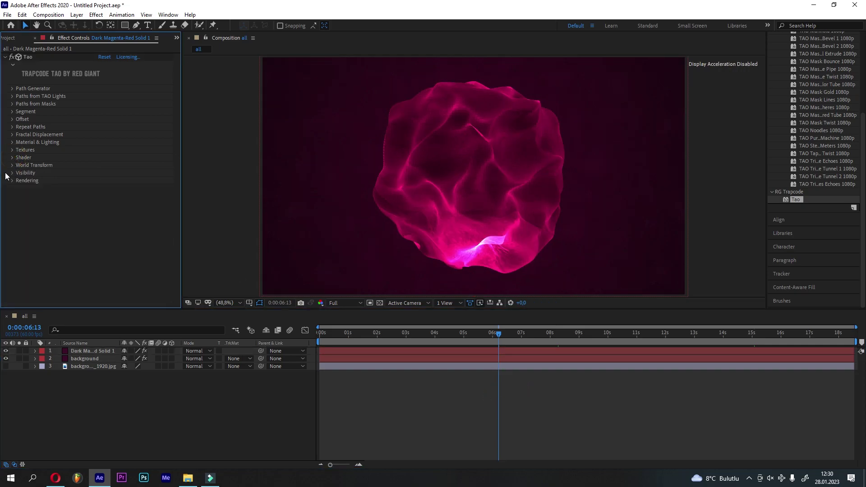
left_click(11, 172)
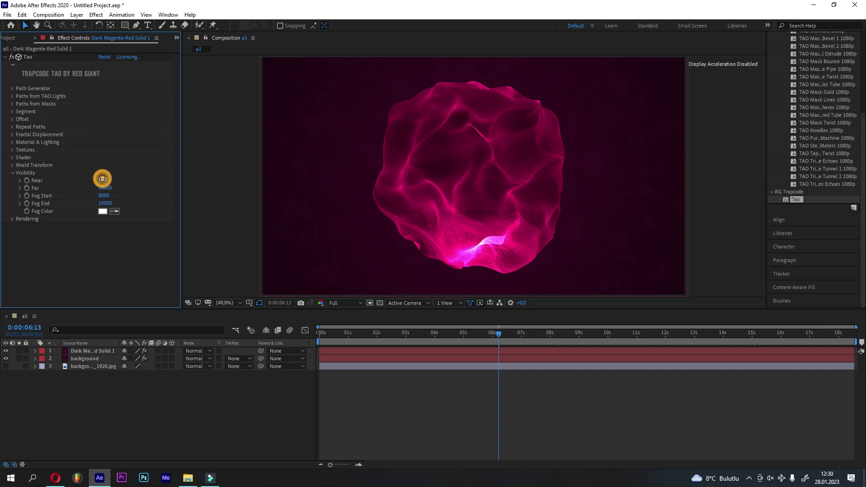
left_click_drag(103, 179, 126, 178)
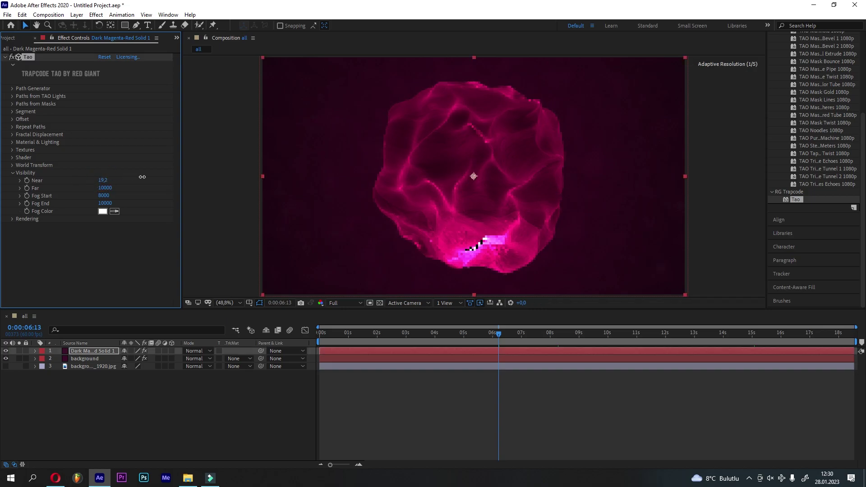
mouse_move(126, 176)
left_mouse_down()
mouse_move(82, 187)
mouse_move(101, 187)
left_mouse_up()
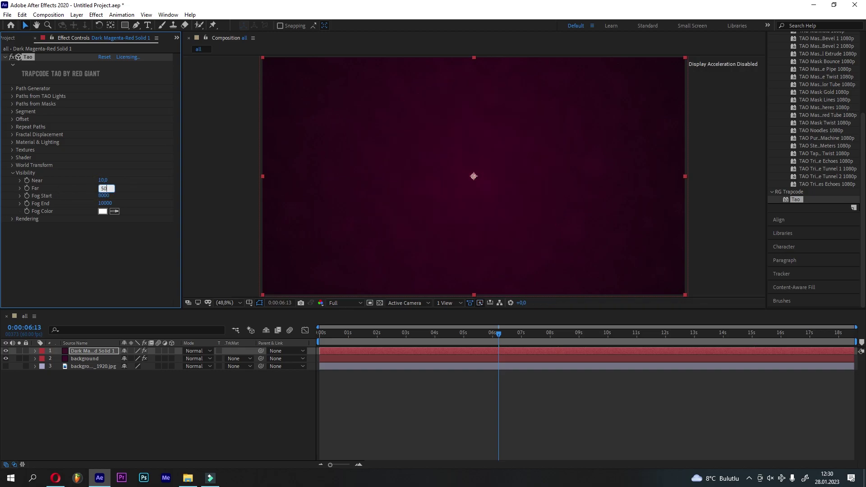
type("5000")
key("Return")
Step: Set Far to 8000, raise Fog Start to 9030 and lower Fog End
left_click(103, 188)
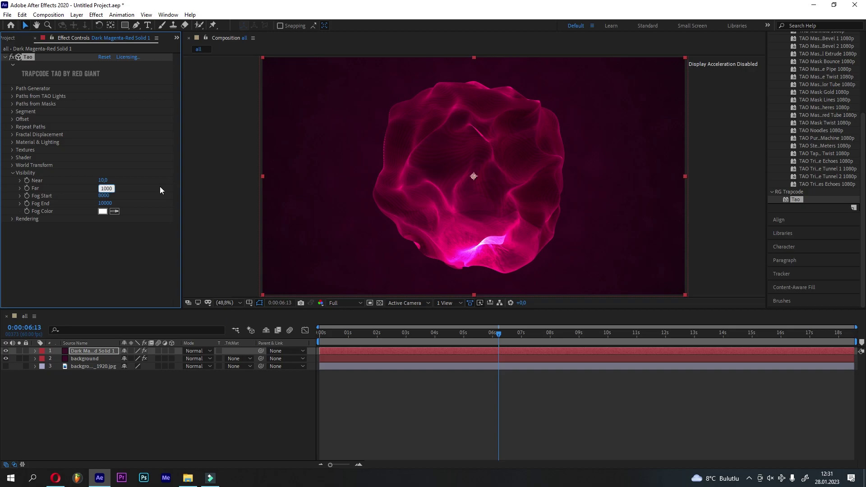
key("Return")
key("ctrl+z")
key("ctrl+z")
left_click(105, 187)
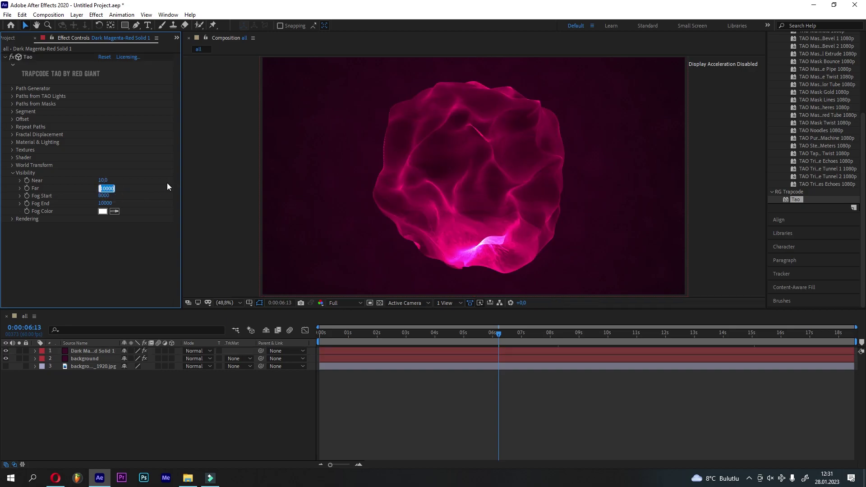
type("8000")
key("Return")
mouse_move(104, 195)
left_mouse_down()
mouse_move(143, 196)
mouse_move(58, 208)
left_mouse_up()
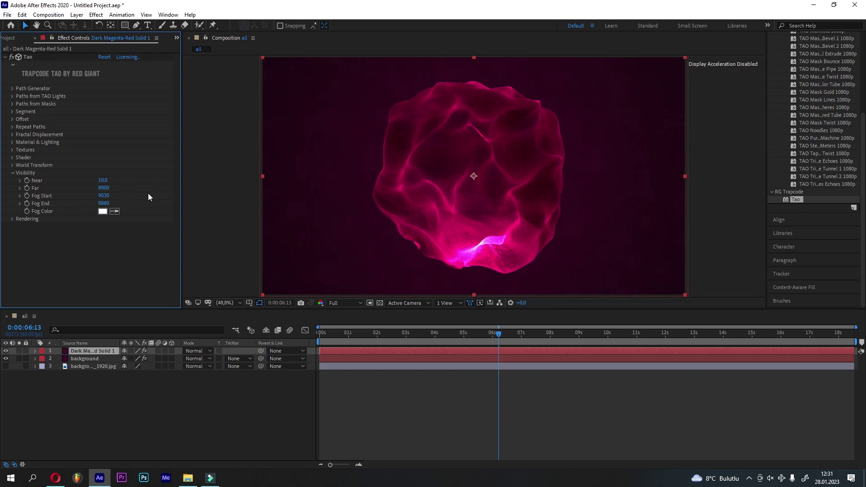
left_click_drag(104, 203, 149, 204)
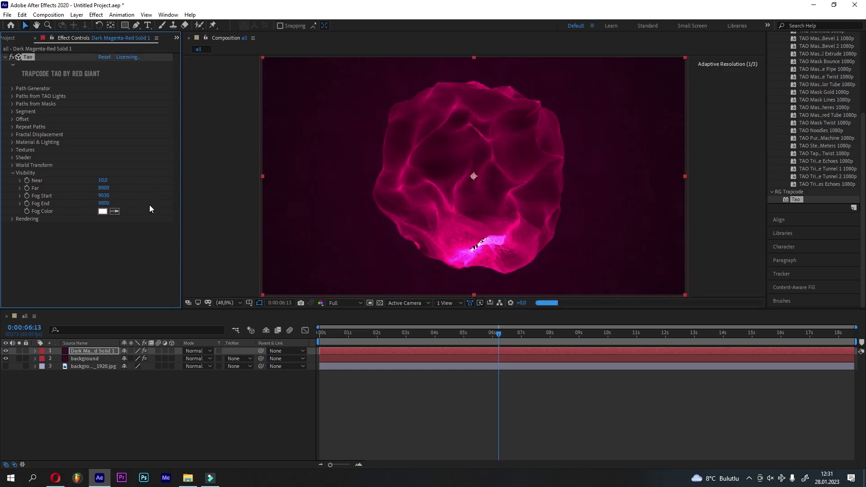
Step: Set Tao's Rendering Supersample to 9x and Depth of Field to Off
left_click(13, 219)
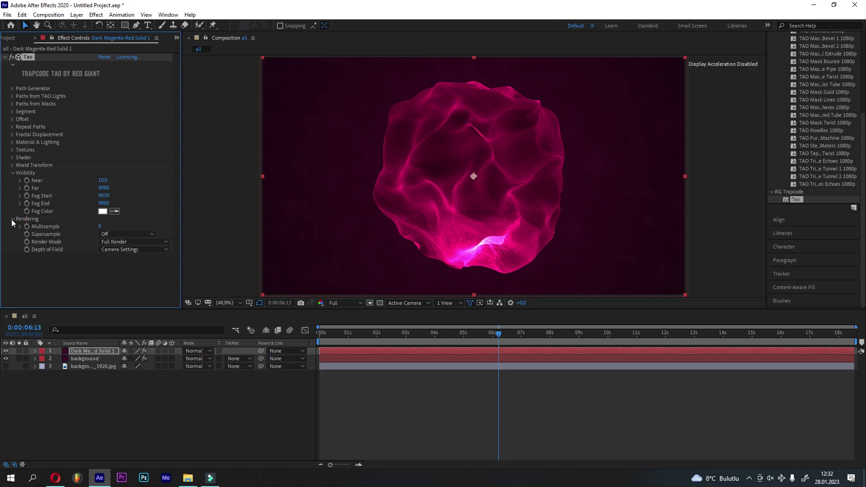
left_click(121, 234)
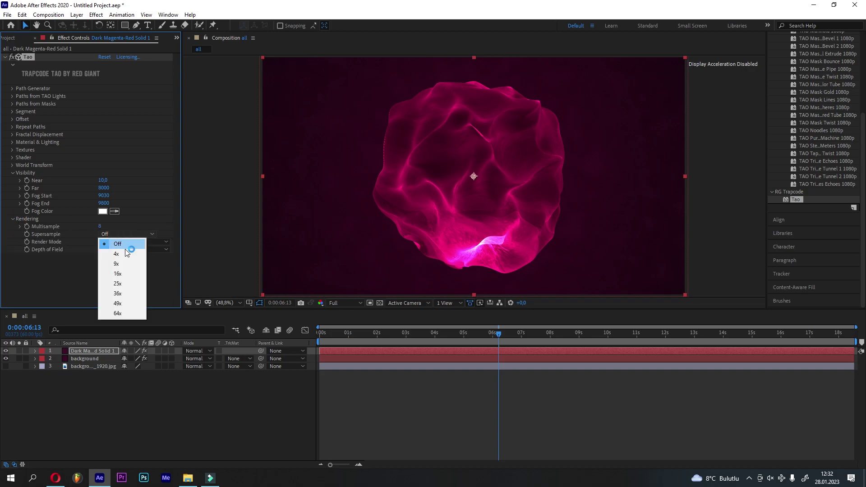
left_click(123, 266)
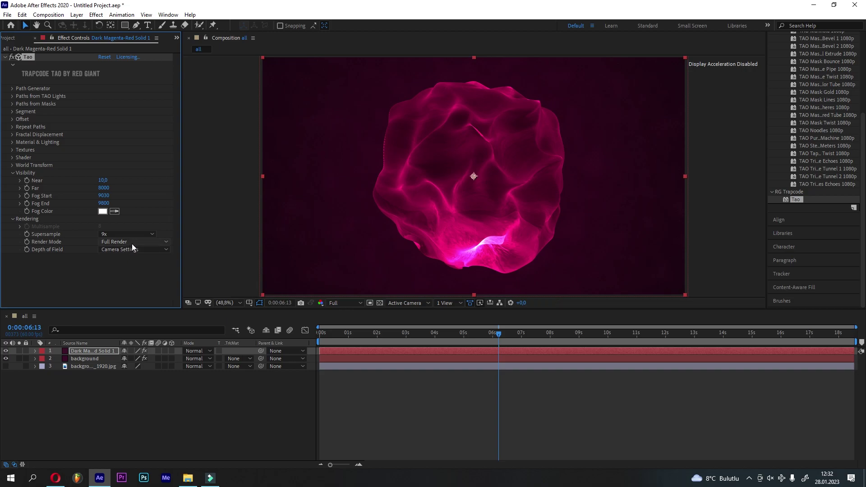
left_click(132, 251)
left_click(134, 259)
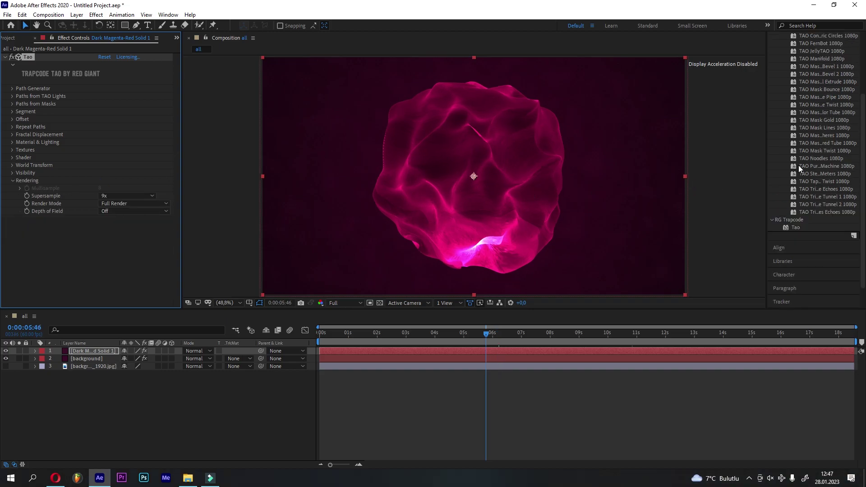
Step: Apply the Noise effect to the Dark Magenta-Red solid with Amount of Noise 7%
scroll(808, 164, "up", 4)
left_click(804, 87)
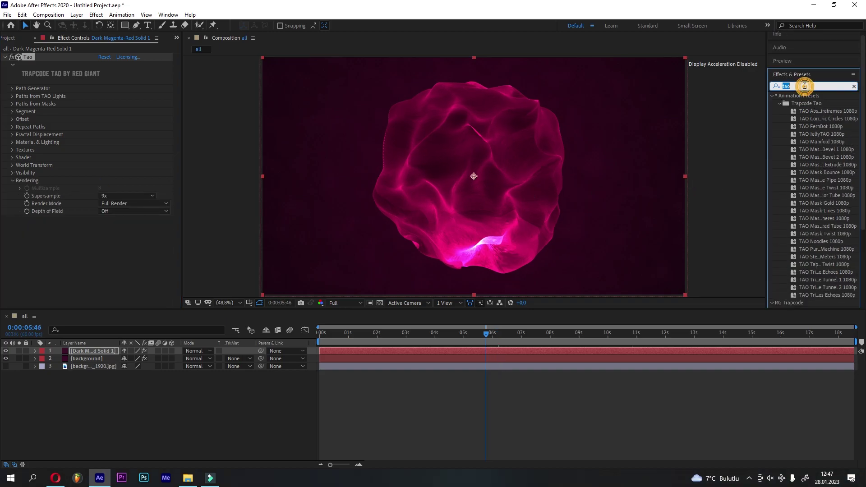
type("noise")
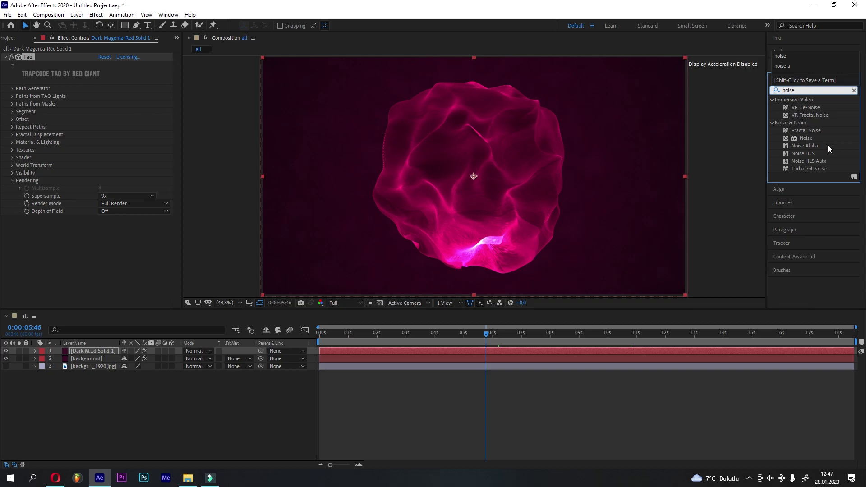
left_click(807, 139)
left_click_drag(804, 139, 117, 253)
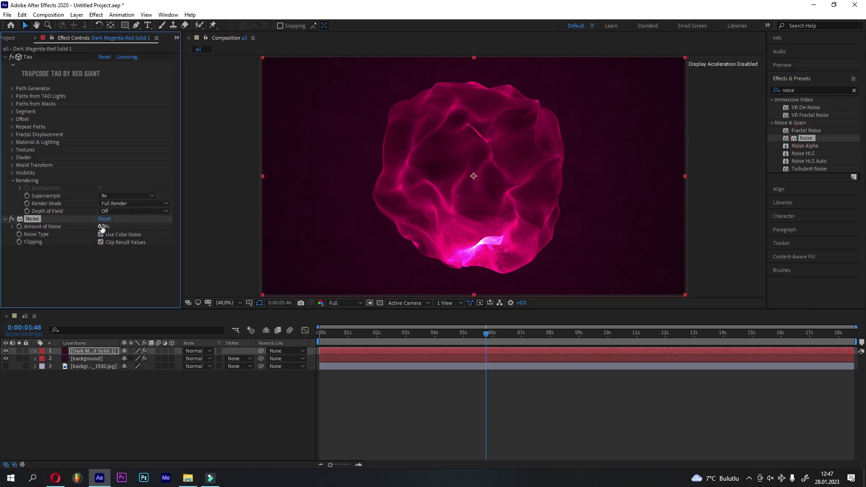
left_click(102, 227)
Step: Compare the grain up close with Noise on and off, then fit the view and rewind to 0:00
key("slash")
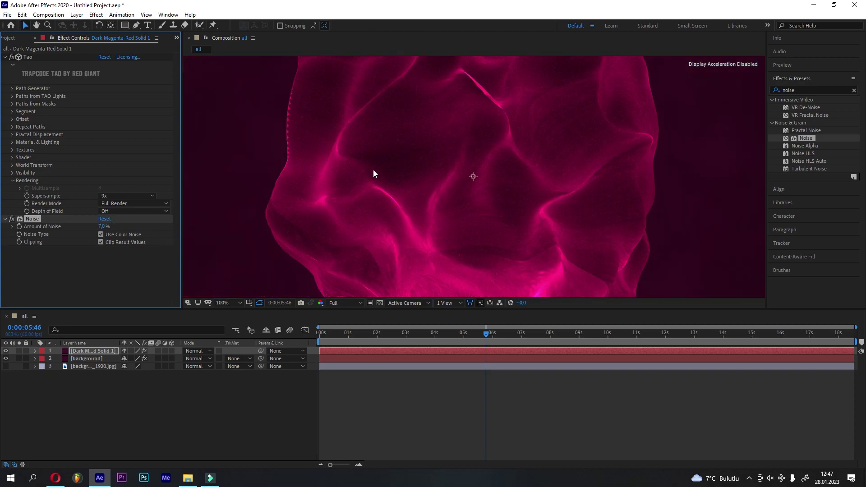
key("period")
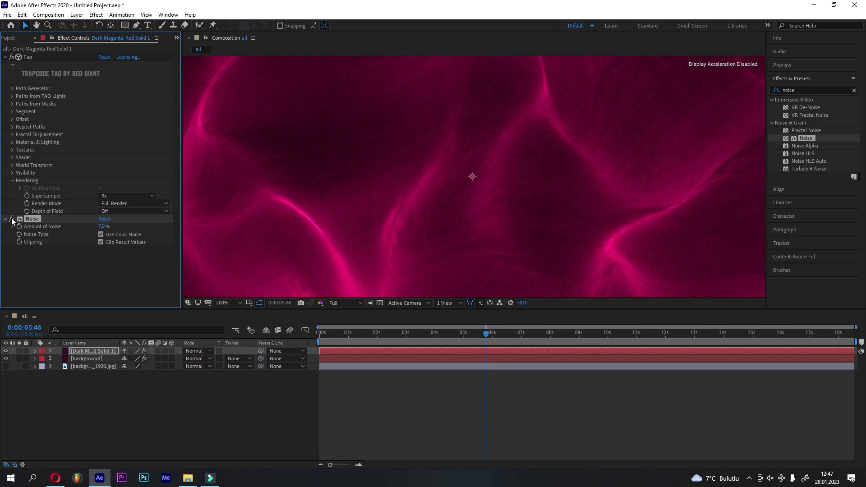
left_click(12, 219)
left_click(12, 219)
key("comma")
key("comma")
key("comma")
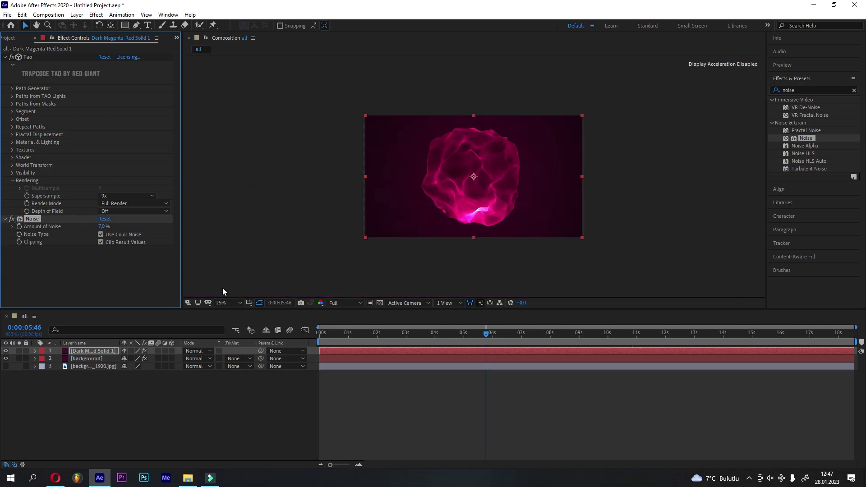
left_click(226, 303)
left_click(226, 312)
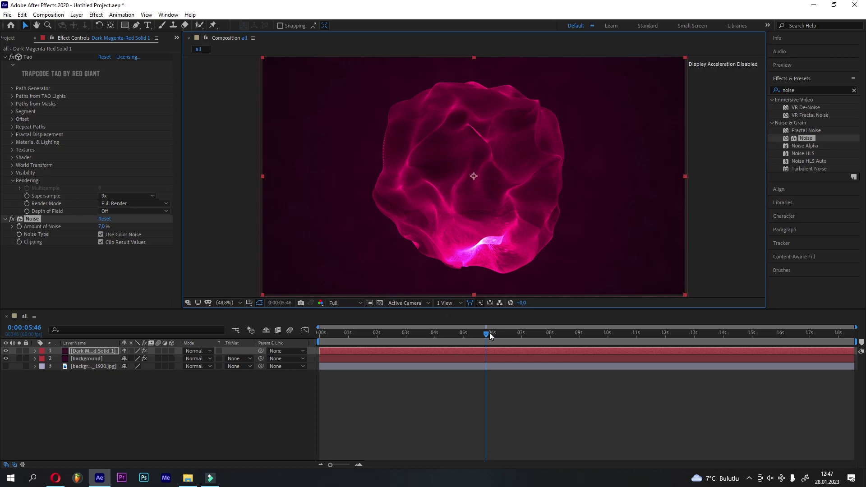
left_click_drag(489, 332, 313, 335)
left_click(264, 411)
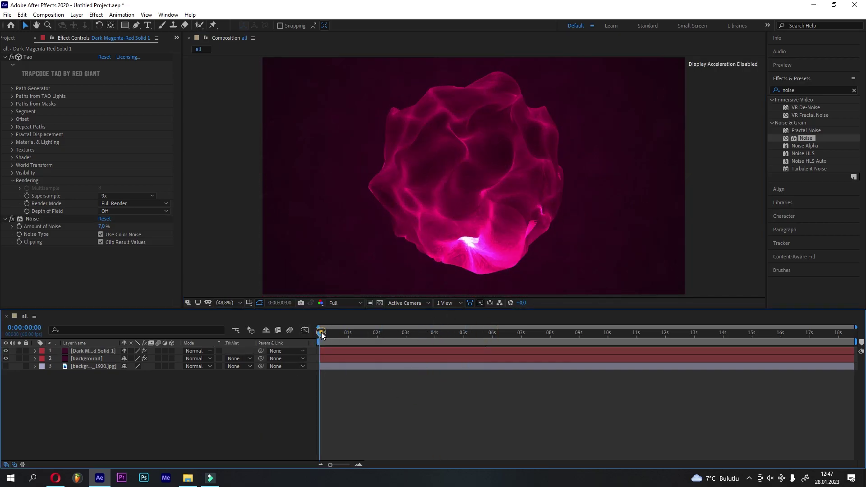
mouse_move(321, 332)
left_mouse_down()
mouse_move(514, 323)
mouse_move(854, 334)
mouse_move(229, 326)
left_mouse_up()
Step: Create a full-frame Magenta-Red Solid 1 by sampling the blob's magenta and refining it to EB0EA0
right_click(110, 397)
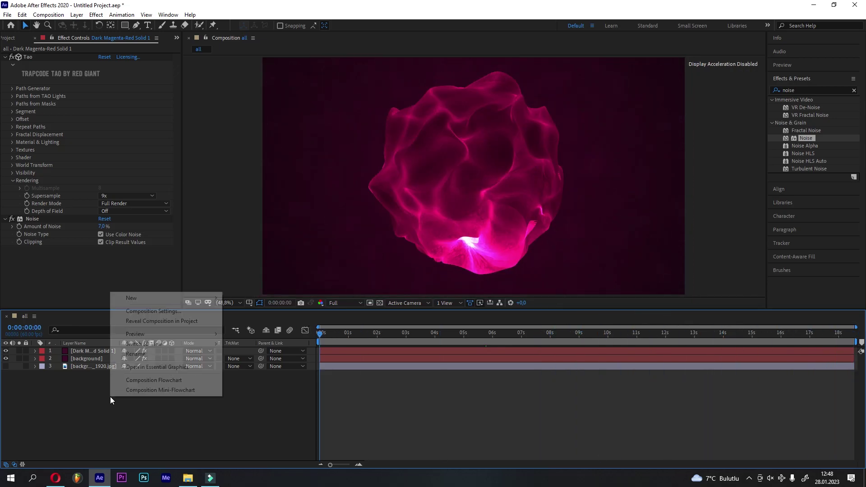
mouse_move(150, 298)
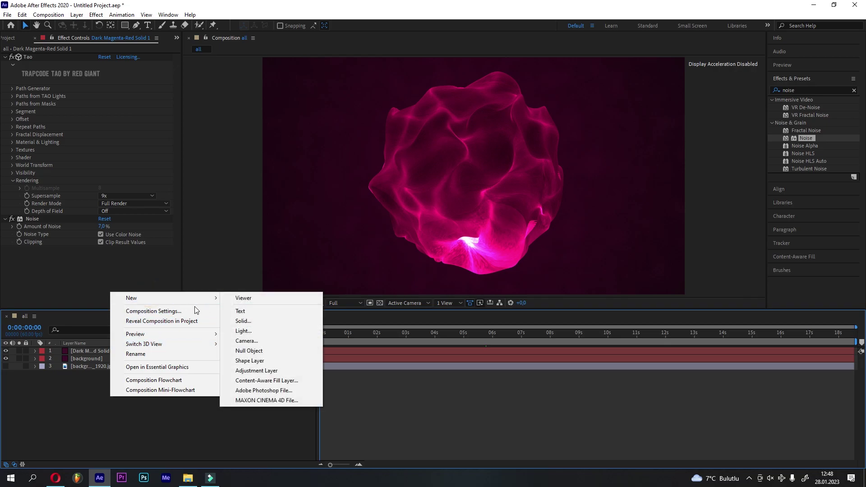
left_click(240, 321)
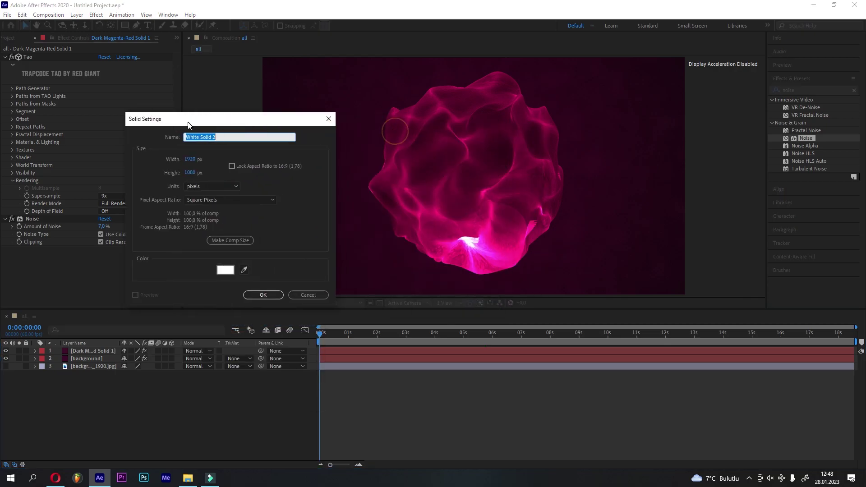
left_click(246, 270)
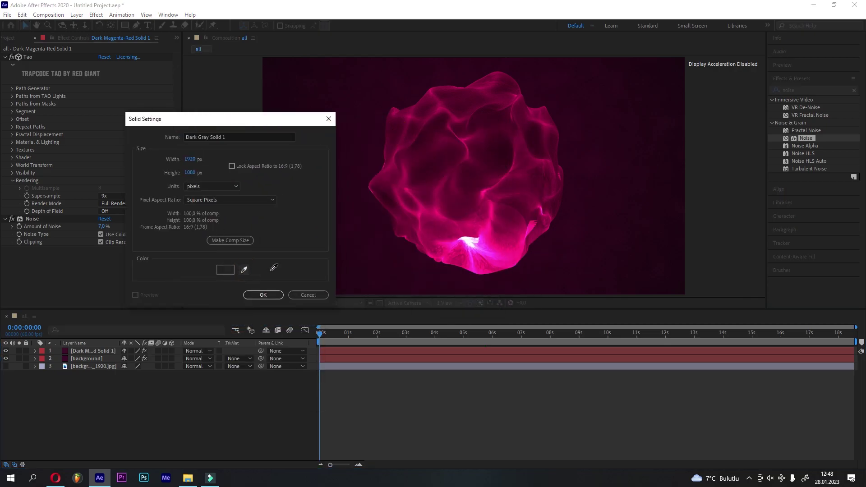
left_click(486, 248)
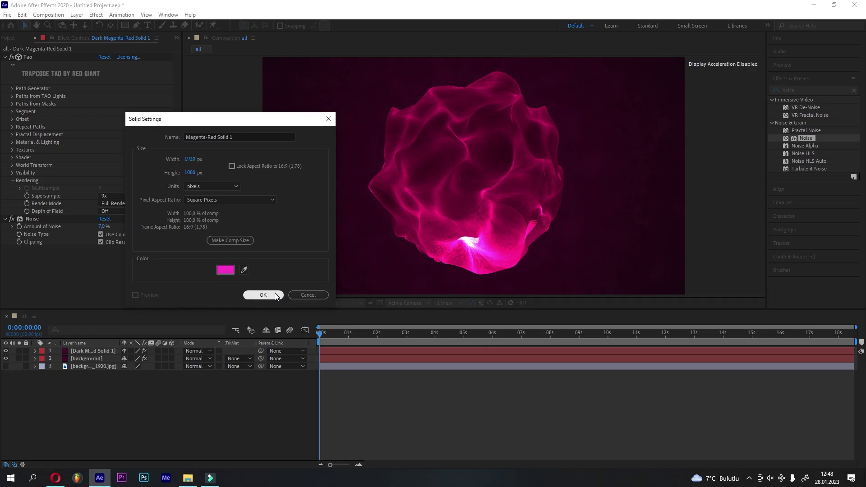
left_click(227, 271)
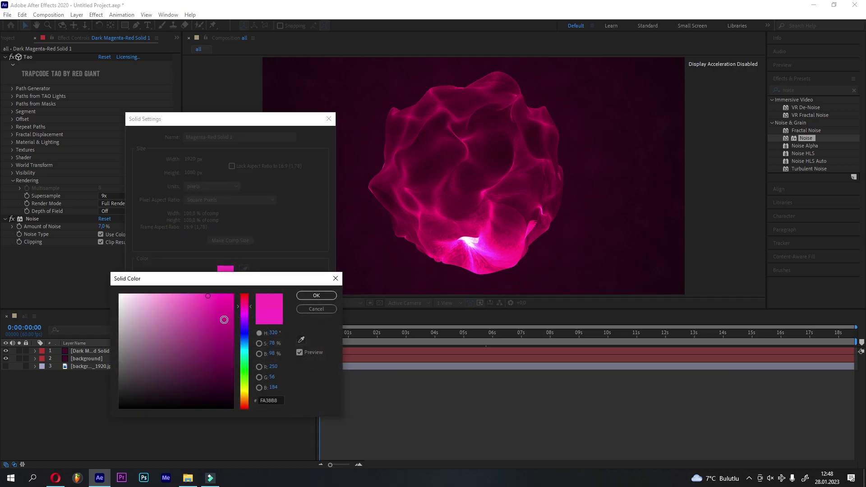
left_click(227, 302)
left_click(317, 295)
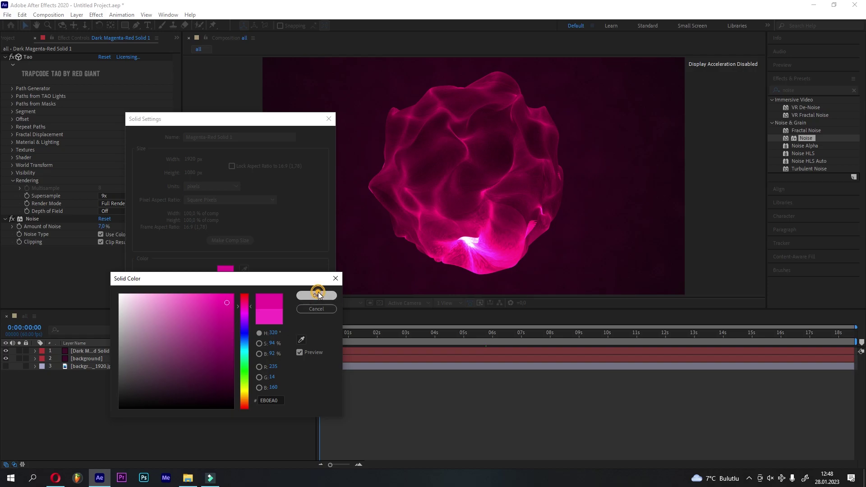
left_click(260, 292)
left_click(261, 294)
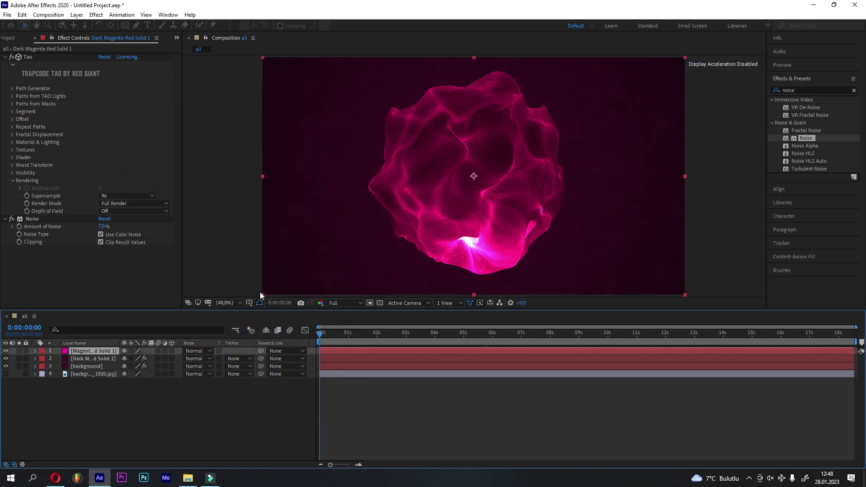
left_click(91, 351)
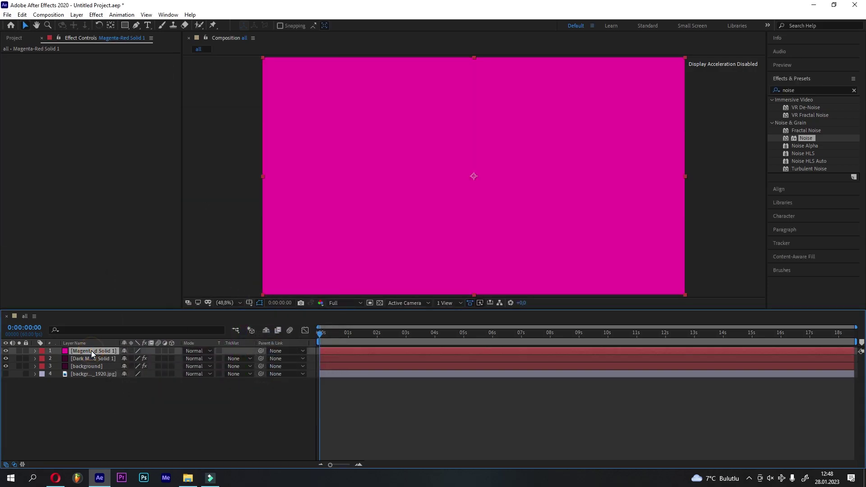
Step: Move the magenta solid below the Tao layer and give it a full-layer ellipse mask
left_click(124, 25)
left_click_drag(93, 353, 93, 361)
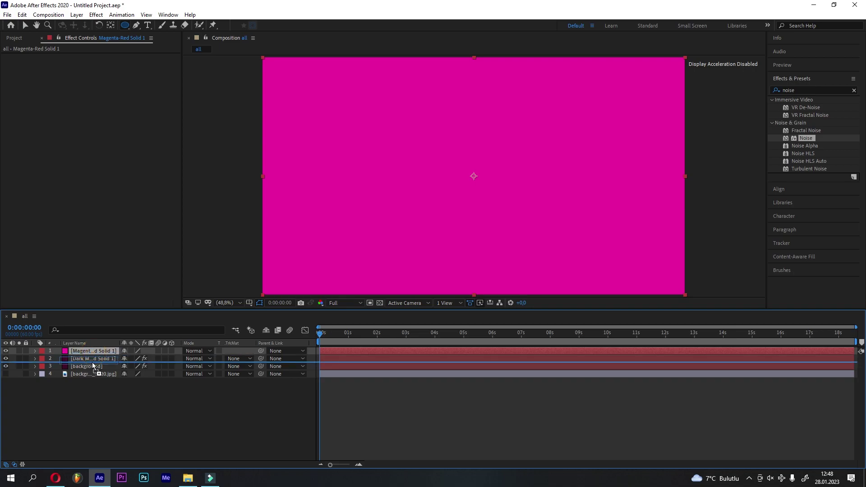
double_click(124, 25)
Step: Scale the magenta solid down to 72%
key("v")
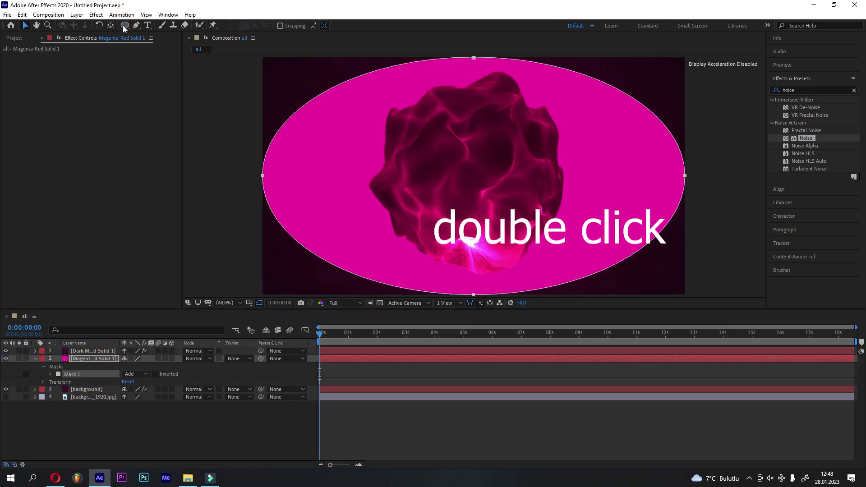
left_click(42, 382)
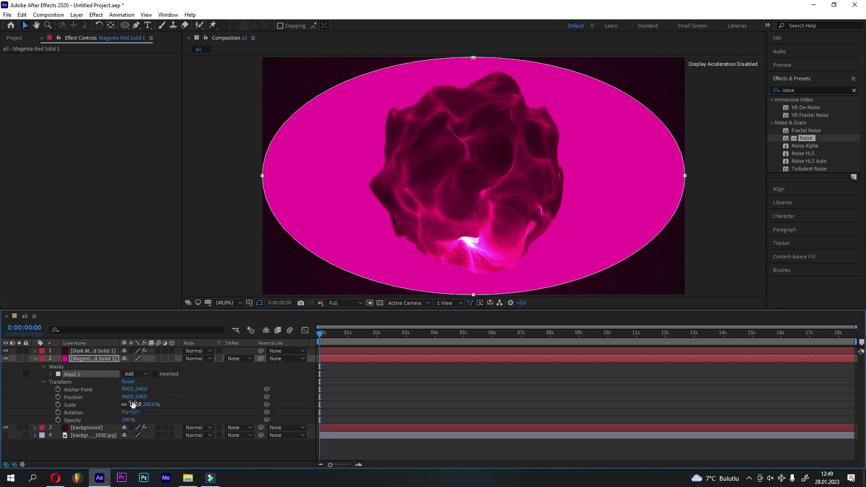
left_click_drag(133, 404, 118, 405)
Step: Pull the ellipse mask's left and right sides inward toward the pink blob
left_click(474, 252)
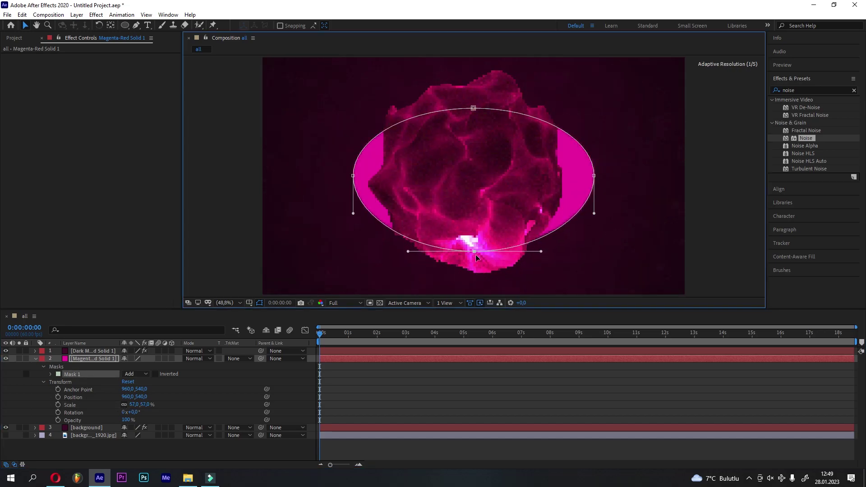
left_click_drag(476, 254, 473, 273)
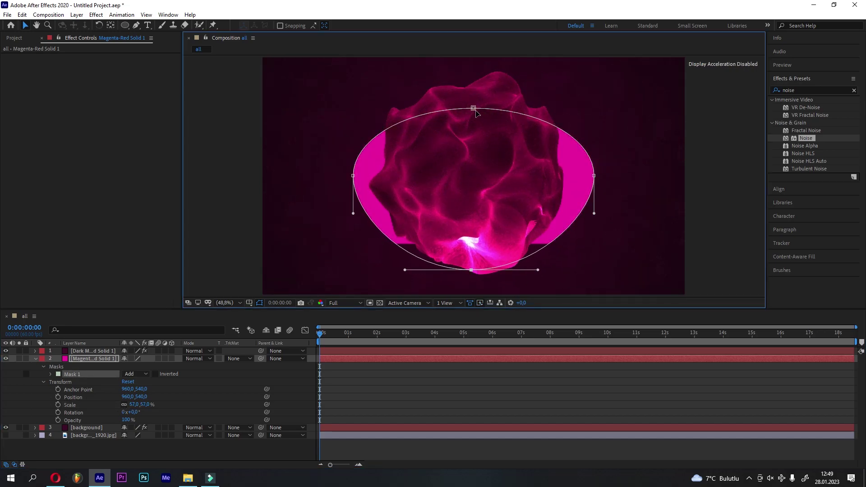
key("ctrl+z")
left_click(593, 177)
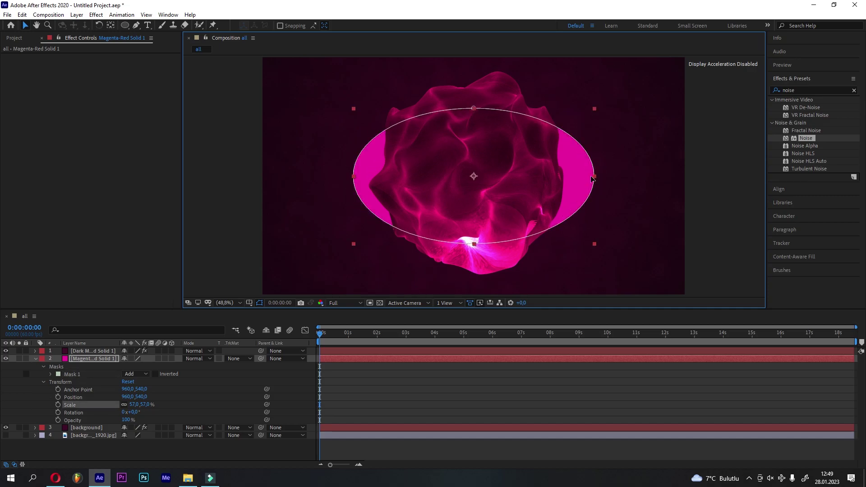
left_click_drag(593, 178, 562, 178)
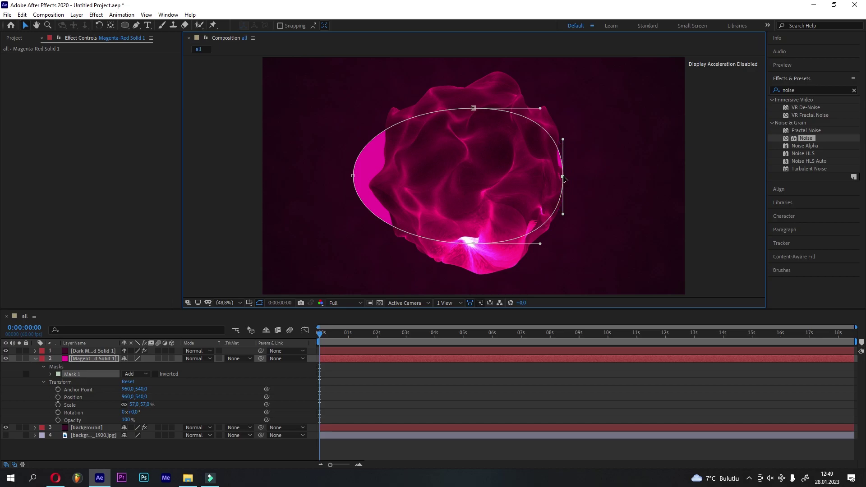
left_click_drag(353, 177, 389, 174)
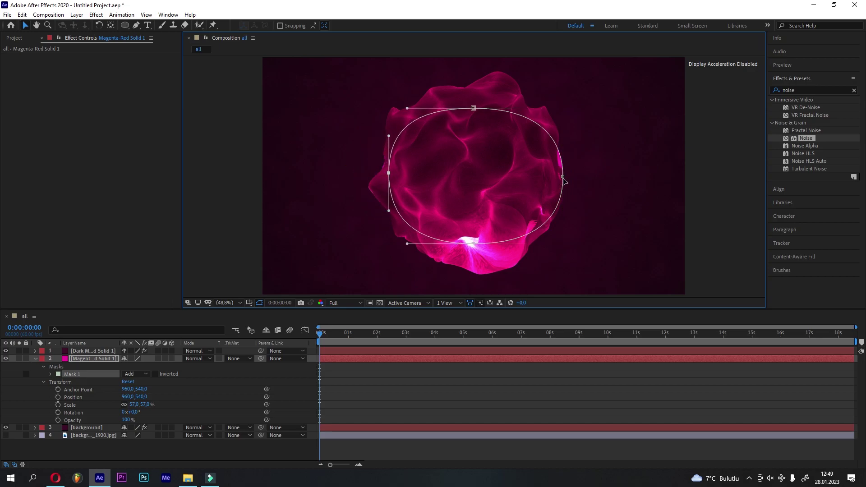
left_click_drag(563, 177, 561, 177)
Step: Scale the solid to 73% and bend the mask's lower curves into a rounded square
left_click_drag(134, 405, 147, 406)
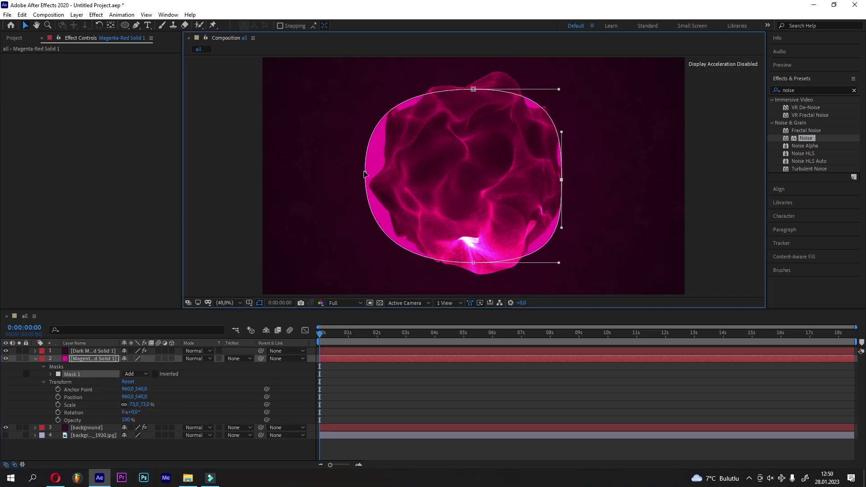
left_click(384, 179)
left_click_drag(545, 249, 539, 242)
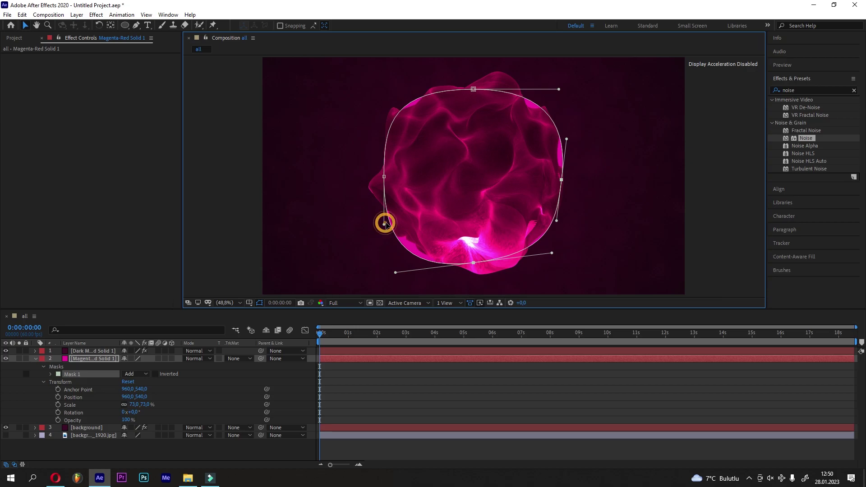
left_click_drag(385, 223, 393, 253)
left_click(406, 385)
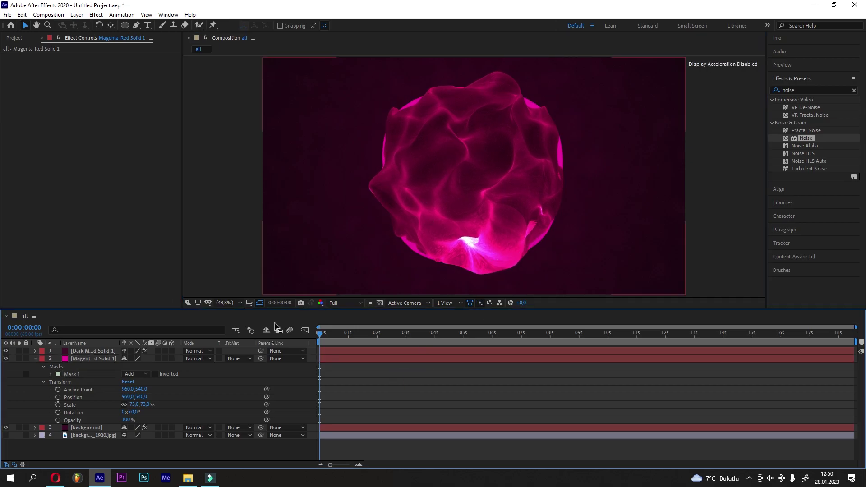
left_click(88, 358)
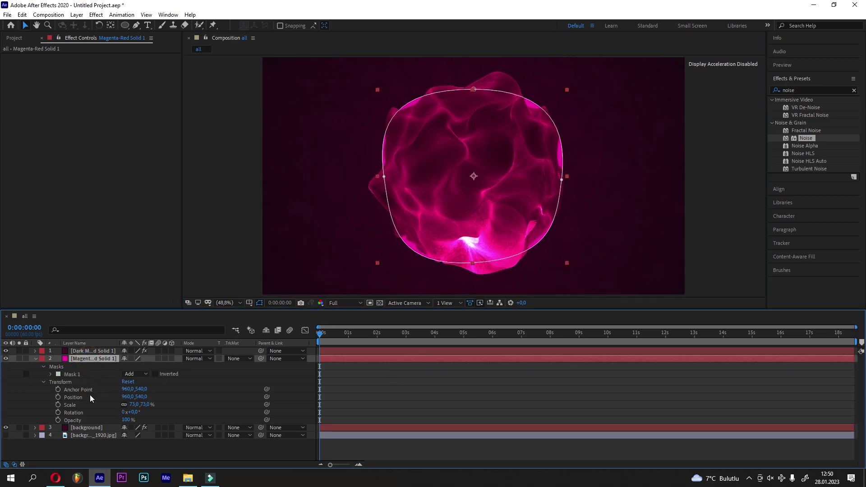
left_click(44, 382)
Step: Pull the mask's top edge down and its bottom edge up, discarding a trial expansion
left_click(50, 374)
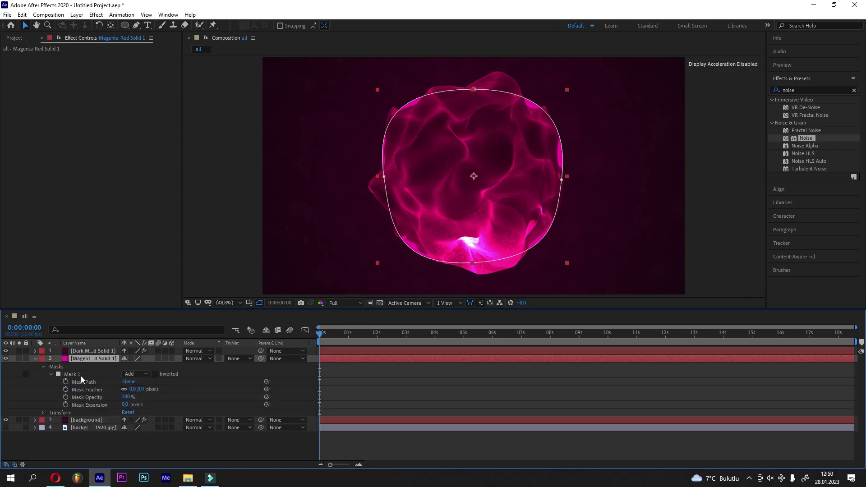
left_click_drag(125, 405, 174, 392)
key("ctrl+z")
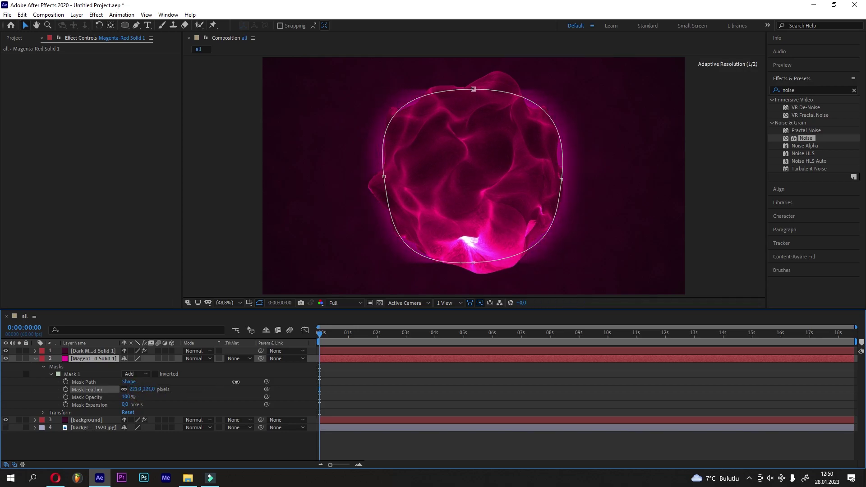
left_click_drag(473, 89, 475, 115)
left_click_drag(473, 263, 473, 242)
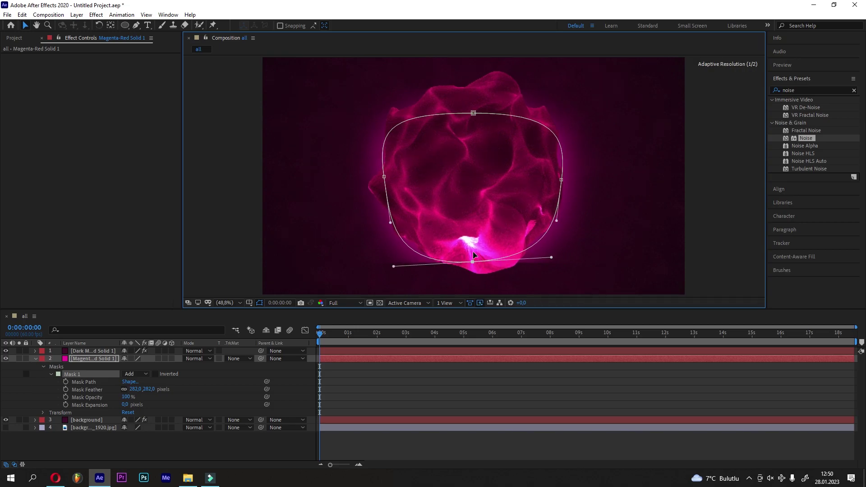
Step: Scale the magenta solid to 77% and tighten the mask's top, bottom and right edges
left_click(39, 413)
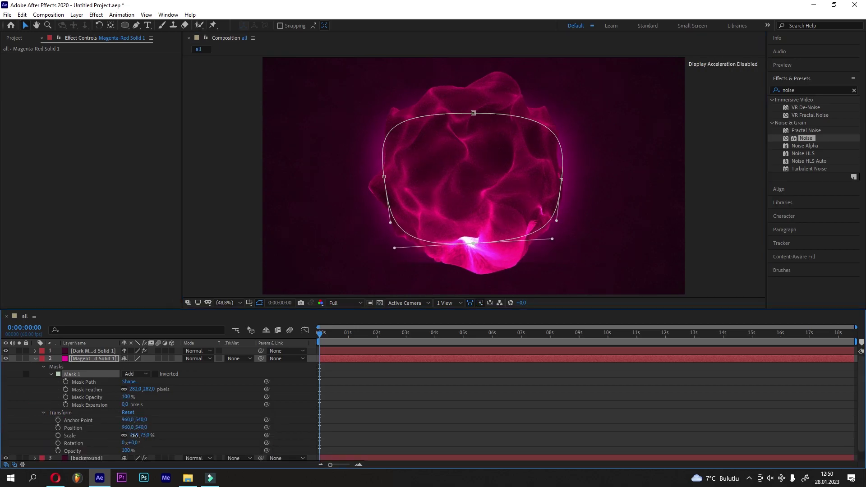
left_click_drag(133, 436, 135, 435)
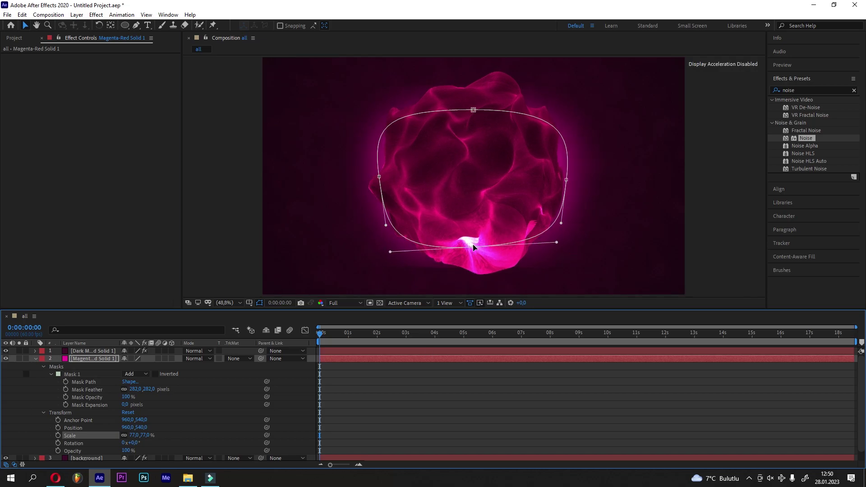
left_click_drag(472, 247, 475, 231)
left_click_drag(473, 110, 472, 122)
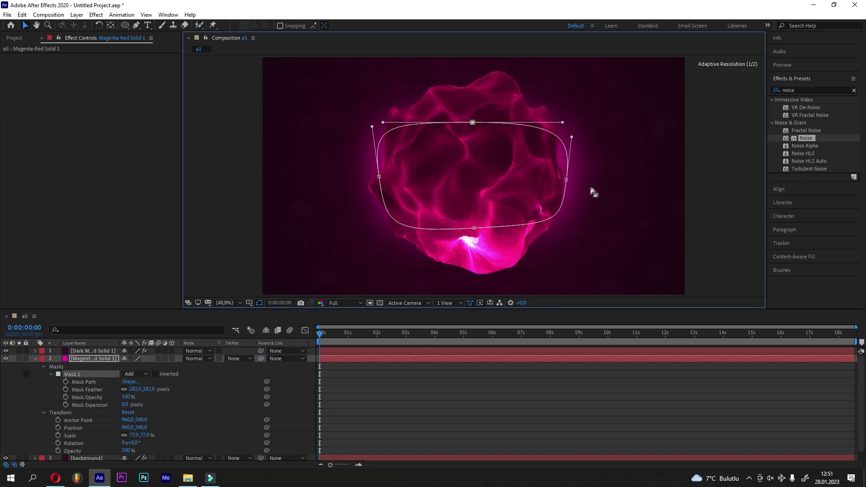
left_click_drag(567, 180, 555, 179)
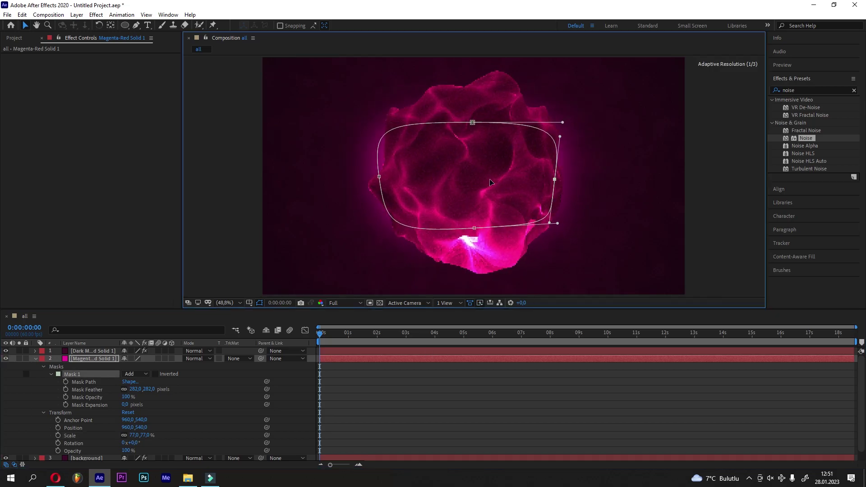
left_click(395, 387)
Step: Feather the mask to 321 pixels for a soft magenta glow
left_click(94, 260)
left_click_drag(144, 388, 153, 390)
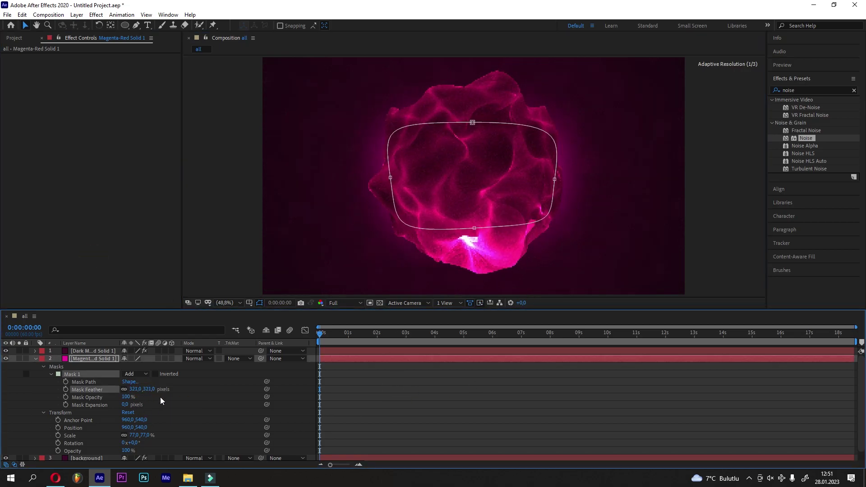
left_click(212, 407)
left_click(108, 231)
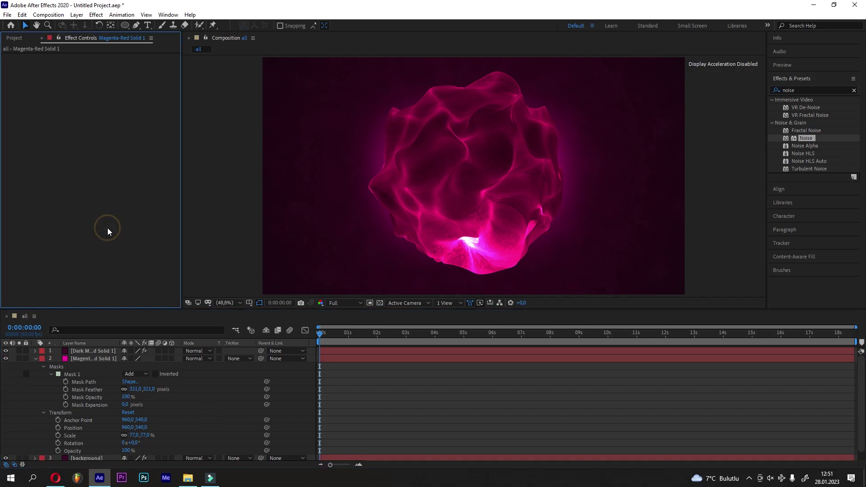
Step: Set the magenta solid's blending mode to Overlay and compare it hidden and shown
left_click(187, 359)
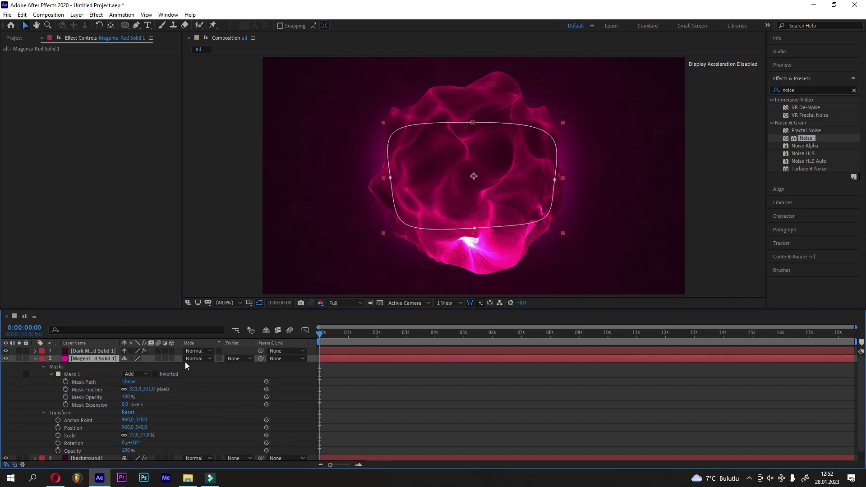
left_click(231, 242)
left_click(378, 407)
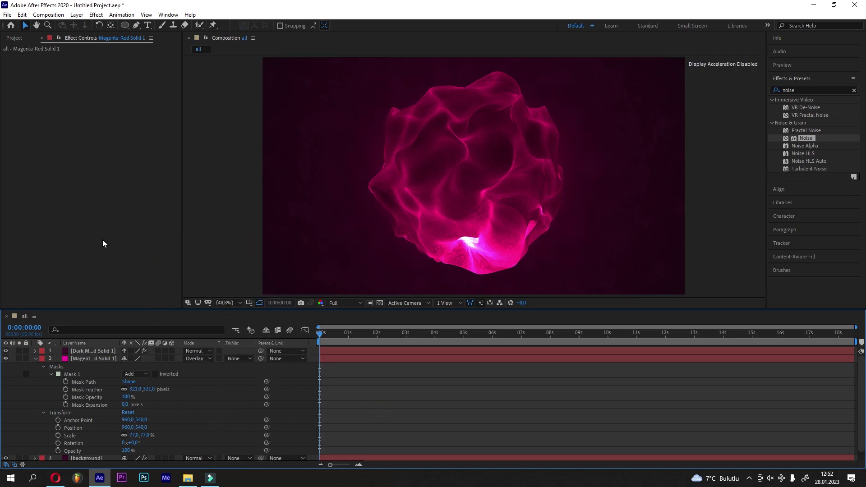
left_click(6, 359)
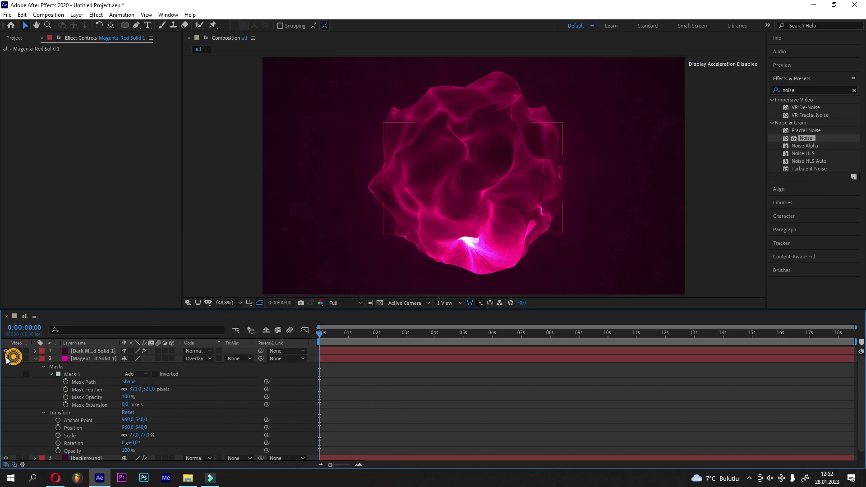
left_click(6, 358)
Step: Enlarge the magenta solid to 90% and toggle its visibility to judge the glow
left_click_drag(135, 436, 139, 436)
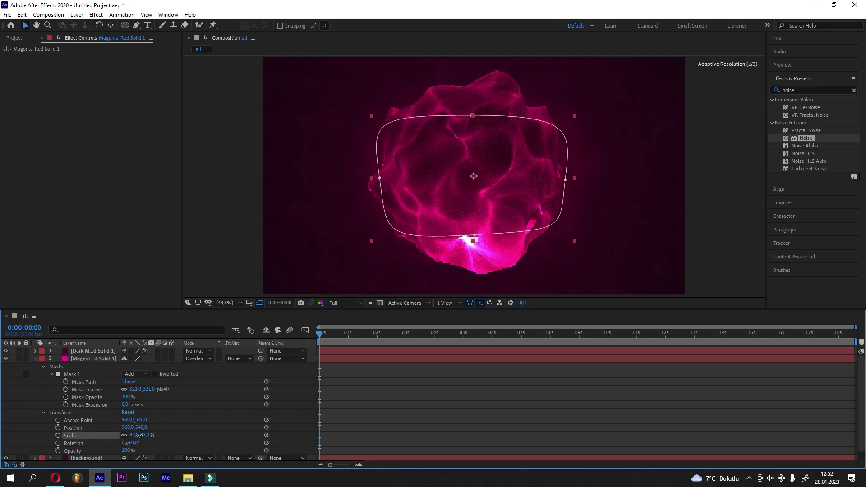
left_click(350, 411)
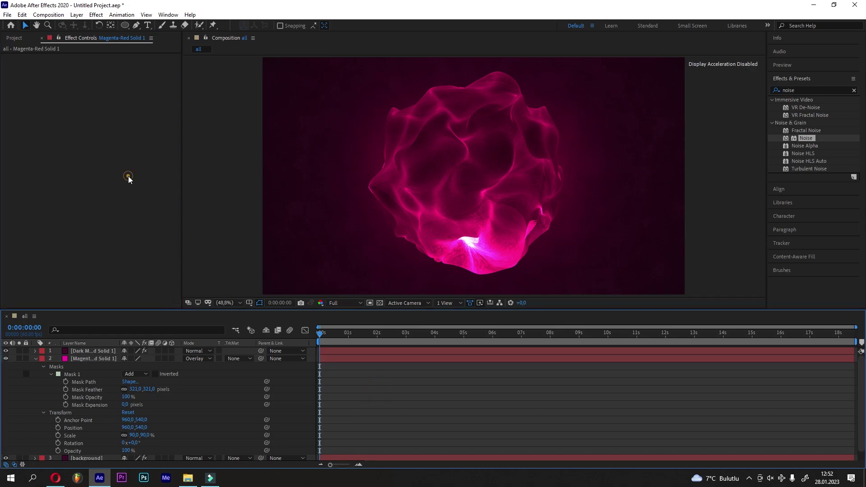
left_click(127, 178)
left_click(117, 412)
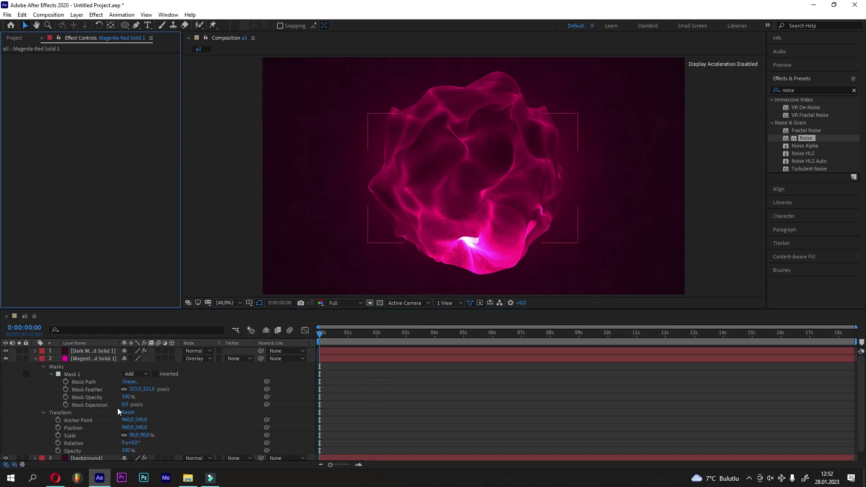
left_click(5, 359)
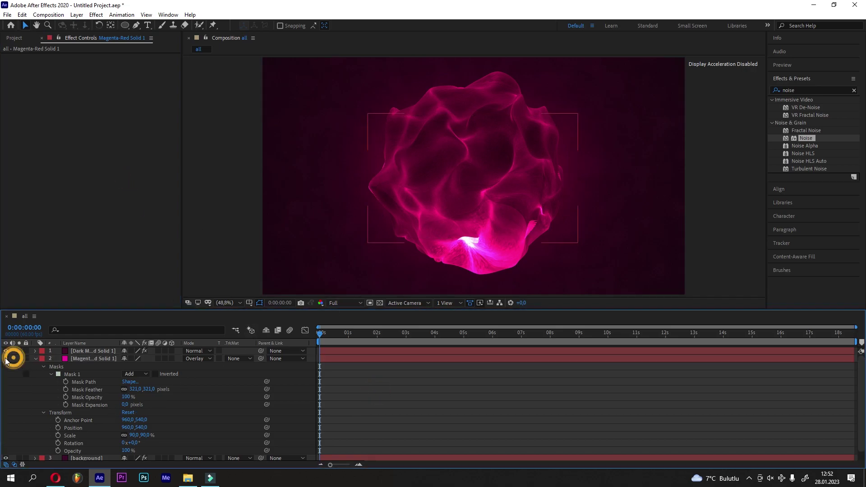
left_click(6, 358)
left_click(6, 359)
left_click(6, 359)
left_click(6, 359)
Step: Scale the magenta solid up to 103%
left_click(133, 435)
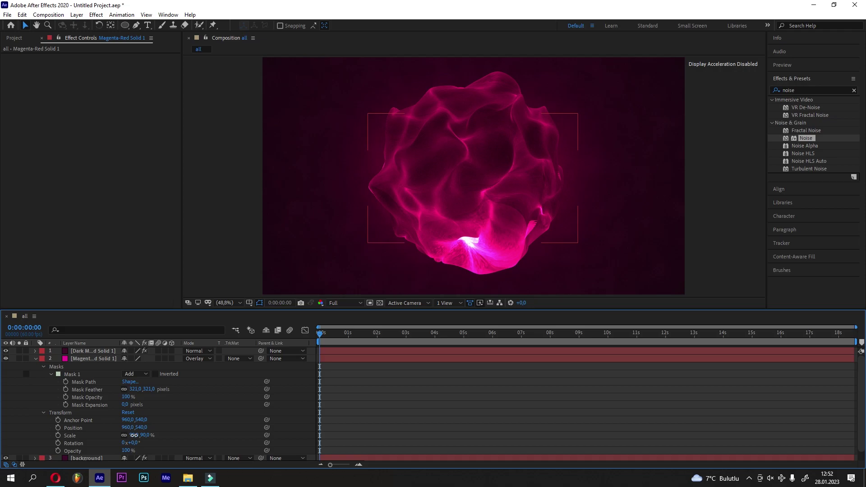
left_click_drag(136, 435, 139, 436)
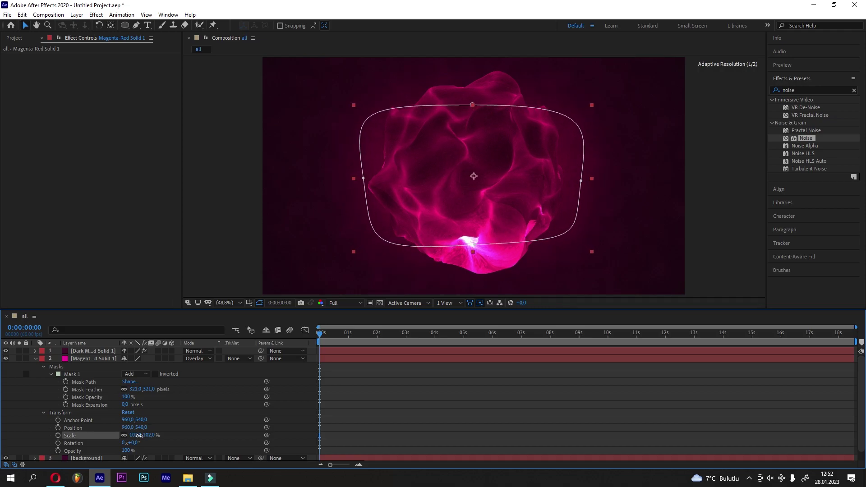
left_click(109, 170)
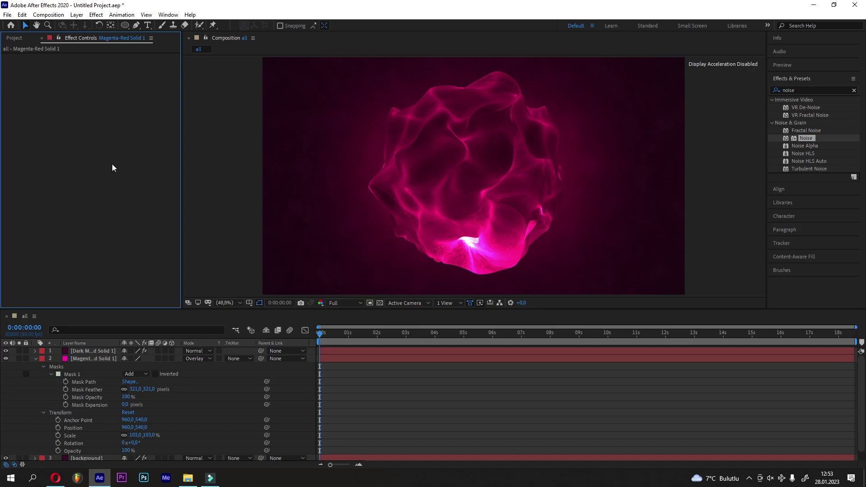
Step: Search the effects for 'wave' and apply Wave Warp to the magenta solid
left_click(854, 90)
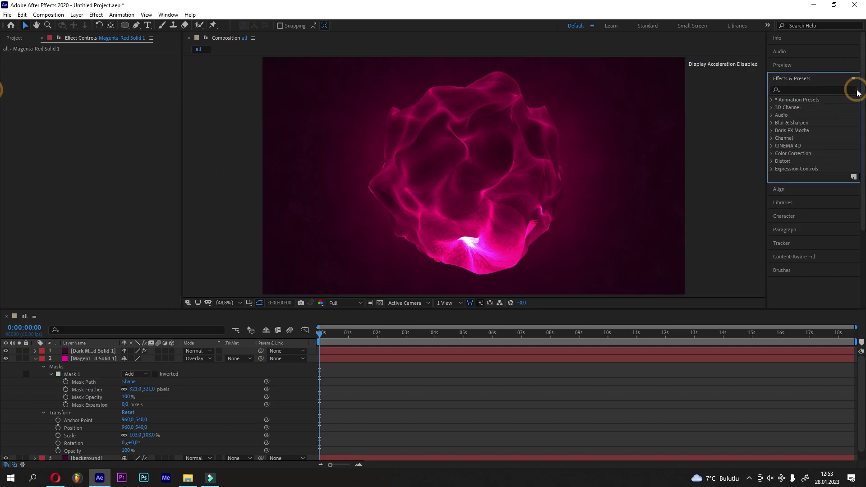
type("wave")
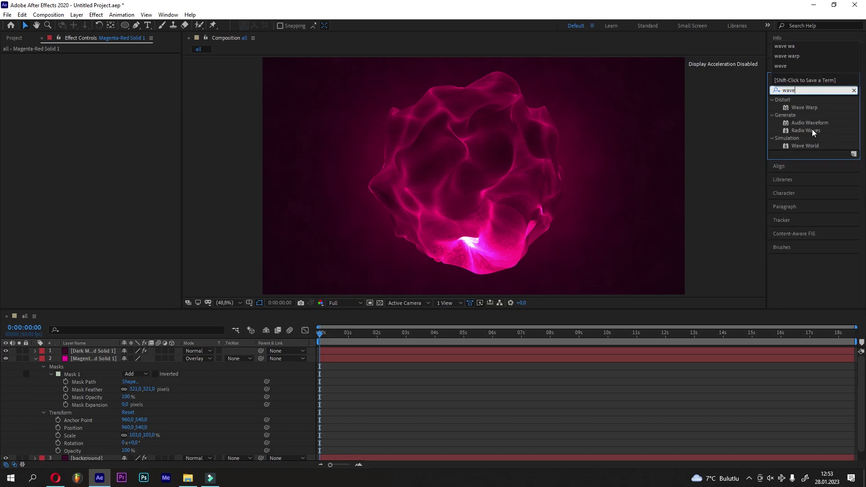
mouse_move(807, 107)
left_mouse_down()
mouse_move(76, 326)
mouse_move(73, 361)
left_mouse_up()
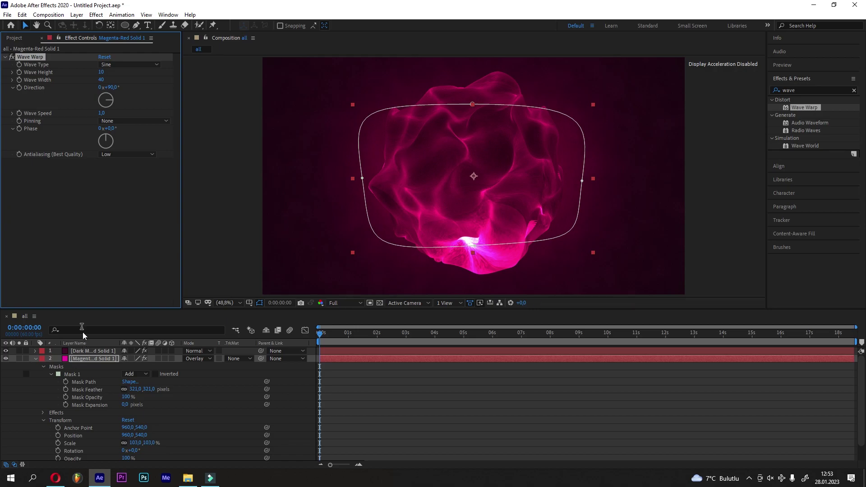
left_click(83, 218)
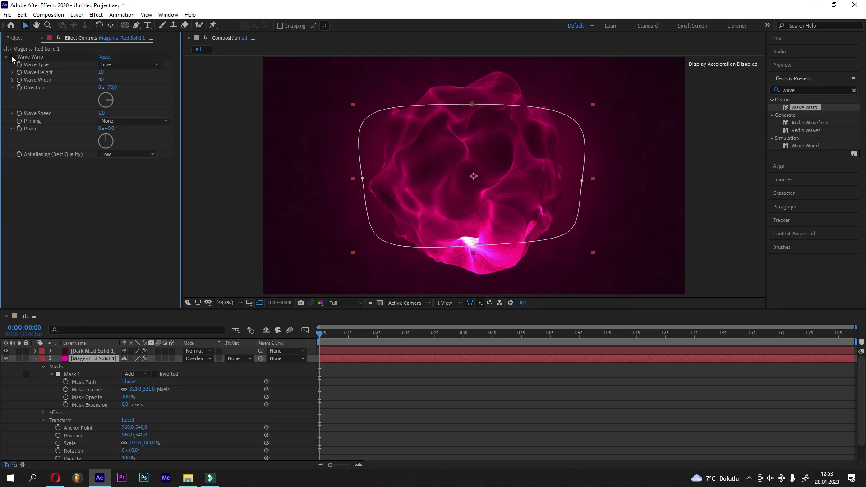
Step: Hide the blob layer on top and the dark background layer
left_click(5, 350)
scroll(21, 454, "down", 2)
left_click(6, 449)
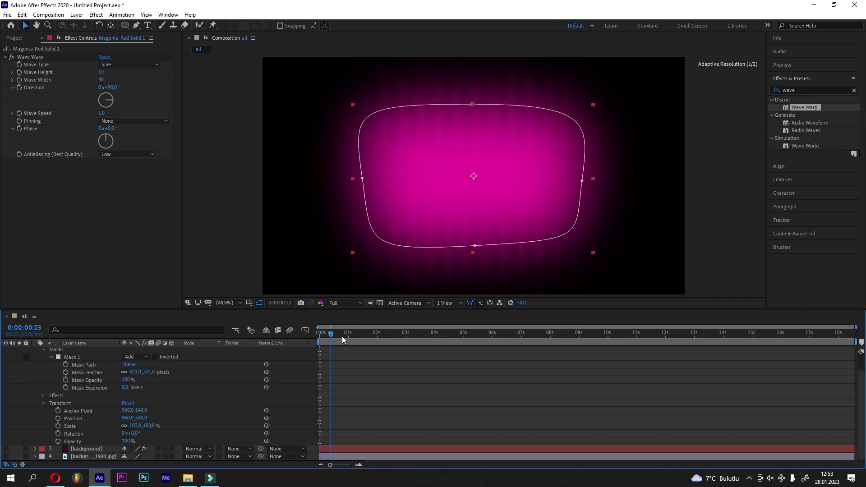
Step: Try Noise, Circle, Triangle and Sawtooth wave types, settling Wave Warp on Smooth Noise
left_click(395, 395)
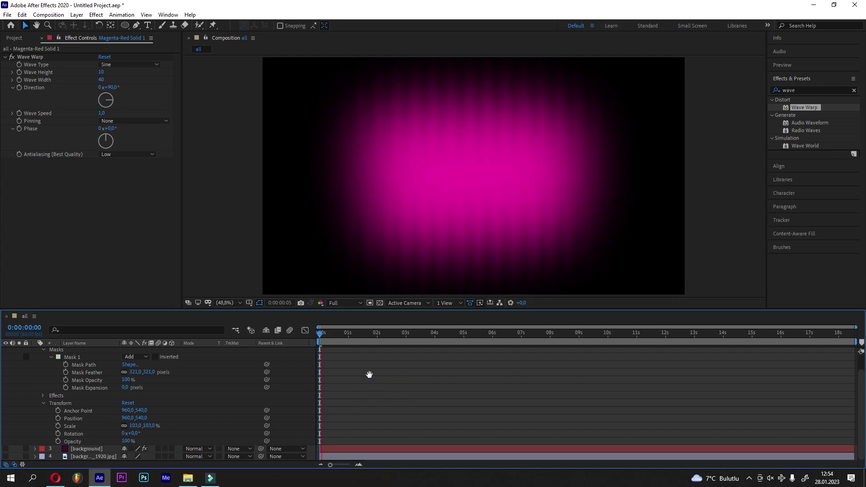
left_click(320, 334)
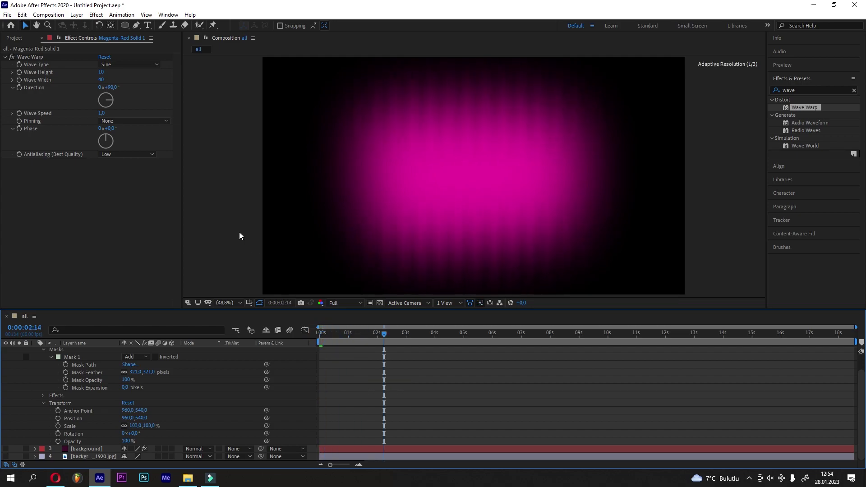
left_click(129, 64)
left_click(129, 143)
left_click(133, 65)
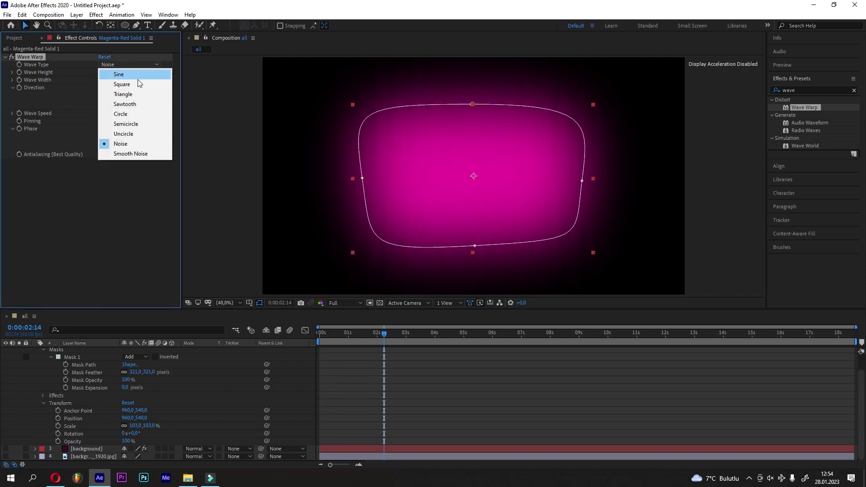
left_click(131, 113)
left_click(139, 67)
left_click(142, 95)
left_click(142, 64)
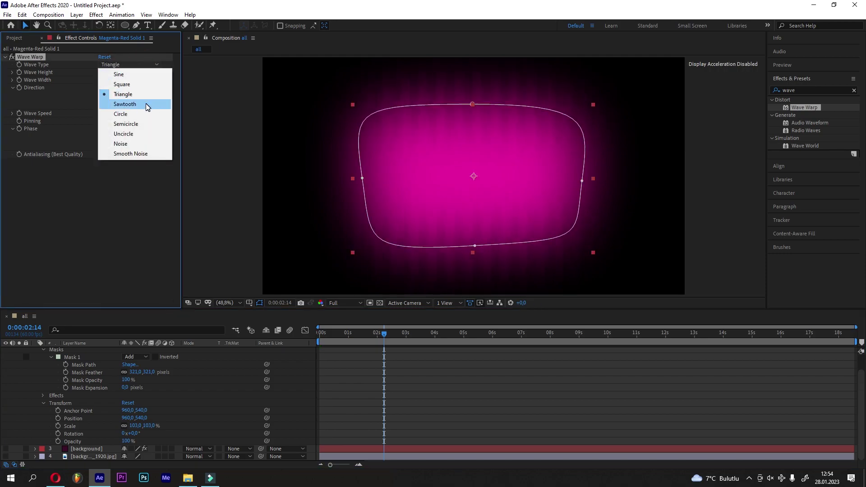
left_click(143, 102)
left_click(142, 64)
left_click(135, 152)
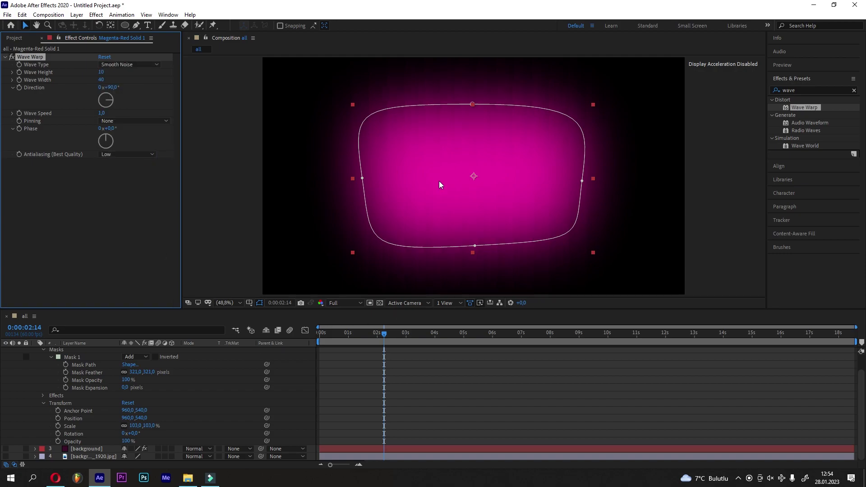
Step: Set the wave direction to -21° and raise the wave height while previewing playback
left_click(106, 91)
left_click(102, 93)
left_click(422, 371)
key("space")
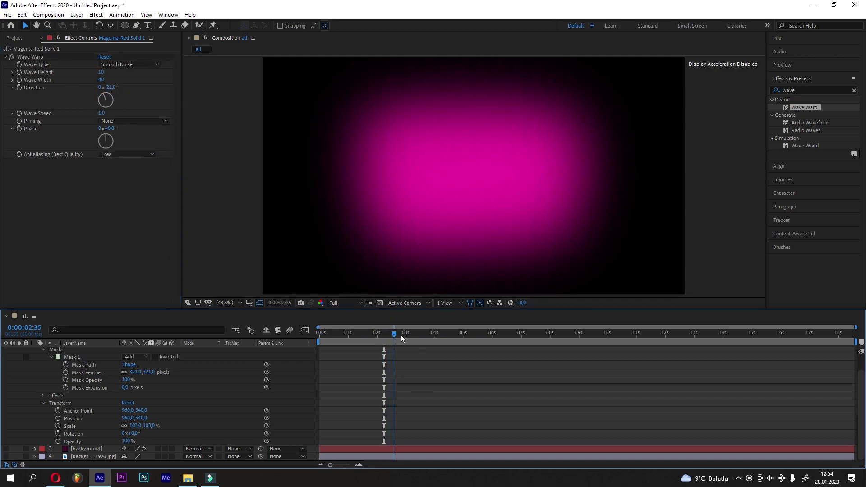
left_click_drag(101, 72, 130, 77)
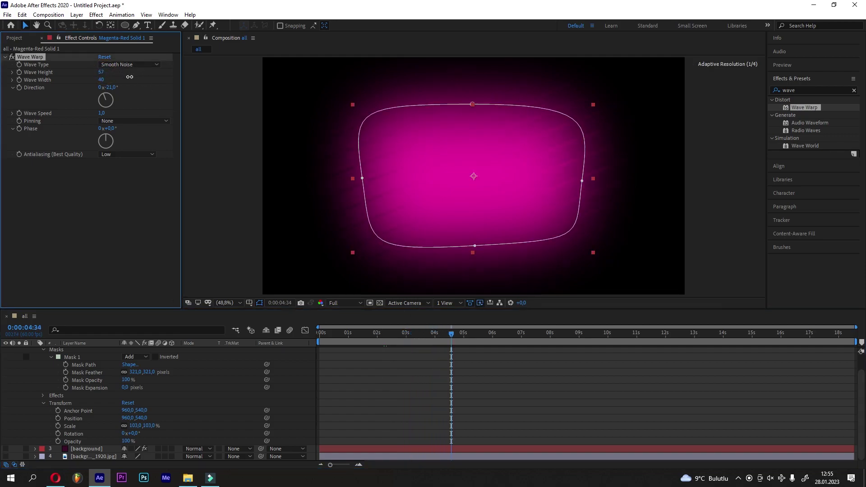
left_click(108, 154)
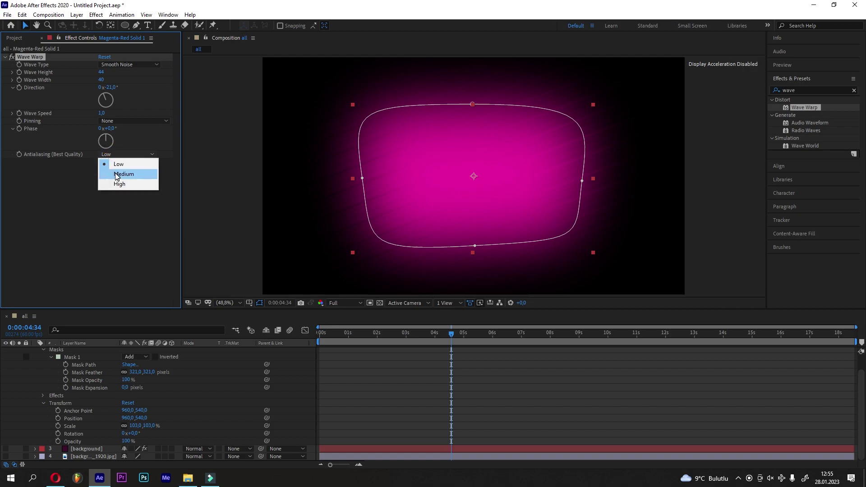
left_click(116, 172)
Step: Compare pinning options and set Wave Warp pinning to Center
left_click(112, 121)
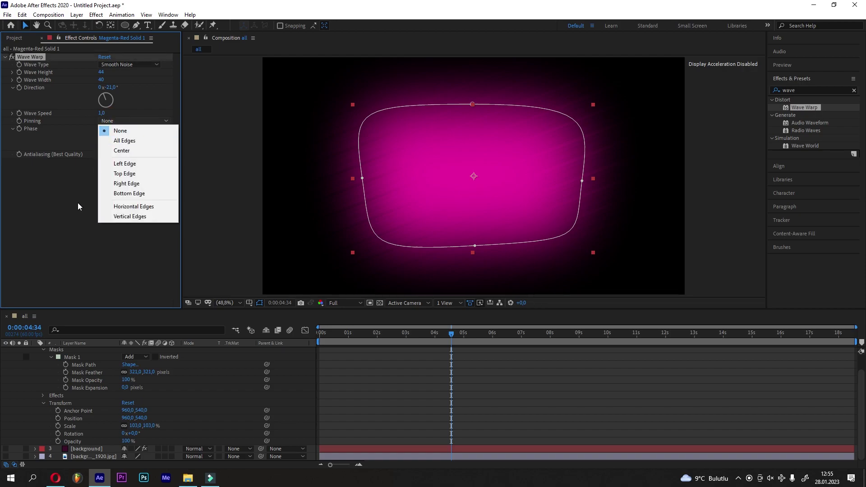
left_click(121, 150)
left_click(129, 122)
left_click(135, 152)
left_click(143, 122)
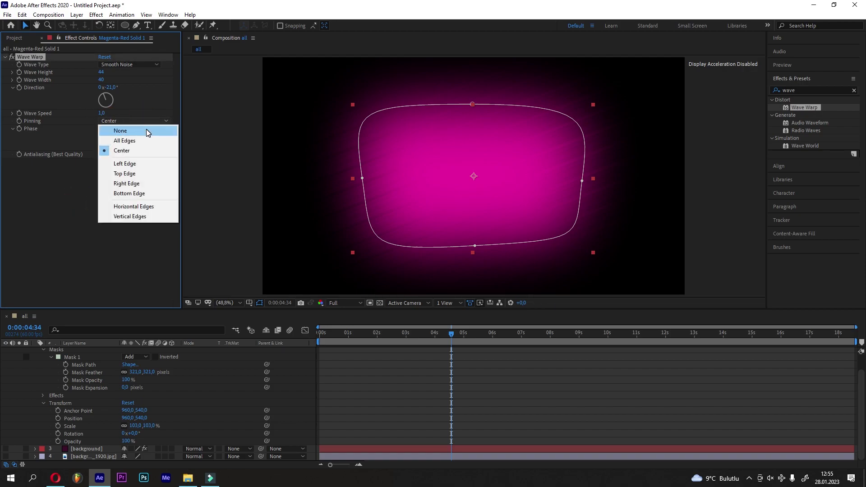
left_click(146, 131)
left_click(135, 121)
left_click(135, 151)
left_click(487, 412)
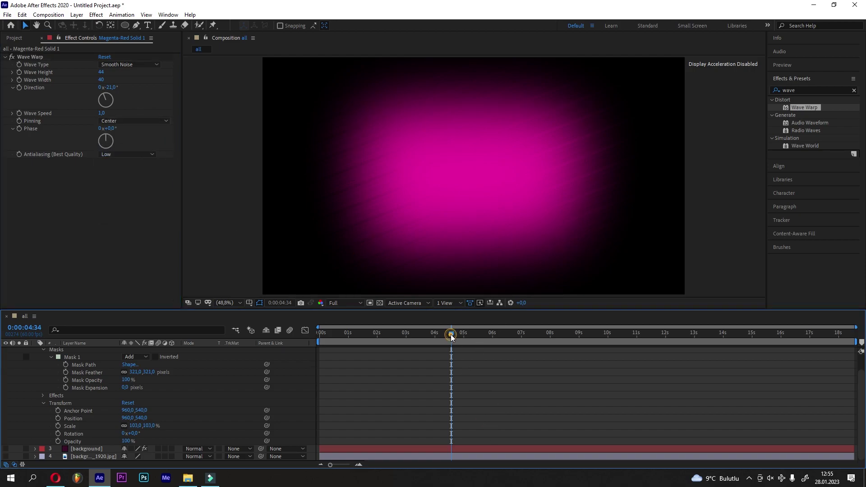
Step: Move to about 6 seconds and make the background and top layers visible again
mouse_move(452, 336)
left_mouse_down()
mouse_move(520, 339)
mouse_move(500, 342)
left_mouse_up()
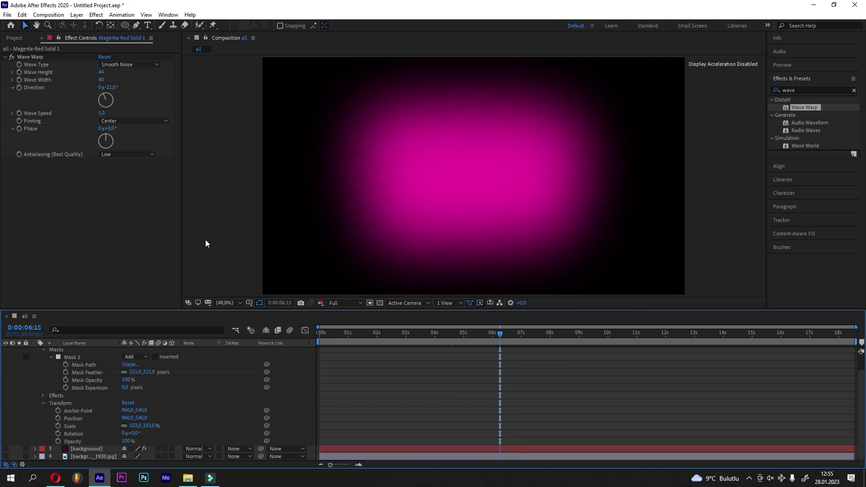
left_click(122, 186)
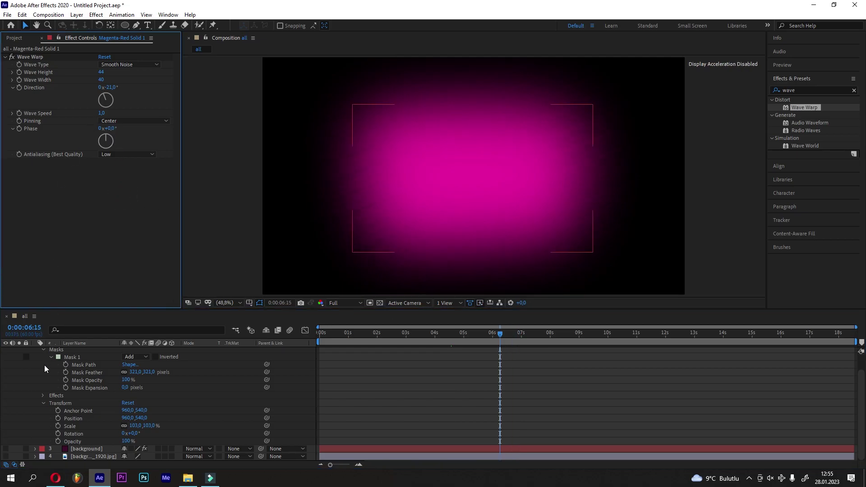
left_click(5, 449)
scroll(20, 421, "up", 2)
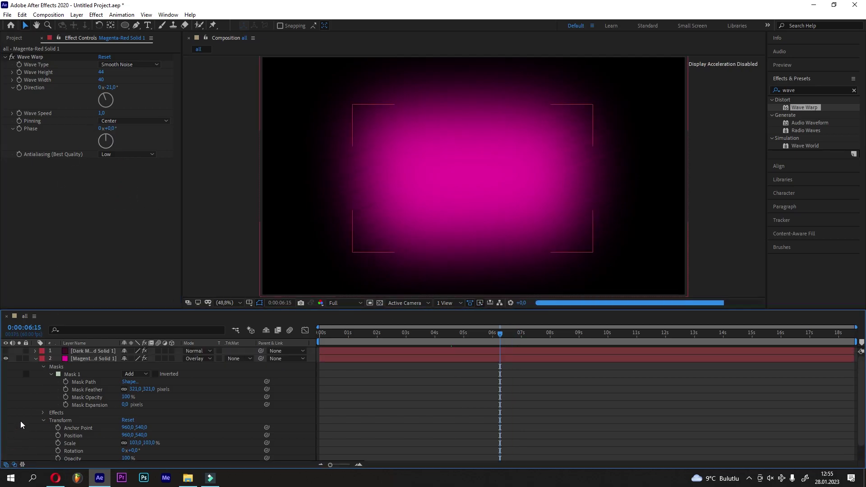
left_click(6, 351)
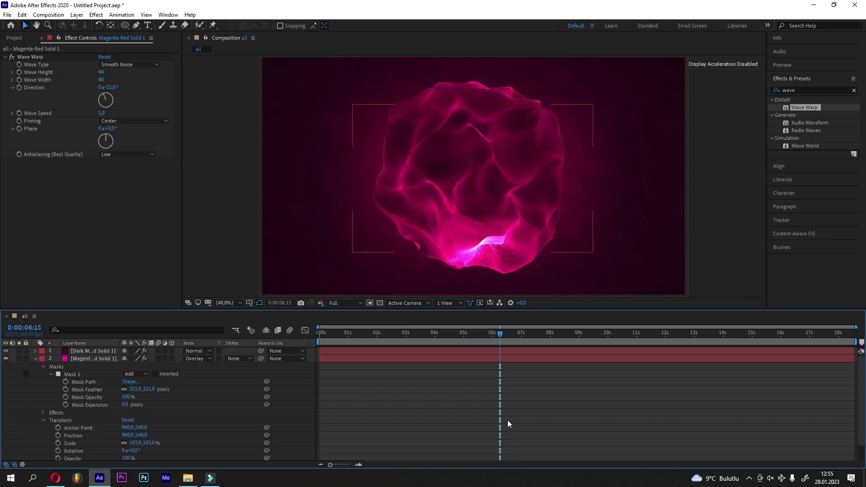
left_click_drag(499, 332, 577, 332)
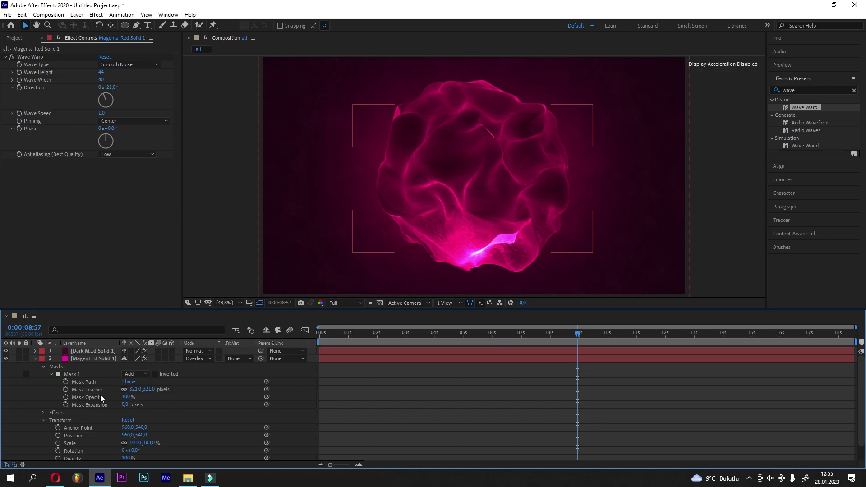
Step: Set the magenta solid's Wave Warp height to 18
scroll(100, 394, "down", 2)
left_click(82, 448)
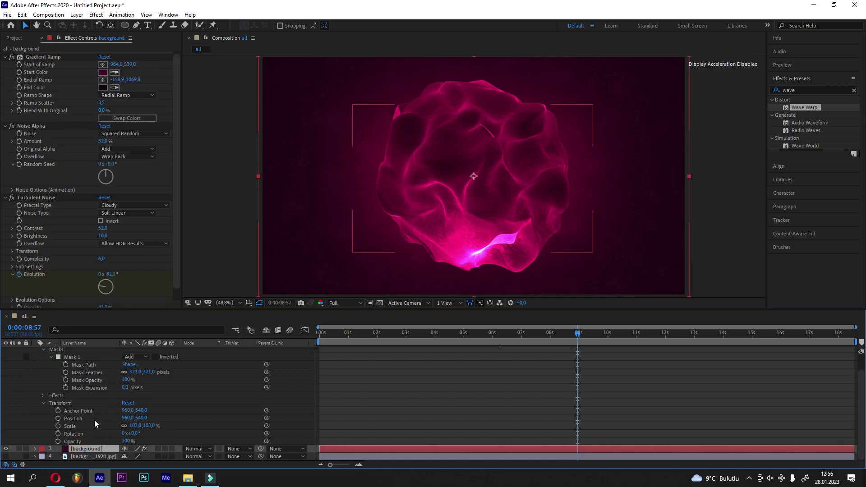
scroll(88, 397, "up", 2)
left_click(90, 359)
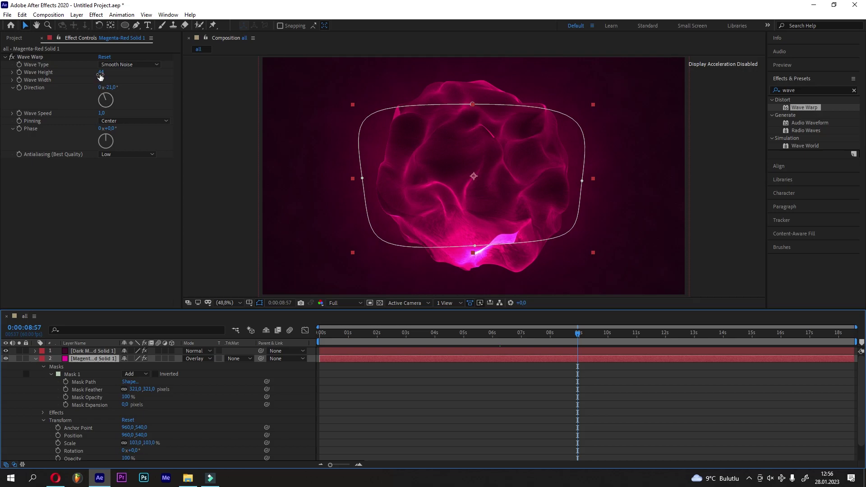
left_click_drag(100, 73, 94, 71)
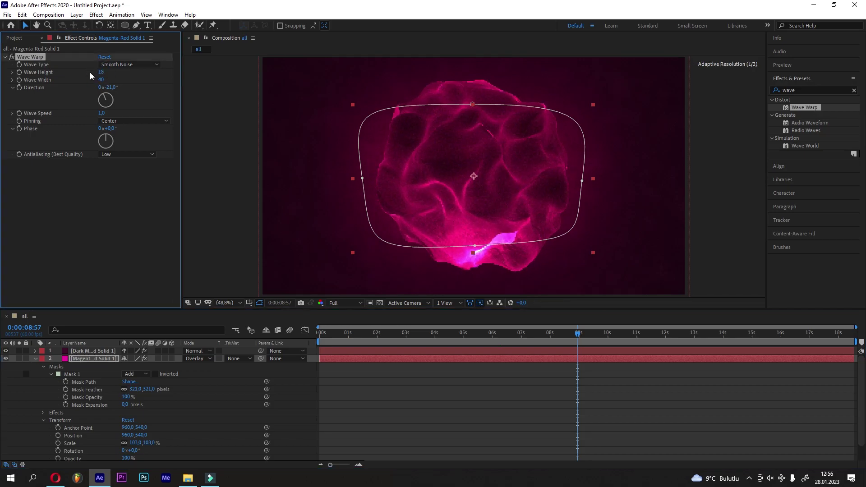
left_click(225, 413)
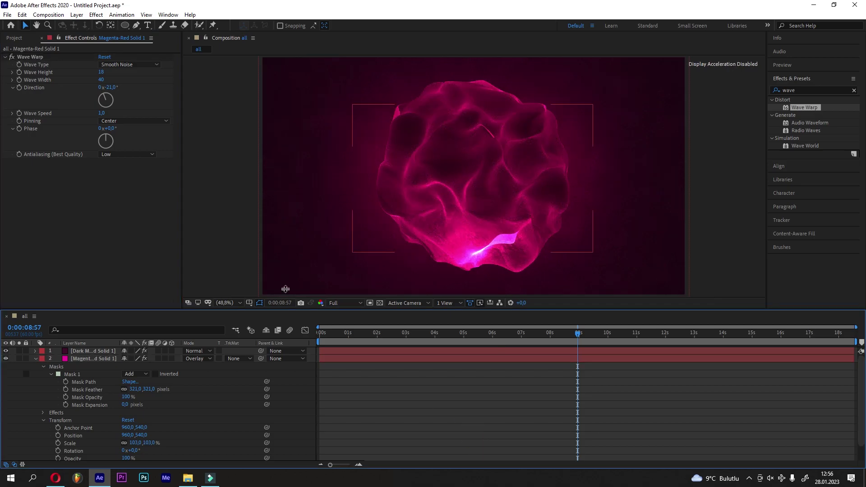
Step: Search 'turb' and apply Turbulent Noise to the magenta solid
left_click(810, 90)
type("turb")
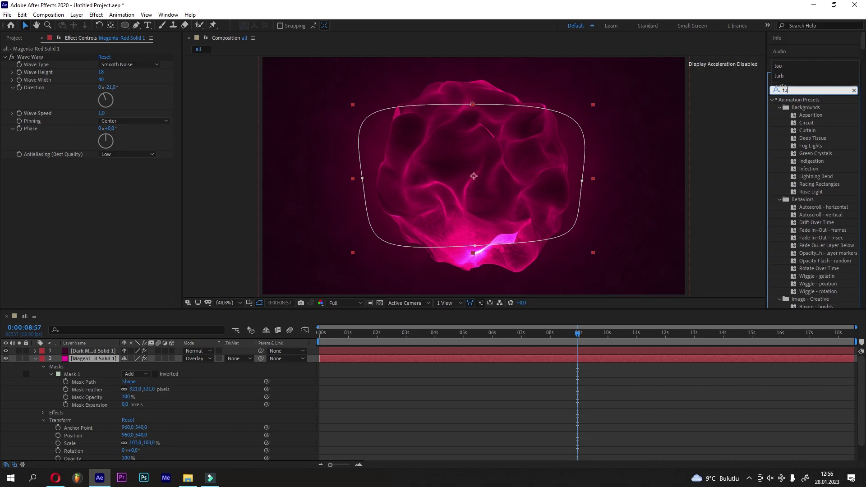
left_click_drag(820, 120, 136, 209)
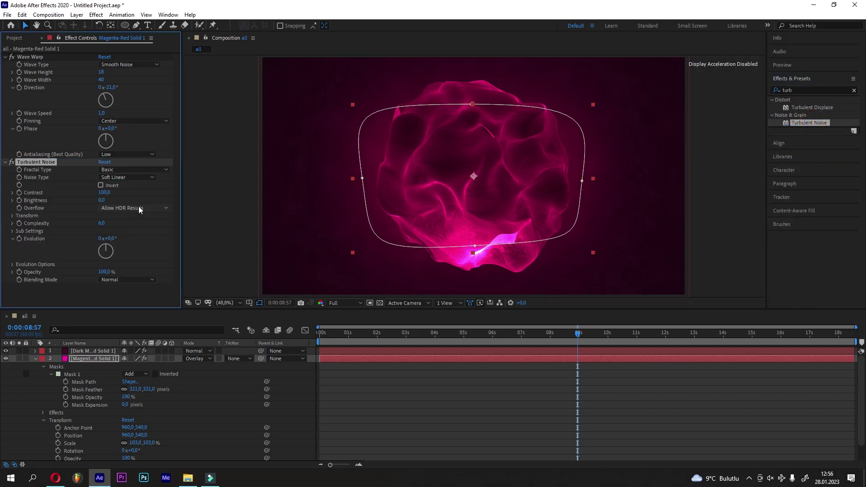
Step: Set the Turbulent Noise fractal type to Cloudy, leaving the noise type unchanged
left_click(139, 282)
left_click(126, 342)
left_click(146, 221)
left_click(148, 170)
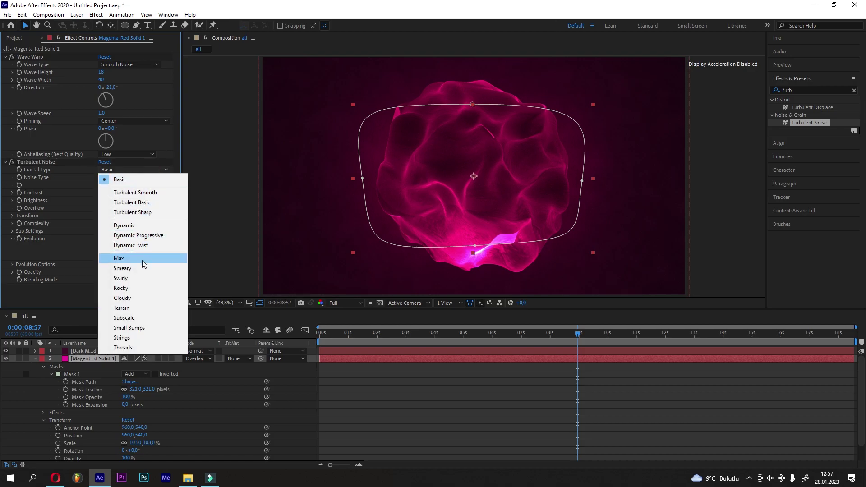
left_click(138, 299)
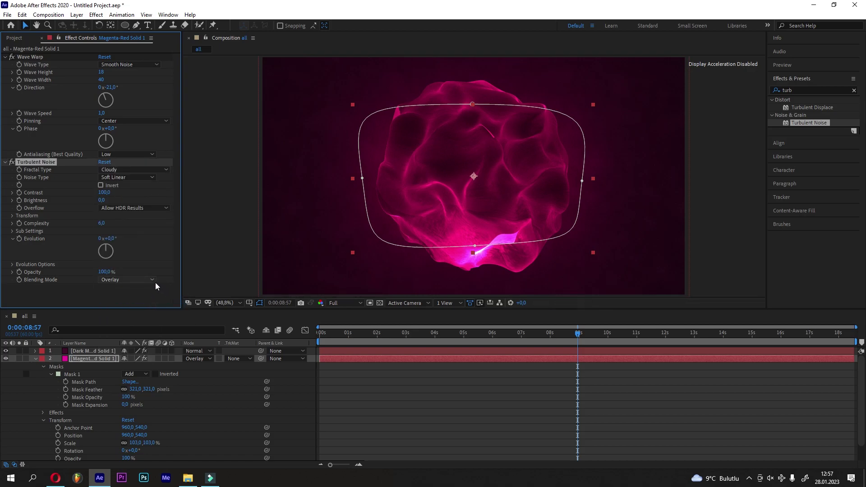
left_click(129, 178)
left_click(143, 289)
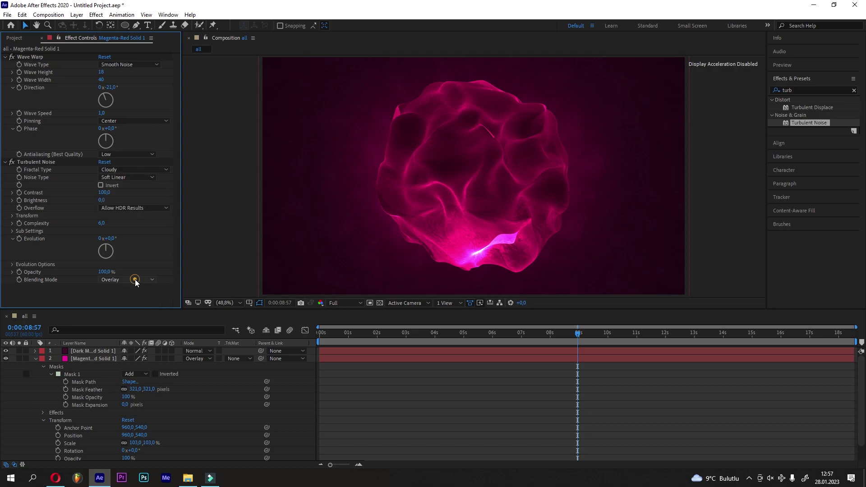
Step: Try Multiply and Screen as Turbulent Noise blending modes
left_click(134, 280)
left_click(139, 288)
left_click(136, 280)
left_click(140, 299)
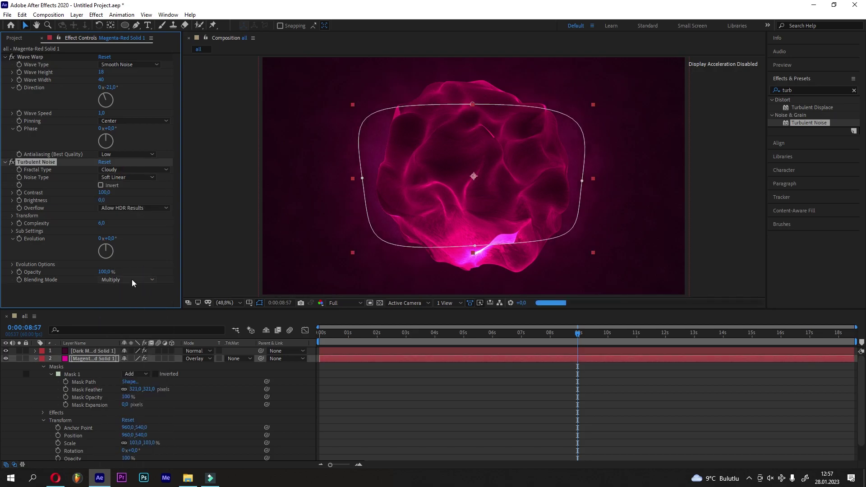
left_click(132, 280)
left_click(54, 285)
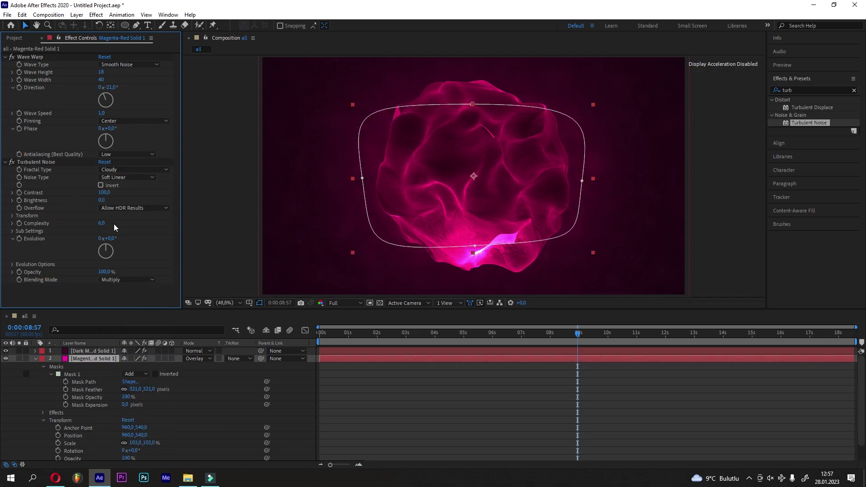
left_click(127, 280)
left_click(135, 311)
left_click(135, 279)
left_click(139, 311)
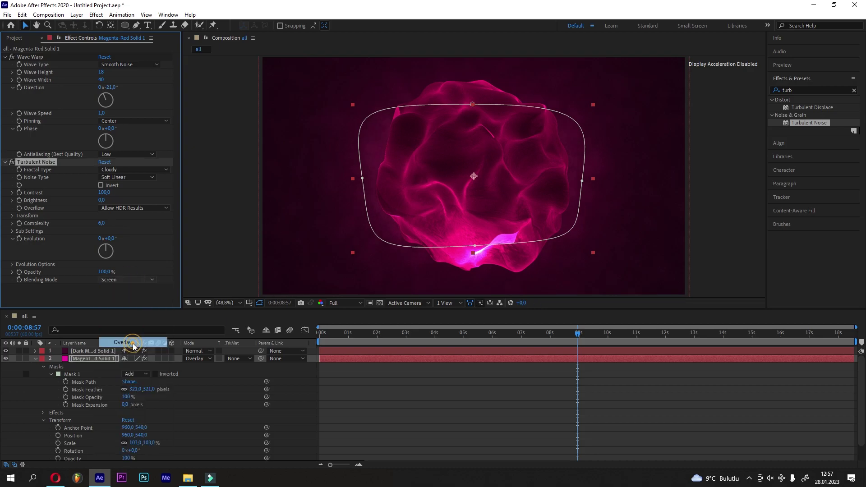
Step: Compare Soft Light and Hard Light, then settle on Color Burn blending
left_click(143, 280)
left_click(141, 348)
left_click(149, 280)
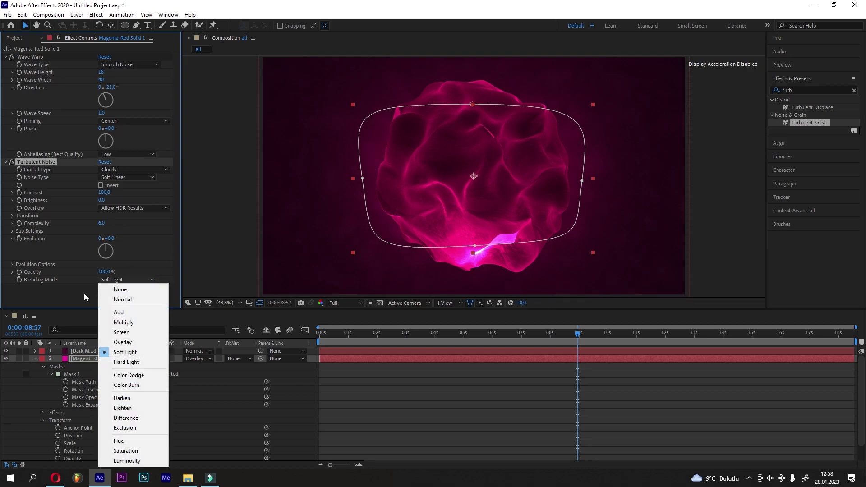
left_click(13, 161)
left_click(137, 280)
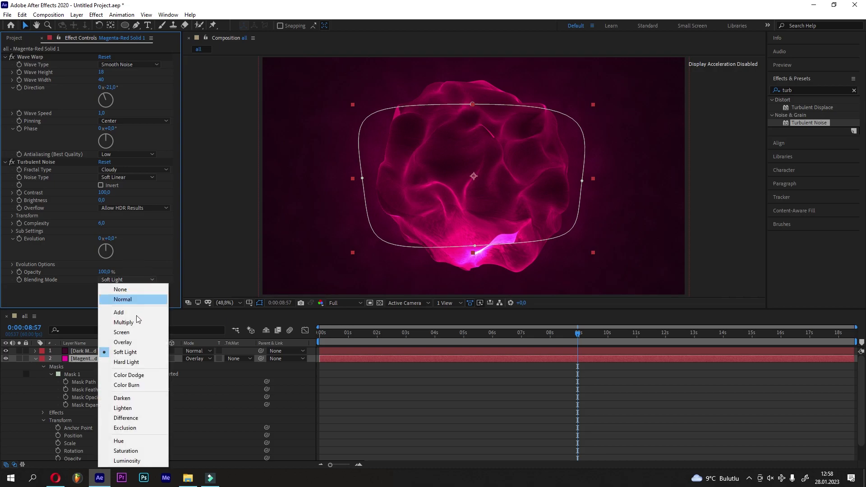
left_click(137, 357)
left_click(134, 280)
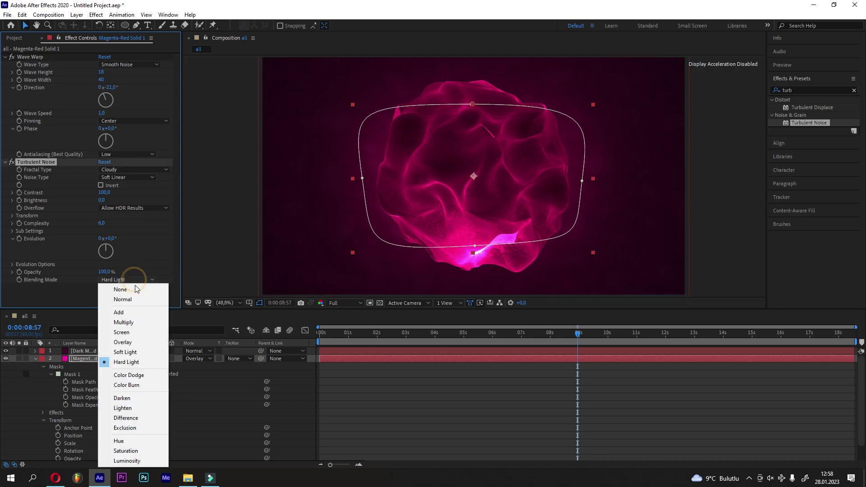
left_click(129, 383)
left_click(126, 291)
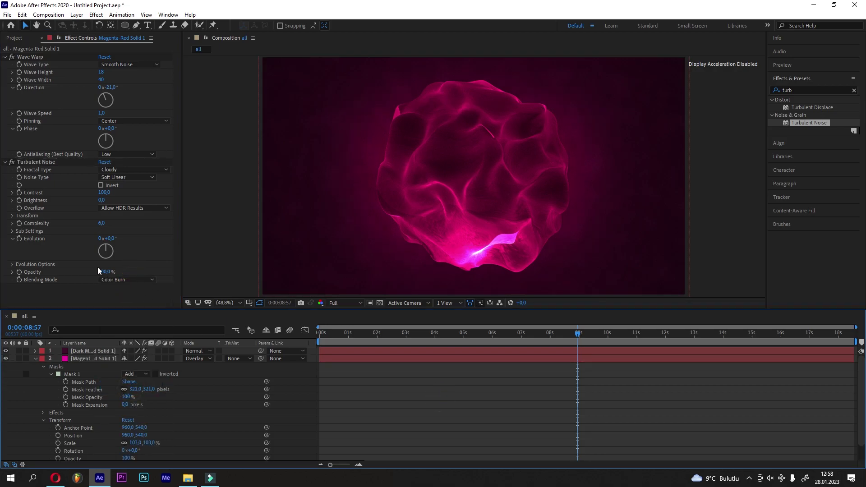
left_click(11, 163)
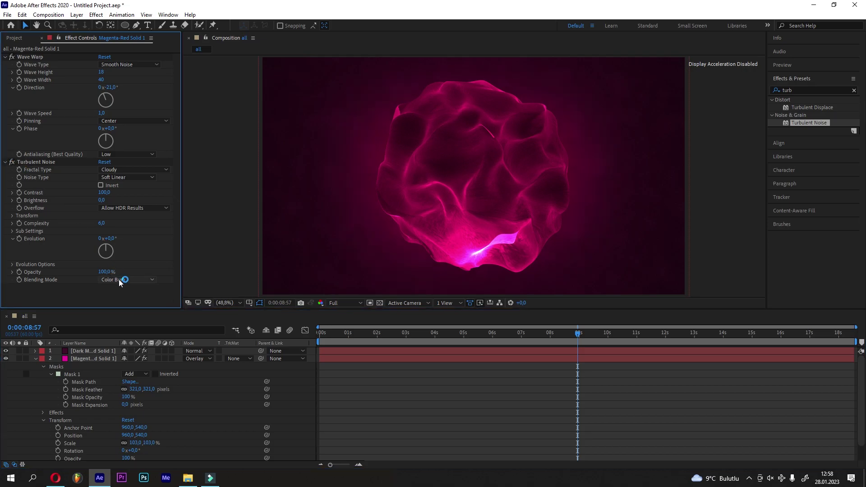
Step: Raise Turbulent Noise Contrast to 194 and preview the deselected result
left_click_drag(102, 192, 145, 193)
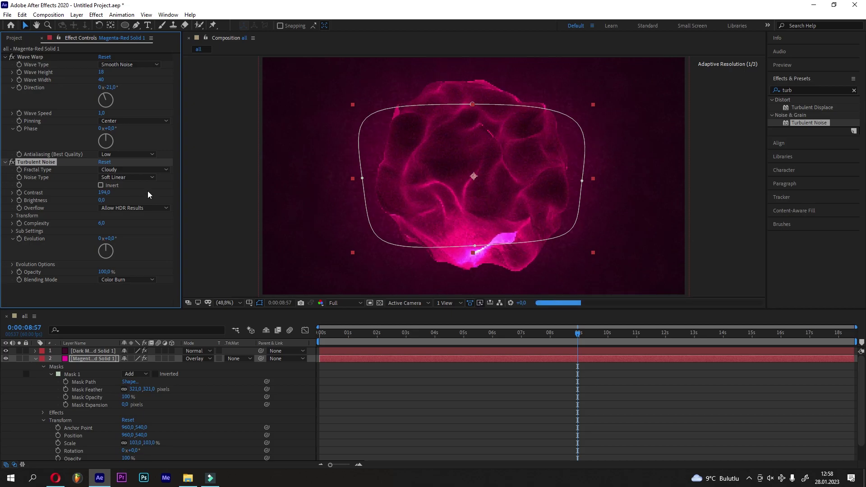
key("ctrl+shift+a")
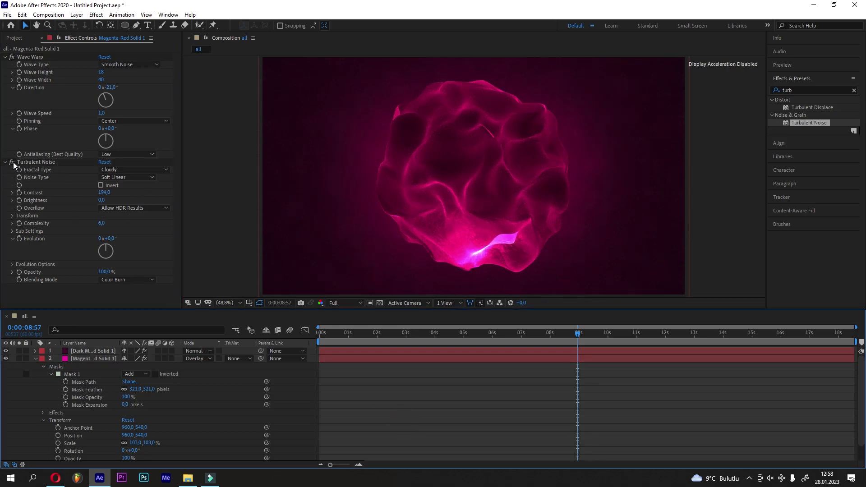
left_click(14, 165)
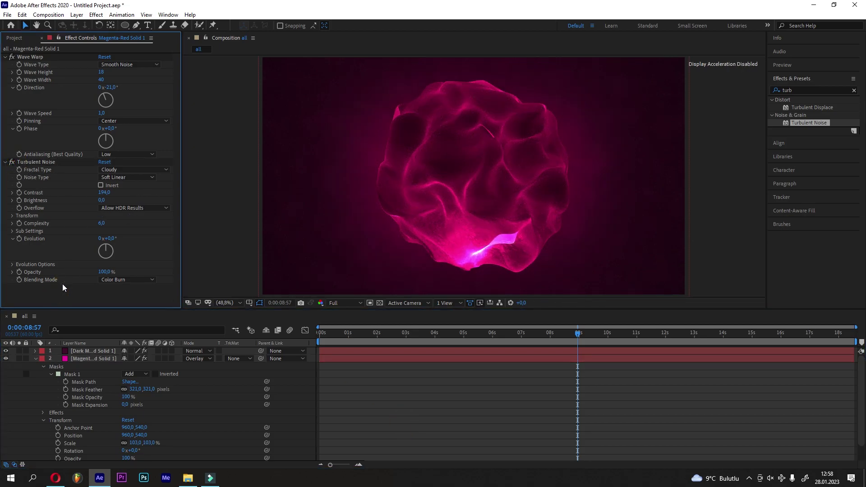
Step: Apply Hue/Saturation to the magenta solid and raise Master Saturation to 100
left_click(817, 91)
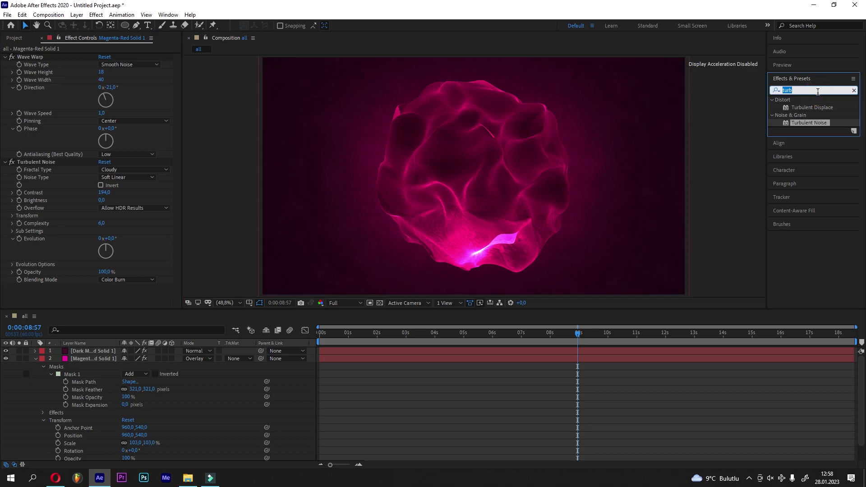
type("hue")
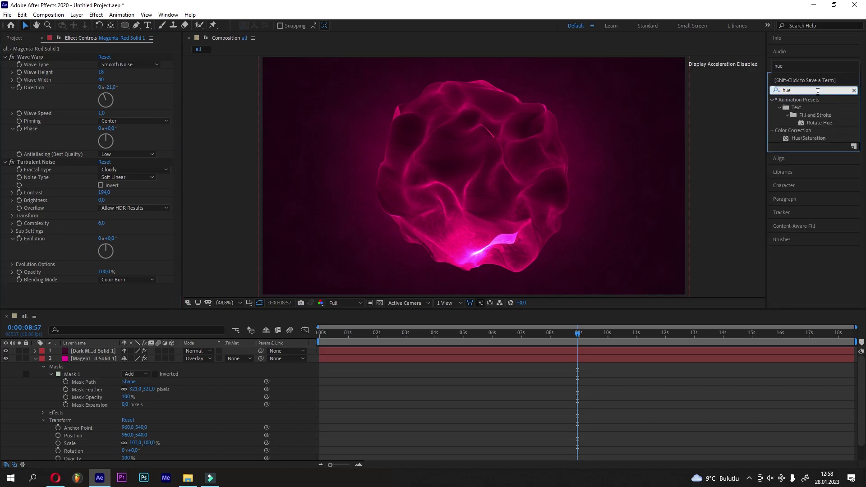
mouse_move(828, 141)
left_mouse_down()
mouse_move(7, 293)
mouse_move(70, 292)
left_mouse_up()
scroll(82, 286, "down", 2)
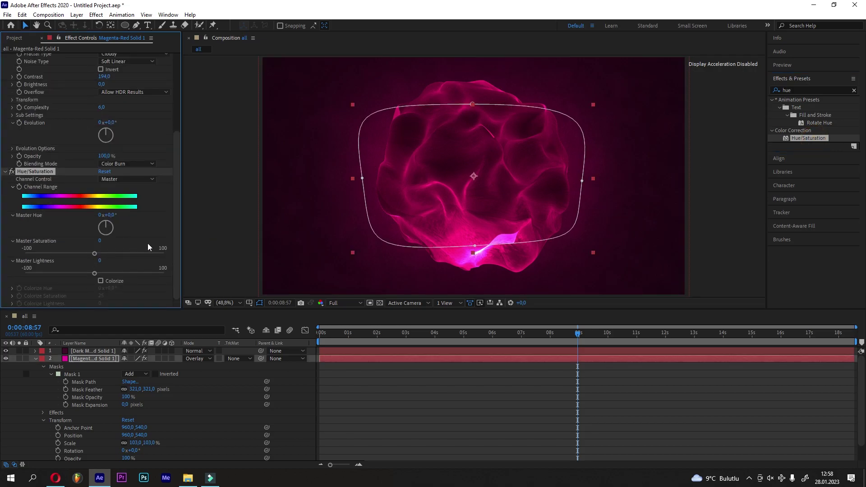
left_click(114, 242)
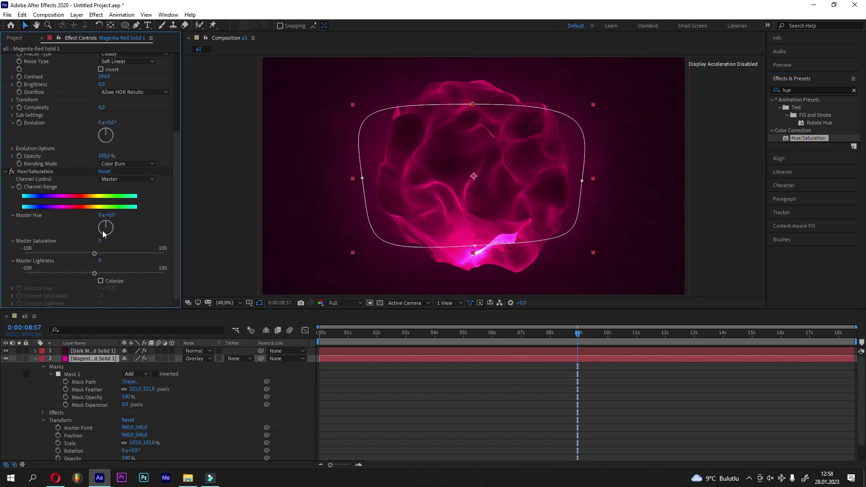
left_click(110, 254)
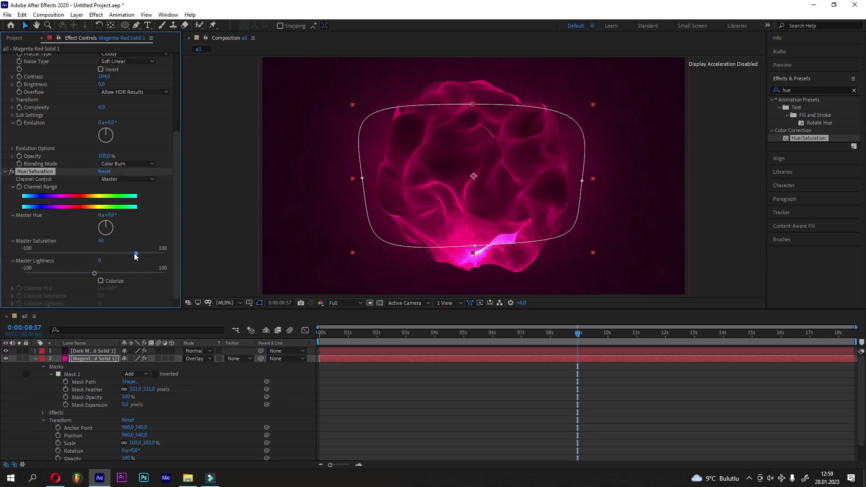
left_click_drag(134, 253, 167, 252)
Step: Rotate Master Hue to 1x+10°
scroll(144, 249, "up", 1)
left_click(112, 245)
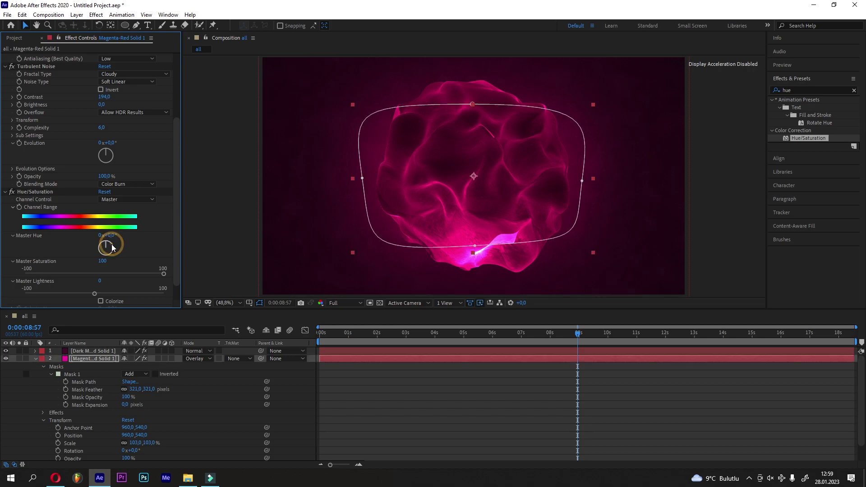
left_click_drag(111, 245, 99, 253)
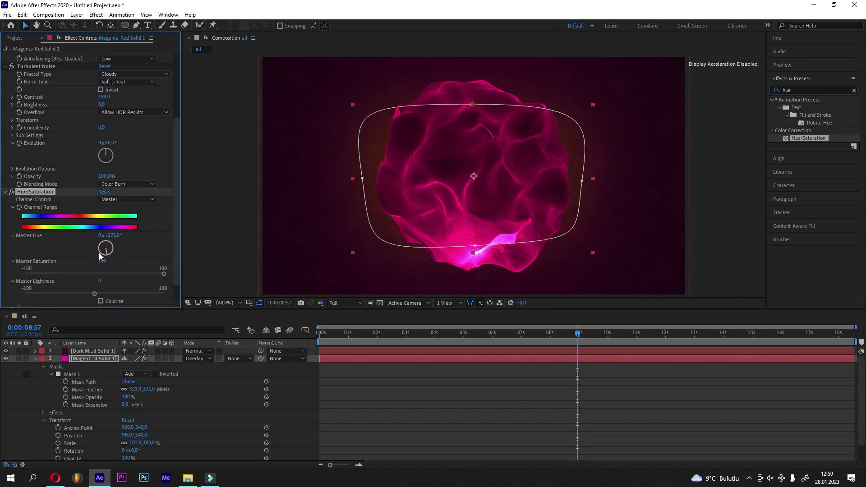
left_click_drag(99, 253, 107, 245)
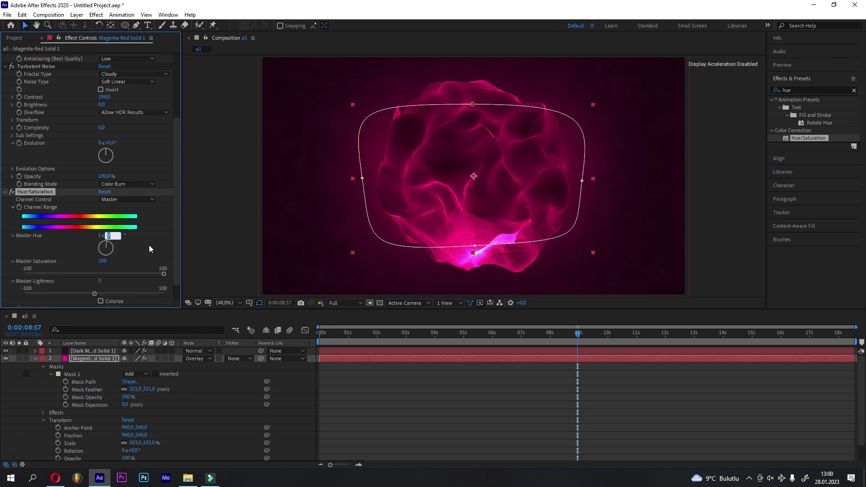
type("10")
left_click(153, 215)
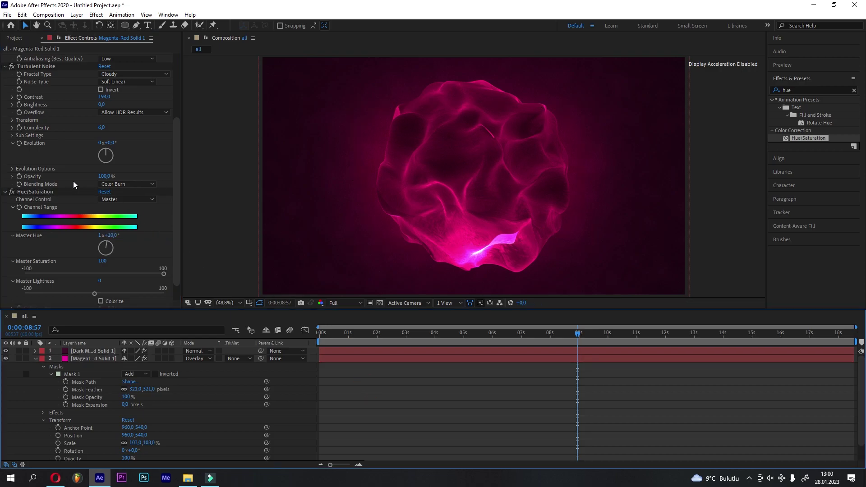
left_click(12, 68)
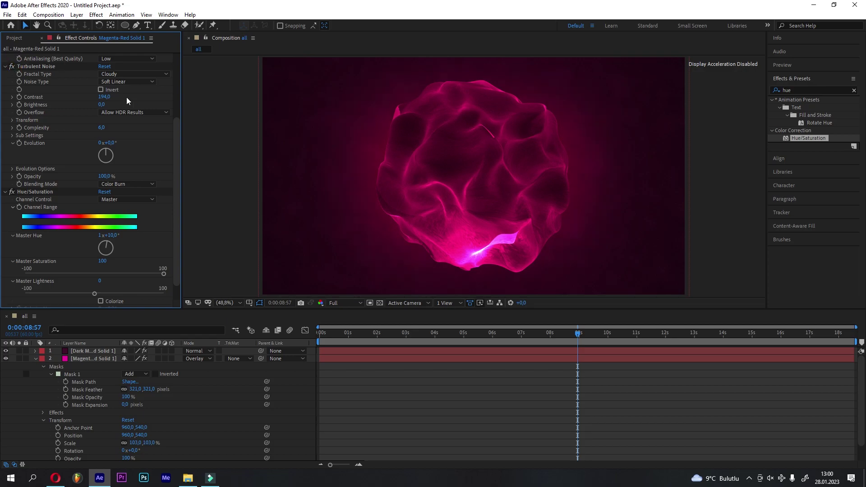
Step: Stretch Magenta-Red Solid 1 vertically to 103 × 137.2% scale
left_click(77, 436)
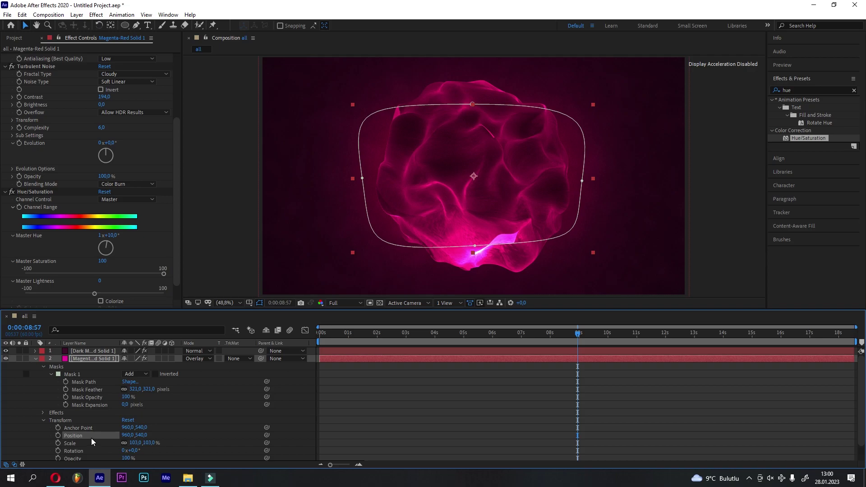
left_click(92, 438)
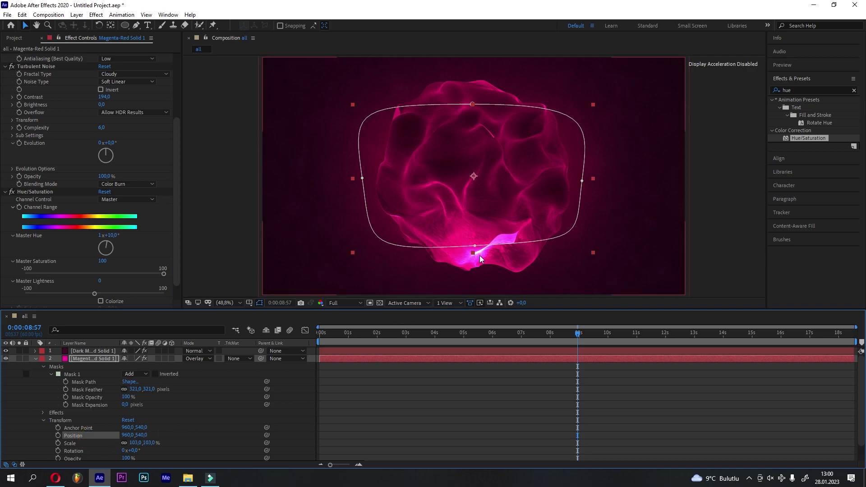
left_click_drag(473, 253, 481, 282)
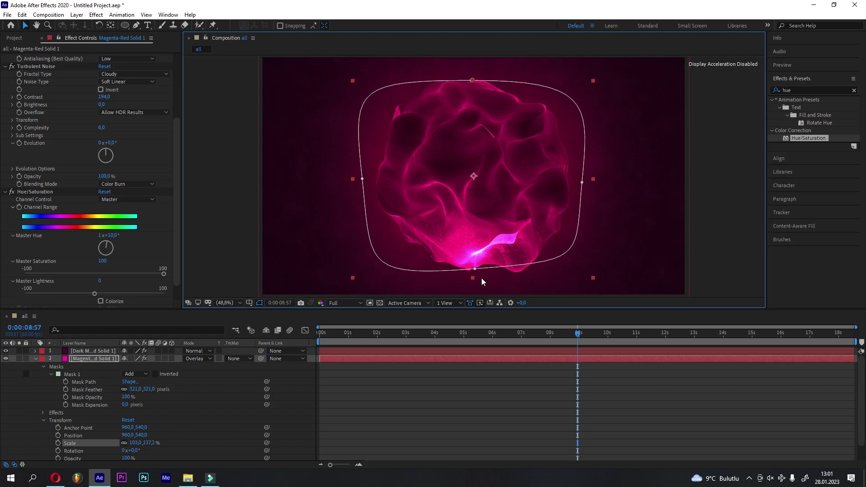
left_click(453, 400)
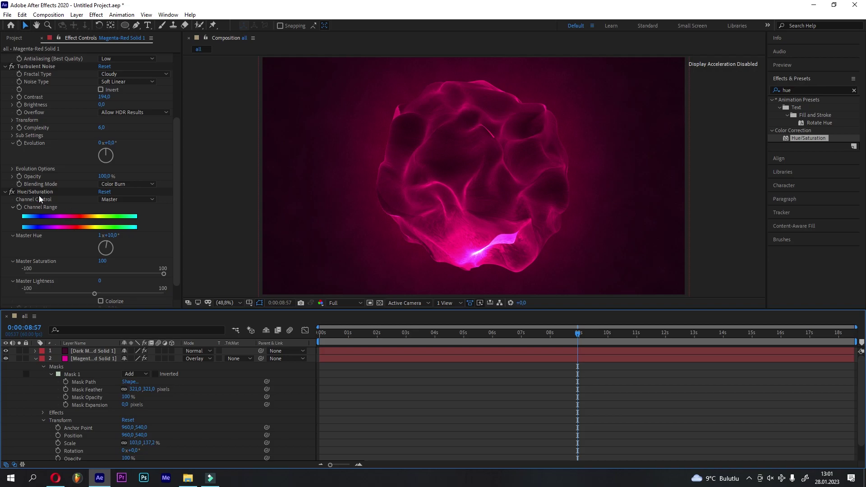
Step: Toggle Turbulent Noise off and on to compare, then return the playhead to 0
left_click(12, 195)
scroll(50, 166, "up", 3)
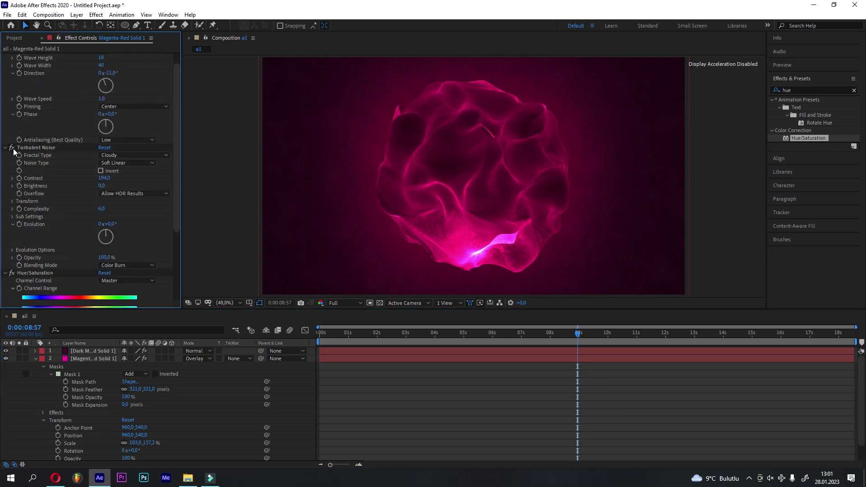
left_click(12, 148)
left_click(13, 149)
left_click_drag(578, 334, 174, 361)
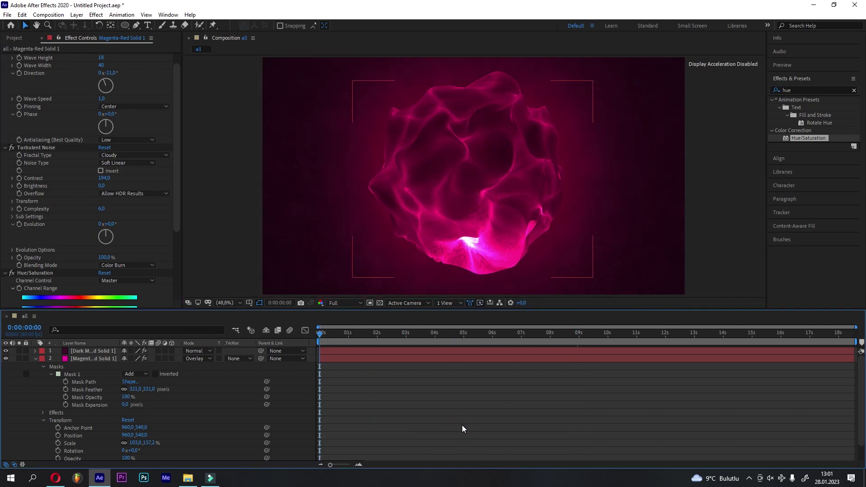
Step: Show the Project panel with its assets and collapse layer 2's properties
key("ctrl+0")
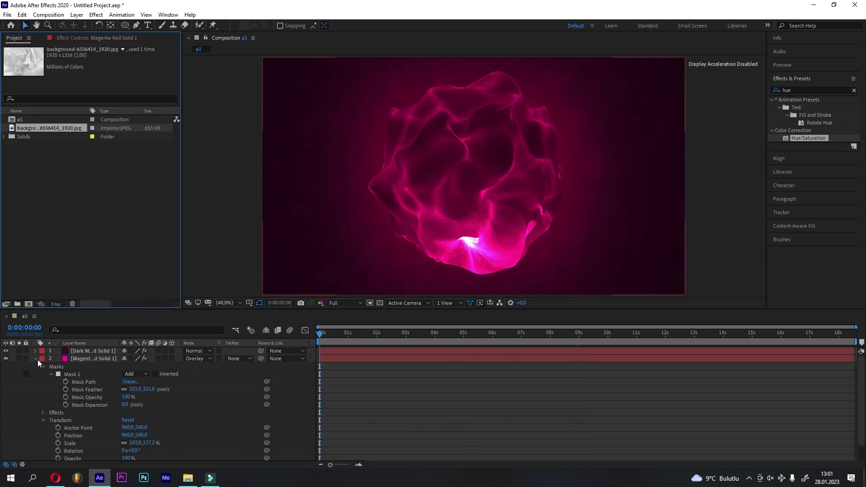
left_click(36, 358)
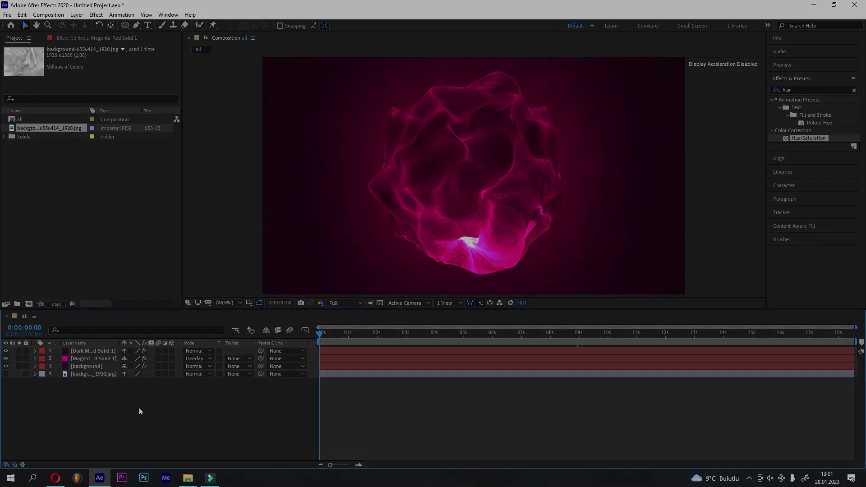